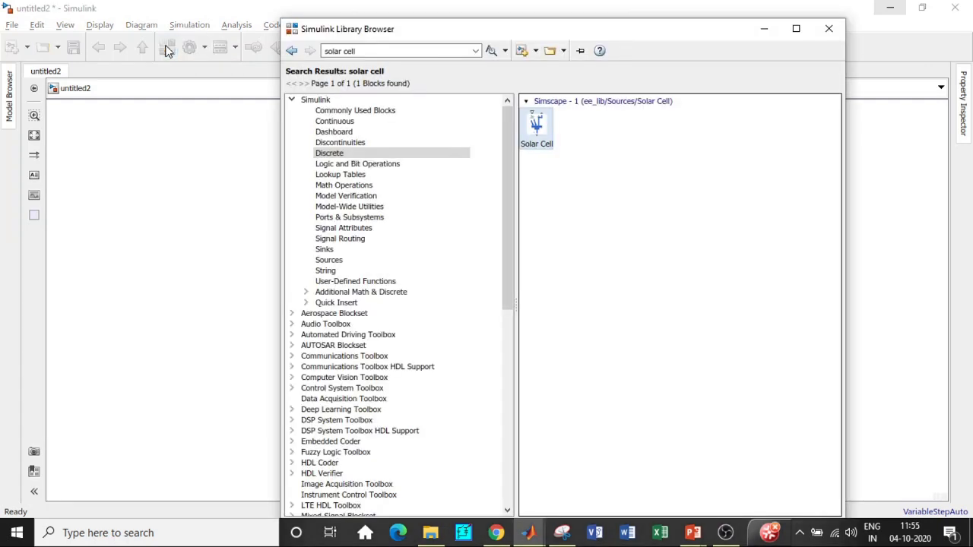
# Search the block library for "constant" and add the Constant block to the untitled2 model.
pyautogui.doubleClick(363, 50)
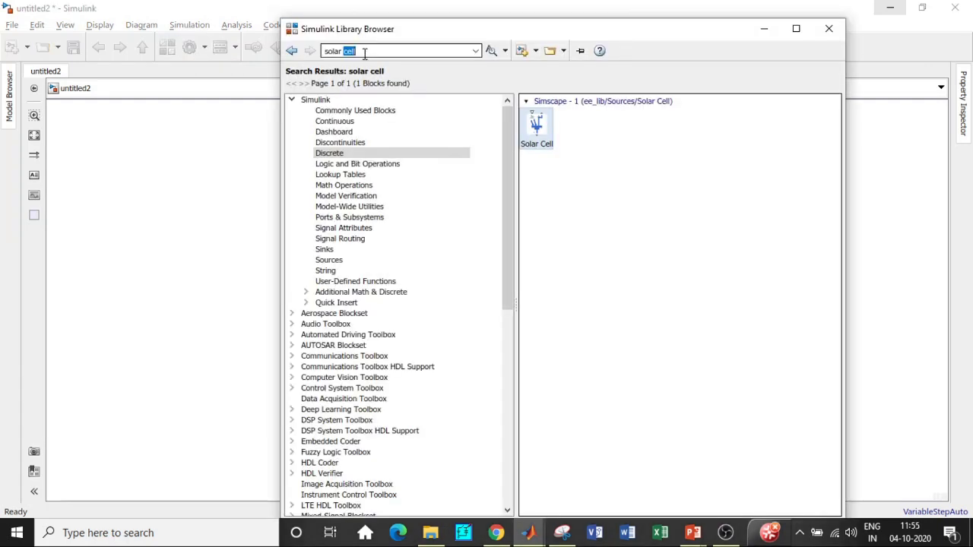
pyautogui.hotkey('ctrl', 'a')
pyautogui.press('BackSpace')
pyautogui.write('Cons')
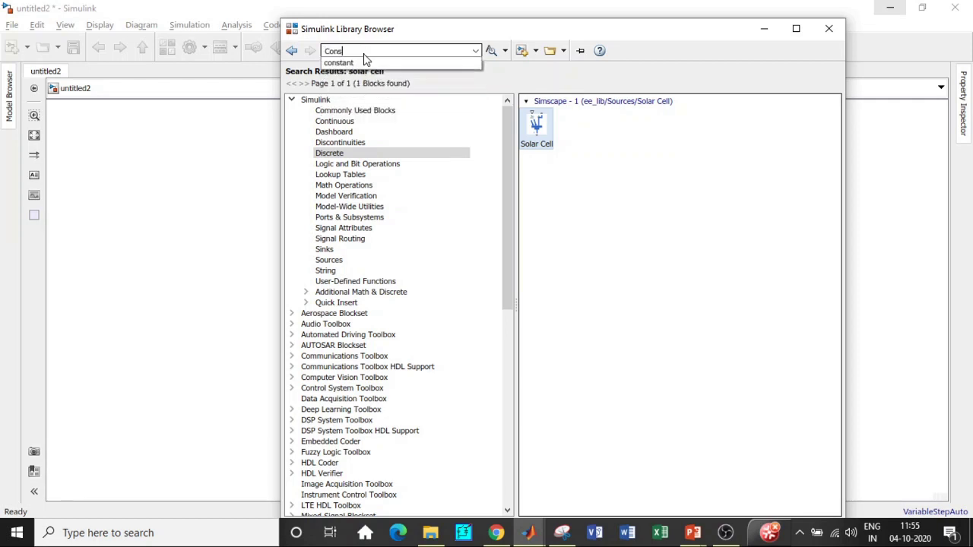
pyautogui.click(346, 63)
pyautogui.press('Return')
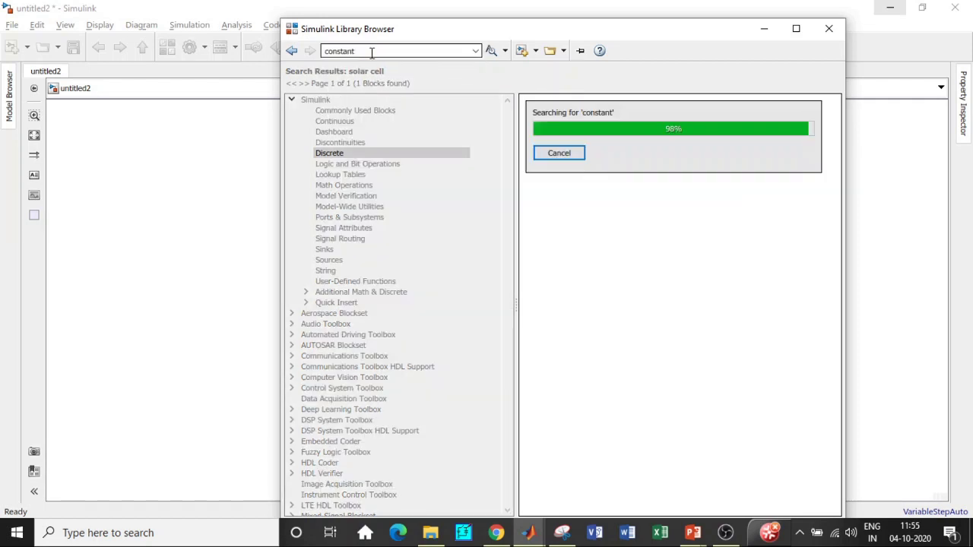
pyautogui.click(591, 141)
pyautogui.rightClick(608, 141)
pyautogui.press('Escape')
# Search the block library for "solar cell" and add the Simscape Solar Cell block to the model.
pyautogui.doubleClick(361, 51)
pyautogui.write('sola')
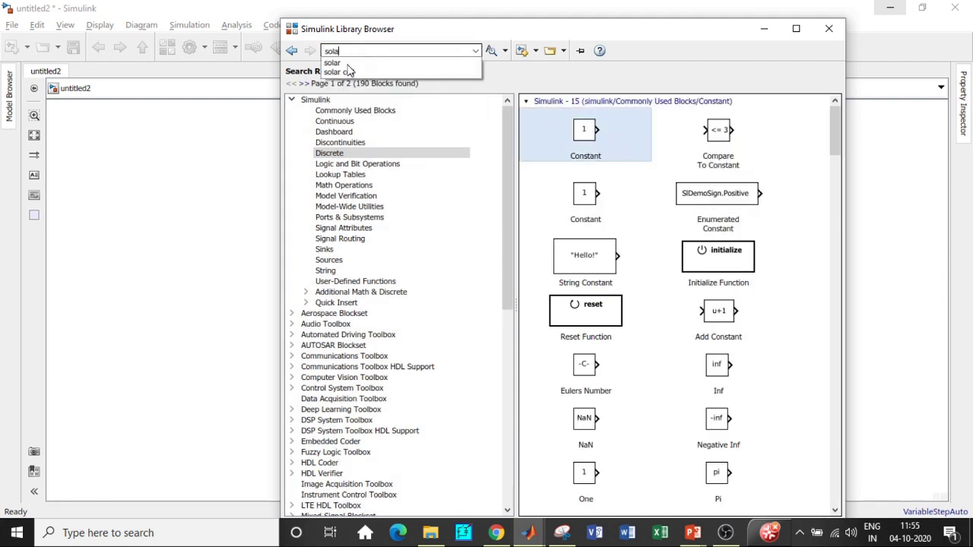
pyautogui.click(340, 72)
pyautogui.press('Return')
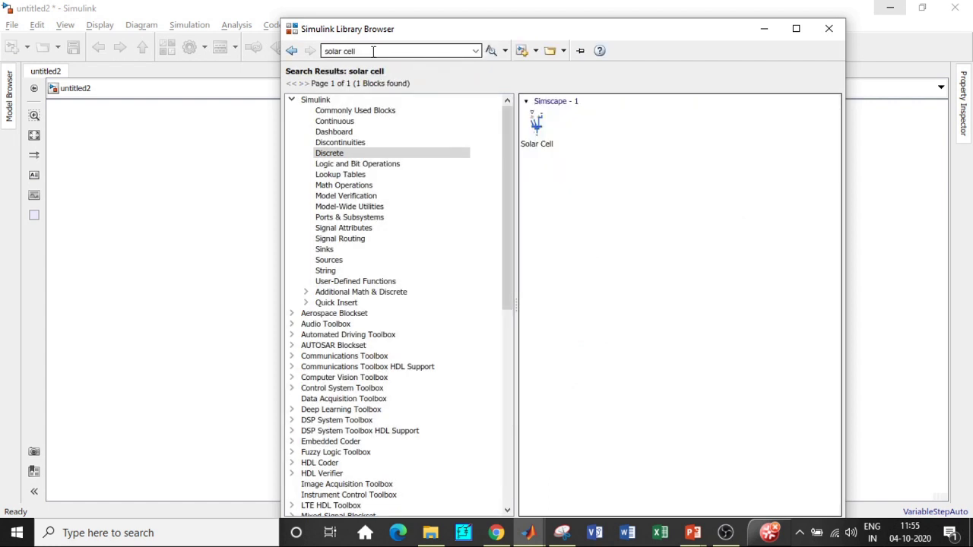
pyautogui.click(538, 135)
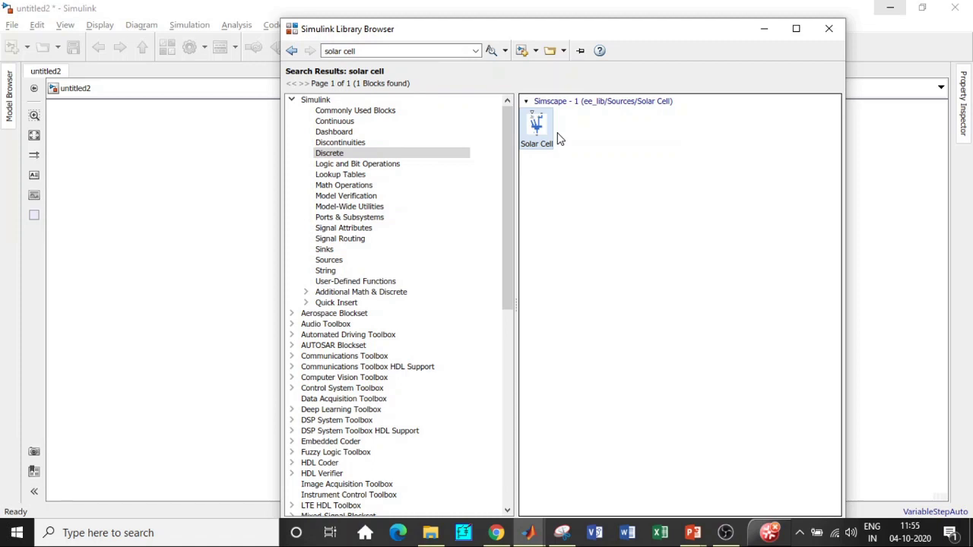
# Search the library for "converter" and add the PS-Simulink Converter and Simulink-PS Converter blocks to the model.
pyautogui.click(368, 51)
pyautogui.press('BackSpace')
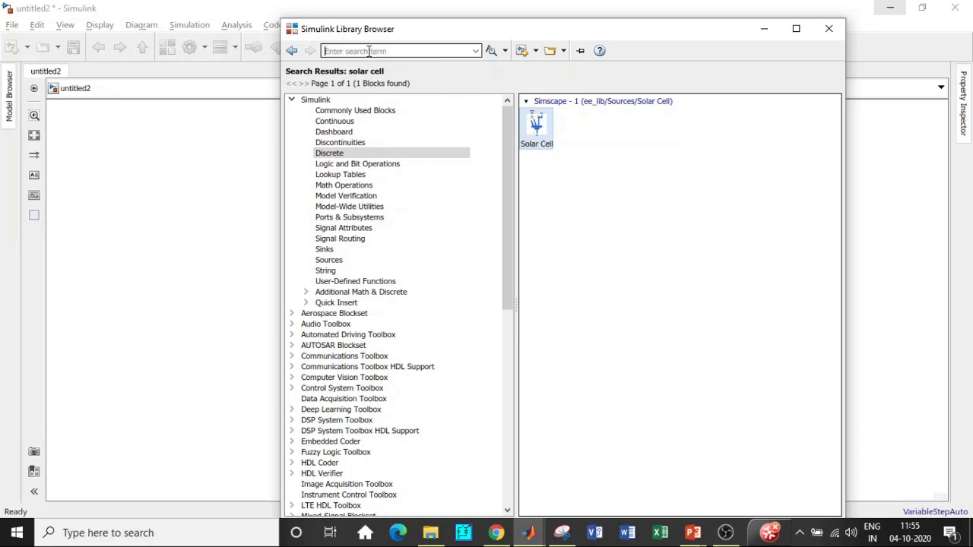
pyautogui.write('conve')
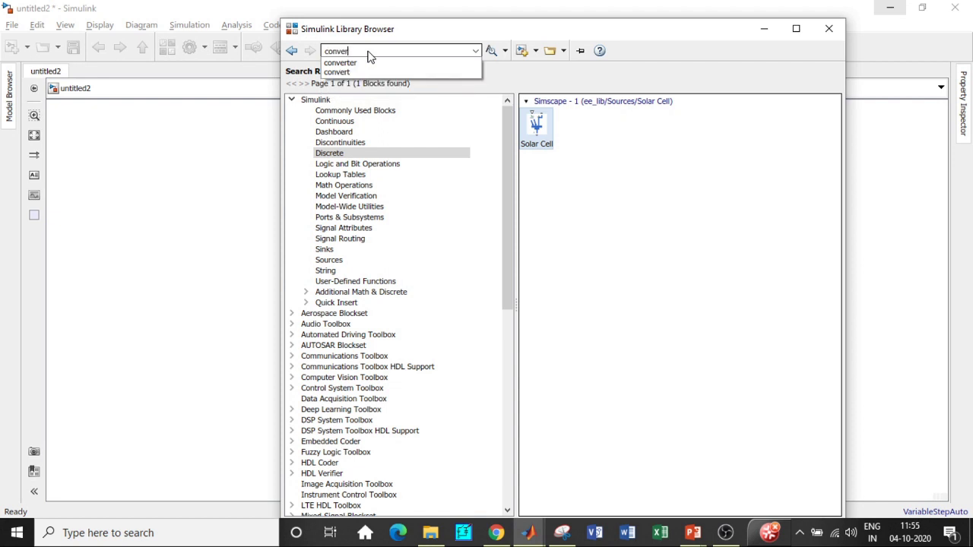
pyautogui.write('r')
pyautogui.click(365, 63)
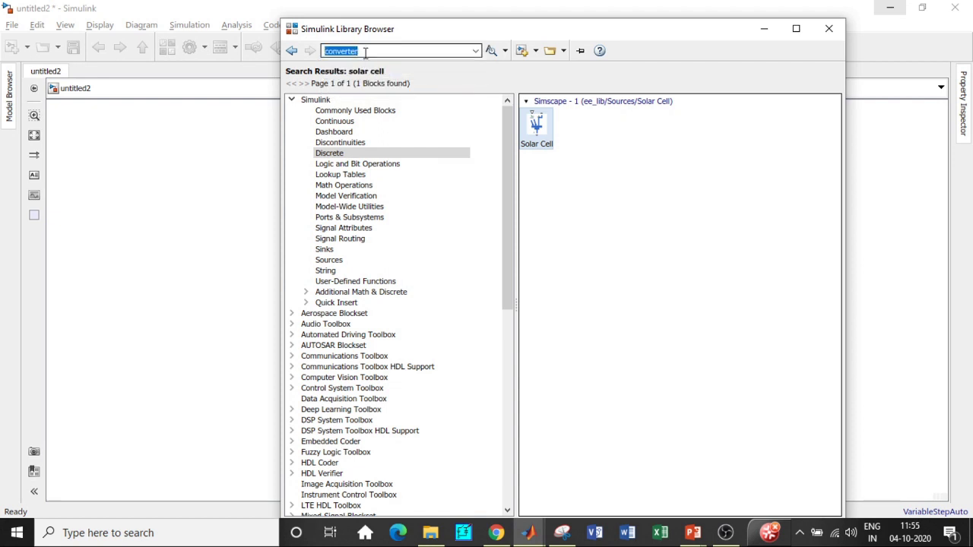
pyautogui.press('Return')
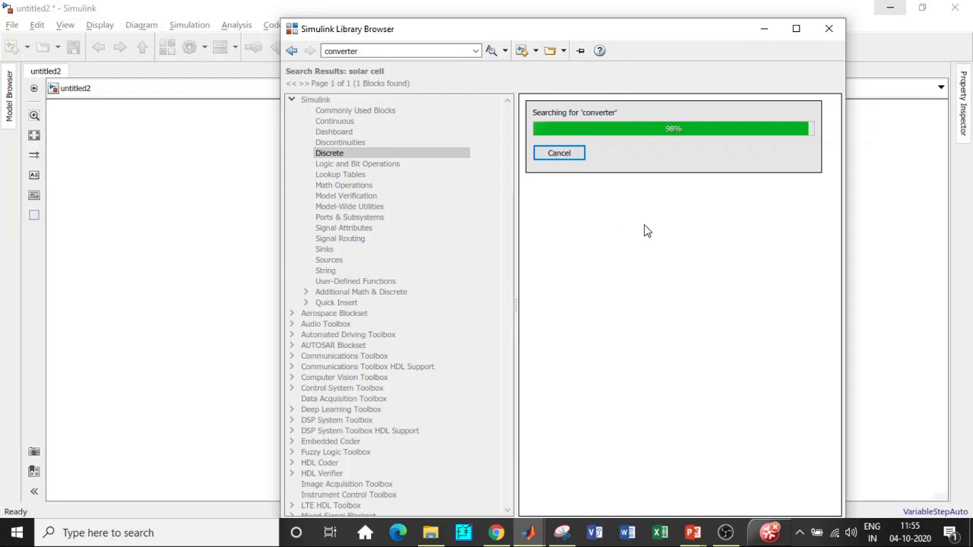
pyautogui.scroll(-10, 643, 231)
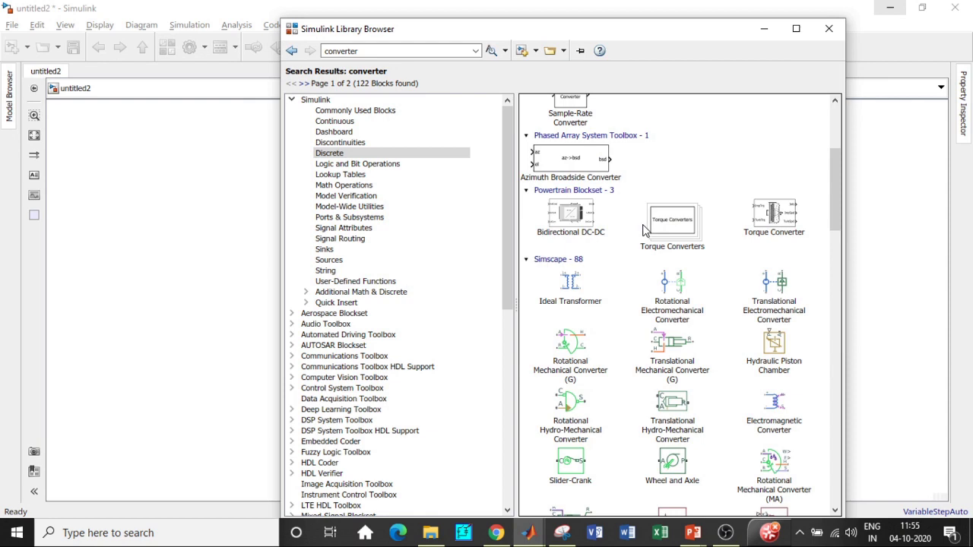
pyautogui.scroll(-7, 643, 229)
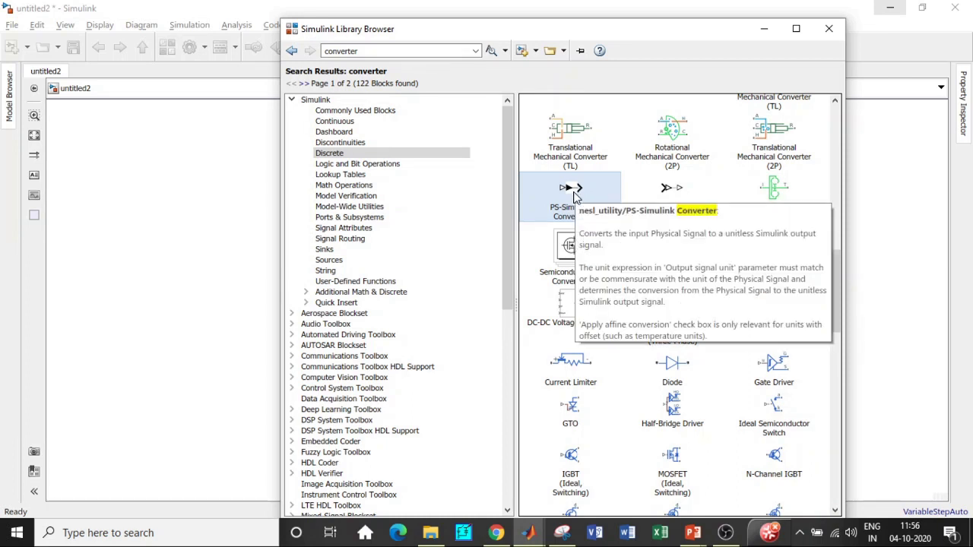
pyautogui.rightClick(585, 199)
pyautogui.click(592, 202)
pyautogui.click(669, 194)
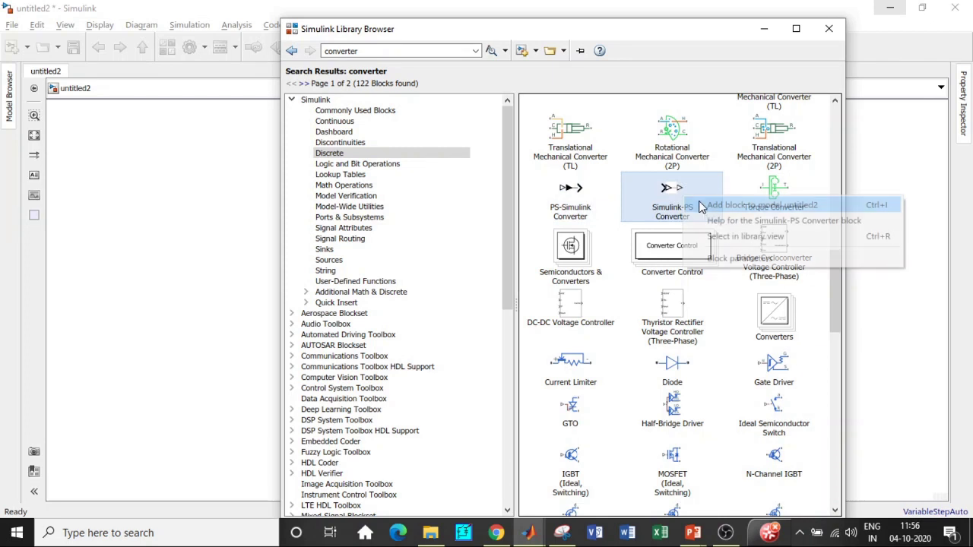
# Search the library for "voltage sensor" and add the Simscape Electrical Sensors Voltage Sensor block to the model.
pyautogui.doubleClick(376, 51)
pyautogui.write('vol')
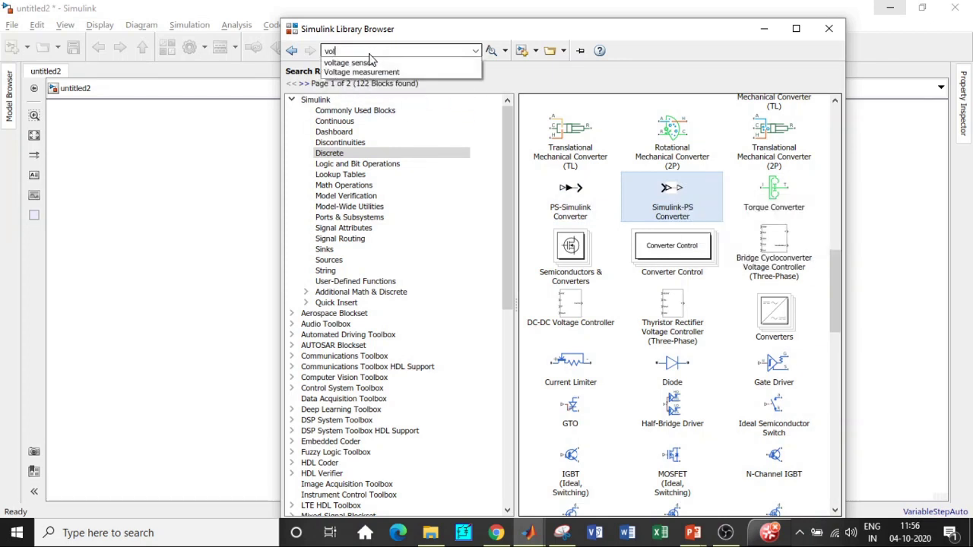
pyautogui.click(376, 61)
pyautogui.press('Return')
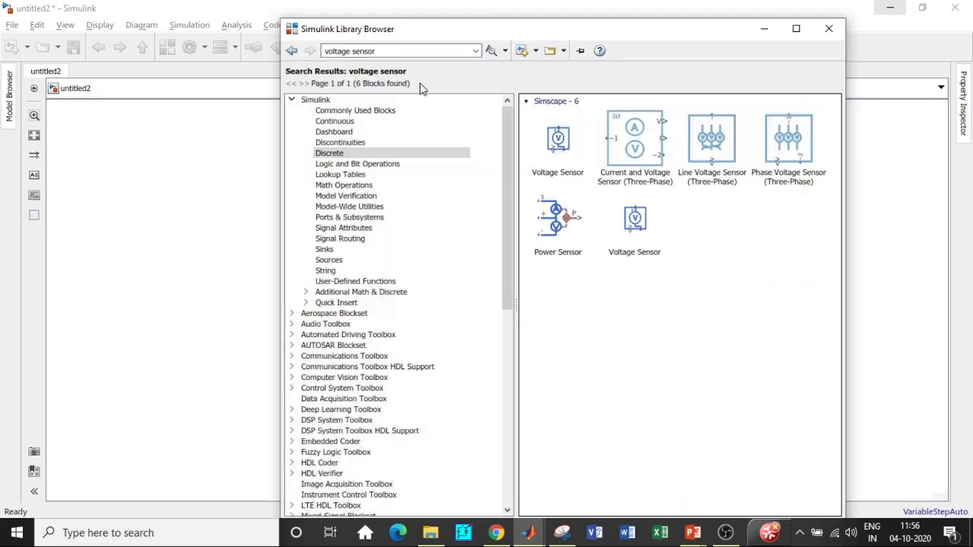
pyautogui.rightClick(559, 134)
pyautogui.click(500, 118)
# Search the library for "current sensor" and add the Simscape Electrical Sensors Current Sensor block to the model.
pyautogui.tripleClick(359, 50)
pyautogui.write('cu')
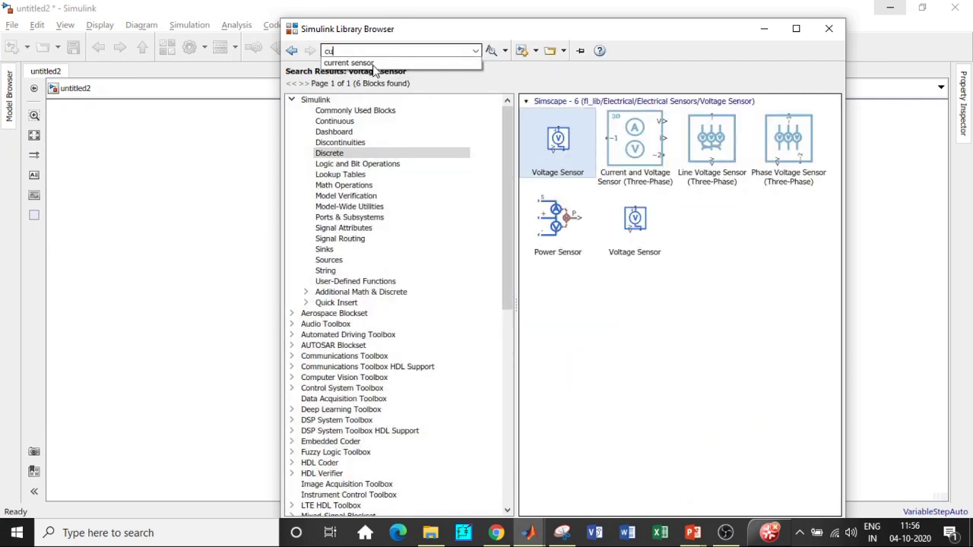
pyautogui.click(365, 63)
pyautogui.press('Return')
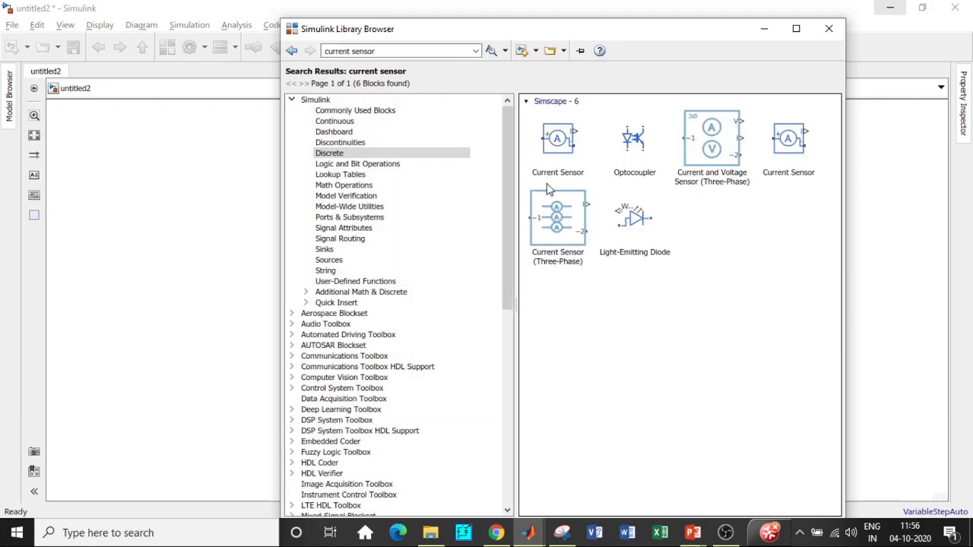
pyautogui.click(557, 138)
pyautogui.rightClick(558, 137)
pyautogui.click(419, 90)
# Search the library for "scope" and add the Simulink Scope block to the model.
pyautogui.tripleClick(389, 51)
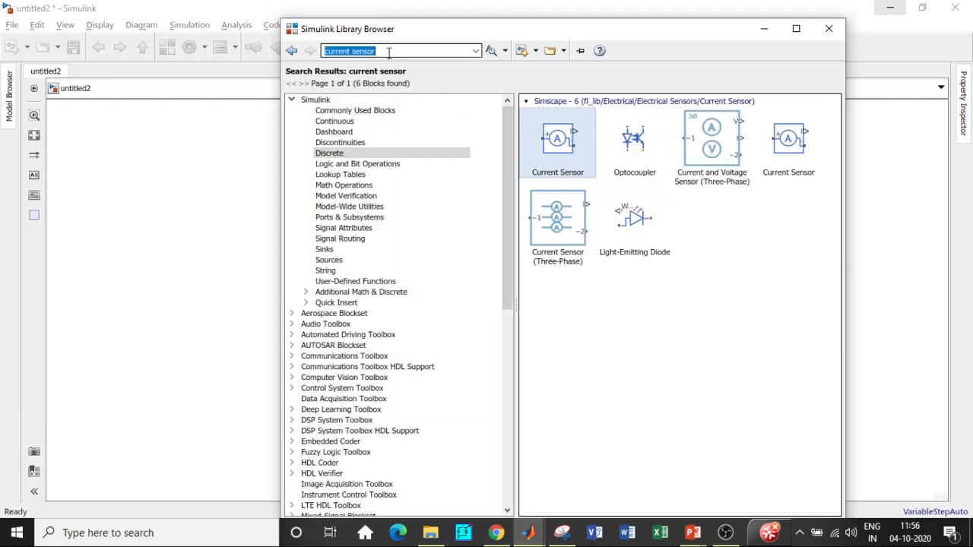
pyautogui.press('BackSpace')
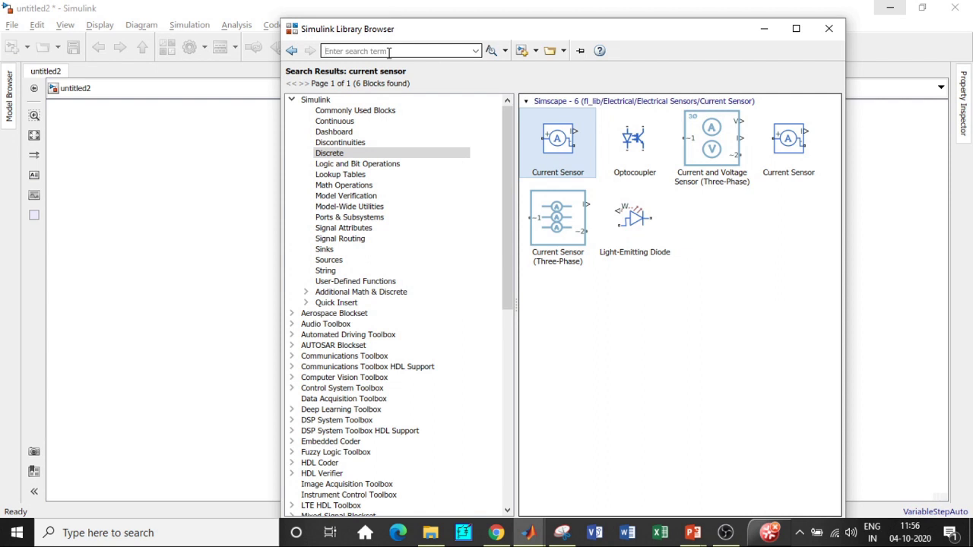
pyautogui.write('scope')
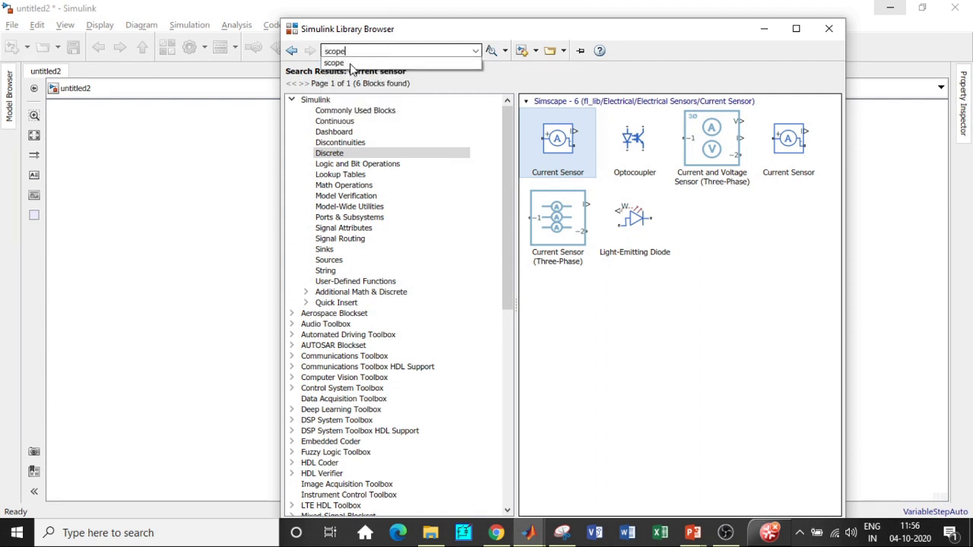
pyautogui.click(352, 63)
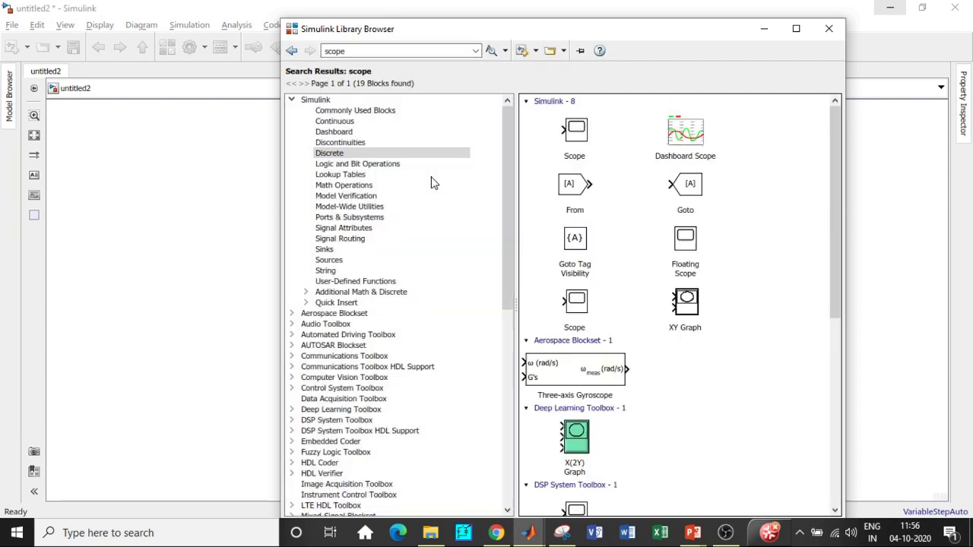
pyautogui.click(591, 134)
pyautogui.rightClick(590, 134)
pyautogui.click(647, 140)
# Search the library for "electrical reference" and add the Simscape Electrical Reference block to the model.
pyautogui.click(394, 51)
pyautogui.write('electrical reference')
pyautogui.press('Return')
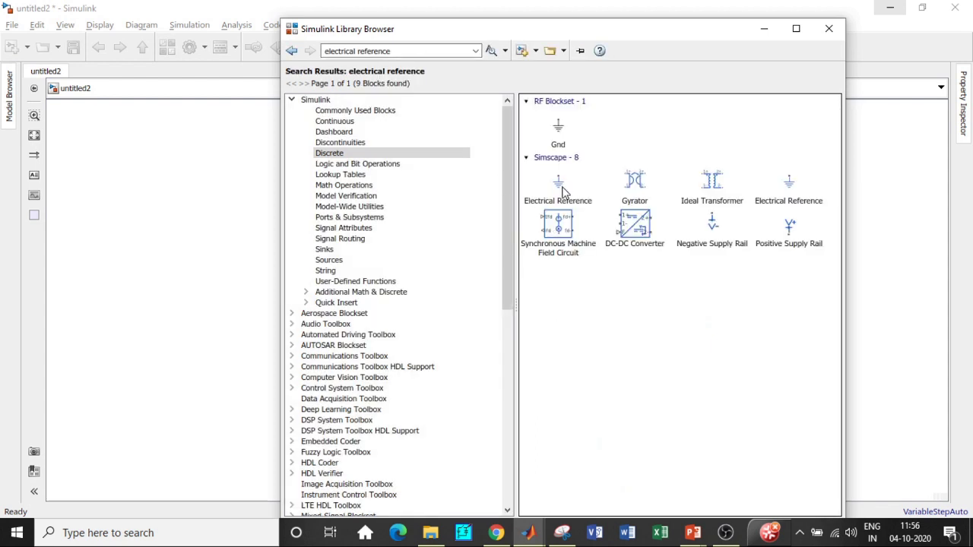
pyautogui.click(563, 192)
pyautogui.rightClick(564, 191)
pyautogui.press('Escape')
# Search the library for "variable resistor" and add the Simscape Variable Resistor block to the model.
pyautogui.click(325, 50)
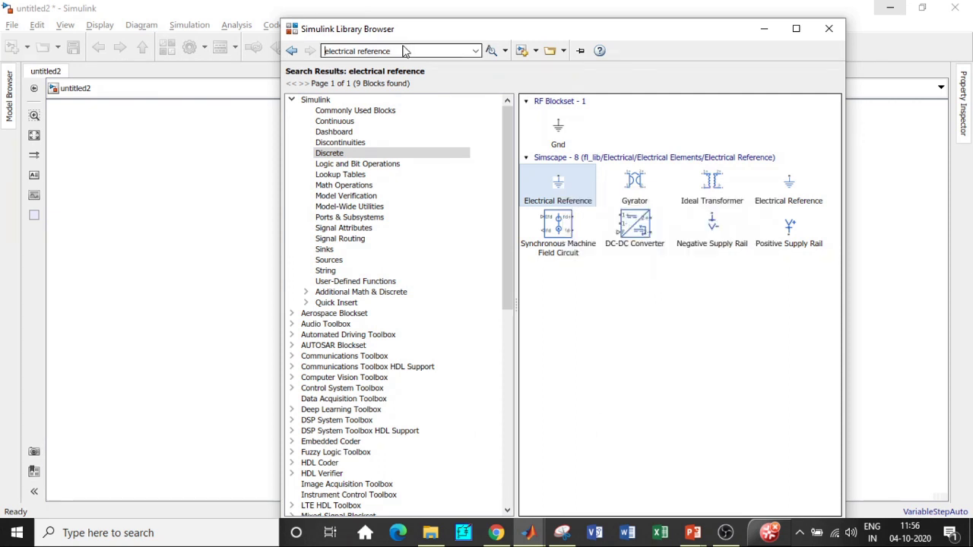
pyautogui.click(397, 52)
pyautogui.press('BackSpace')
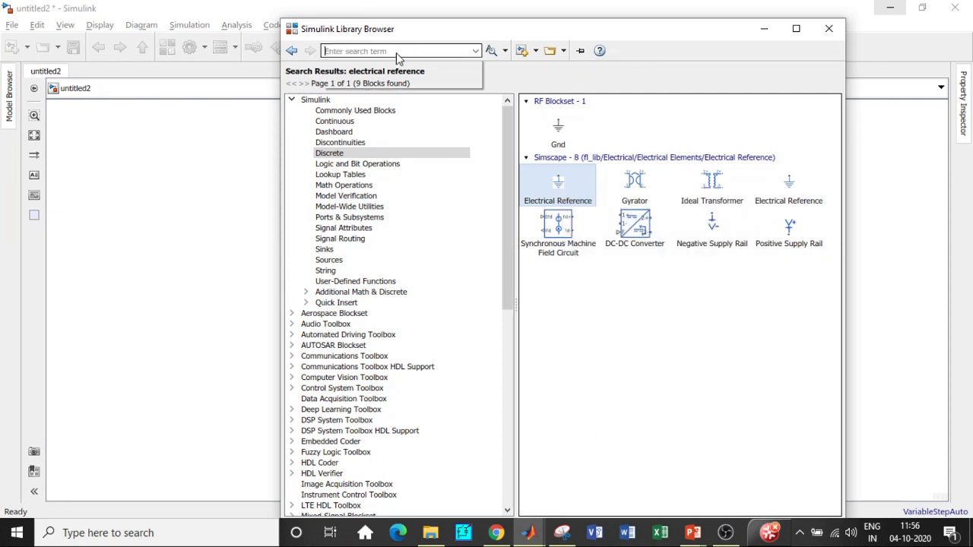
pyautogui.write('variab')
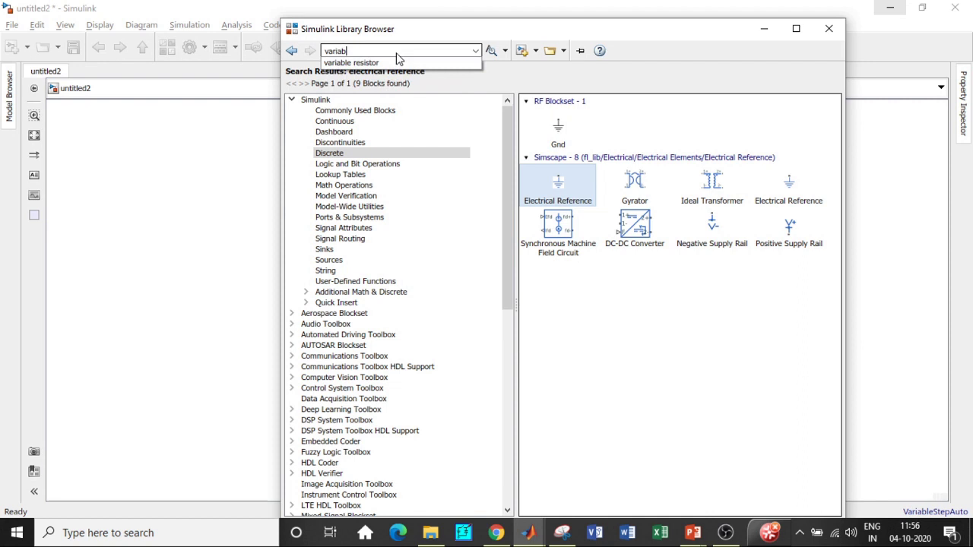
pyautogui.click(358, 63)
pyautogui.press('Return')
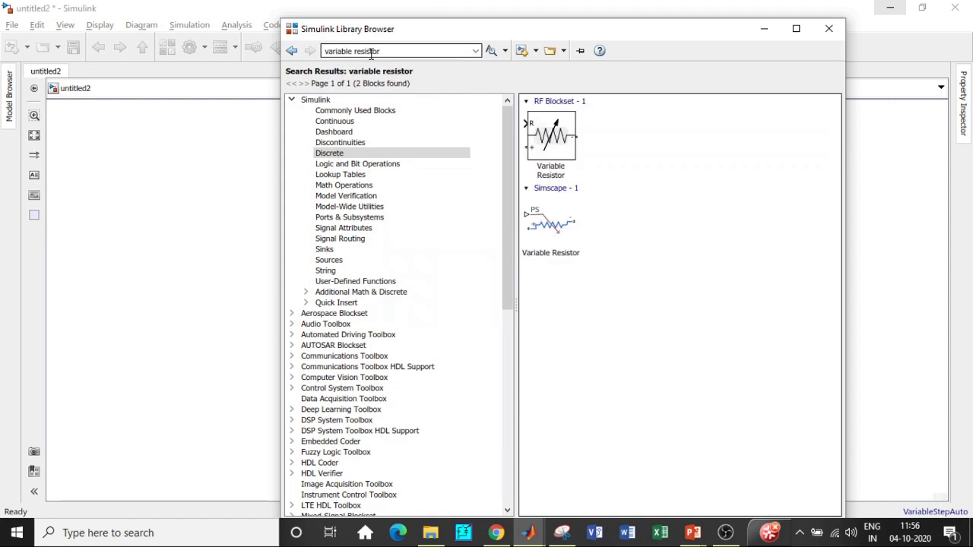
pyautogui.rightClick(558, 228)
pyautogui.click(606, 237)
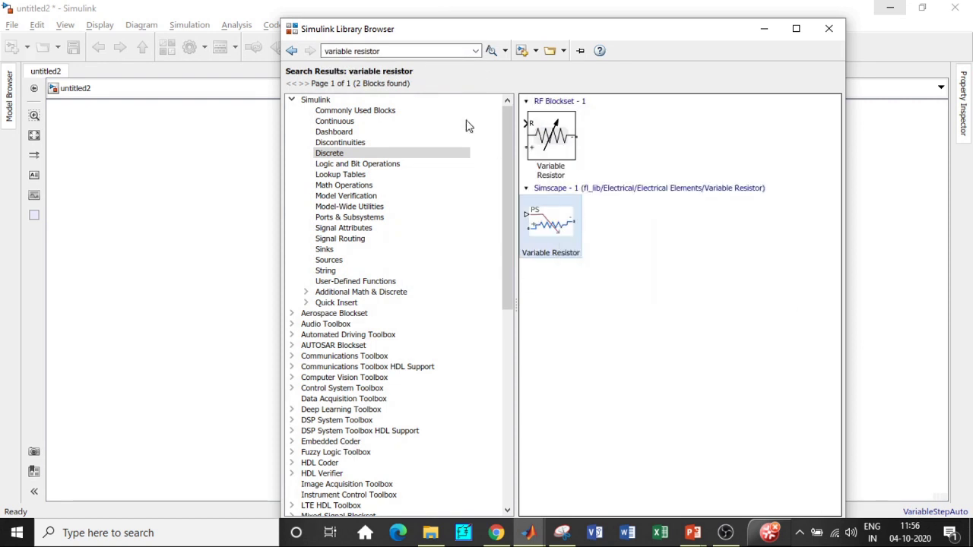
# Return to the model canvas and reposition the Solar Cell beside the Constant block, with the Simulink-PS Converter above them.
pyautogui.click(764, 28)
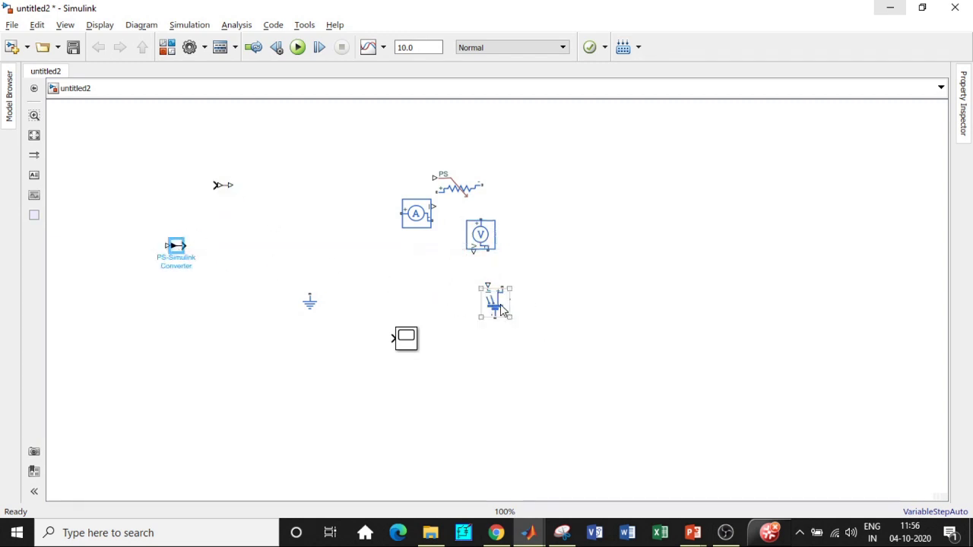
pyautogui.moveTo(492, 298); pyautogui.dragTo(241, 116)
pyautogui.click(280, 218)
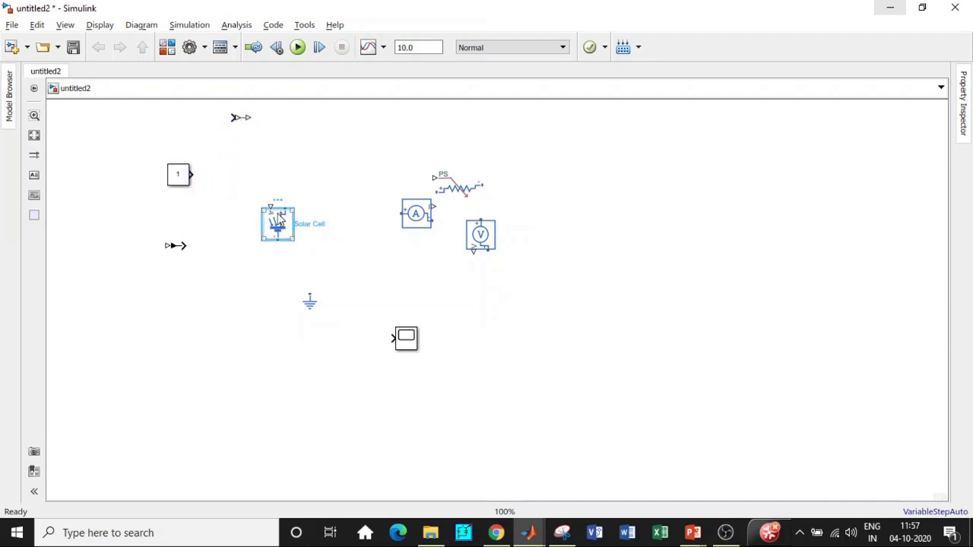
# Set the Solar Cell's open-circuit voltage Voc to 3 V and apply the block parameters.
pyautogui.doubleClick(280, 219)
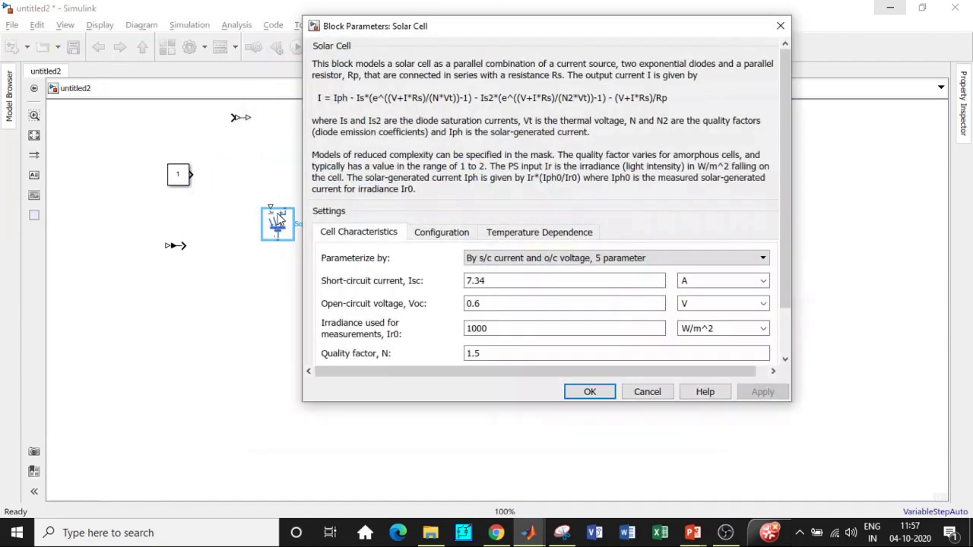
pyautogui.doubleClick(486, 303)
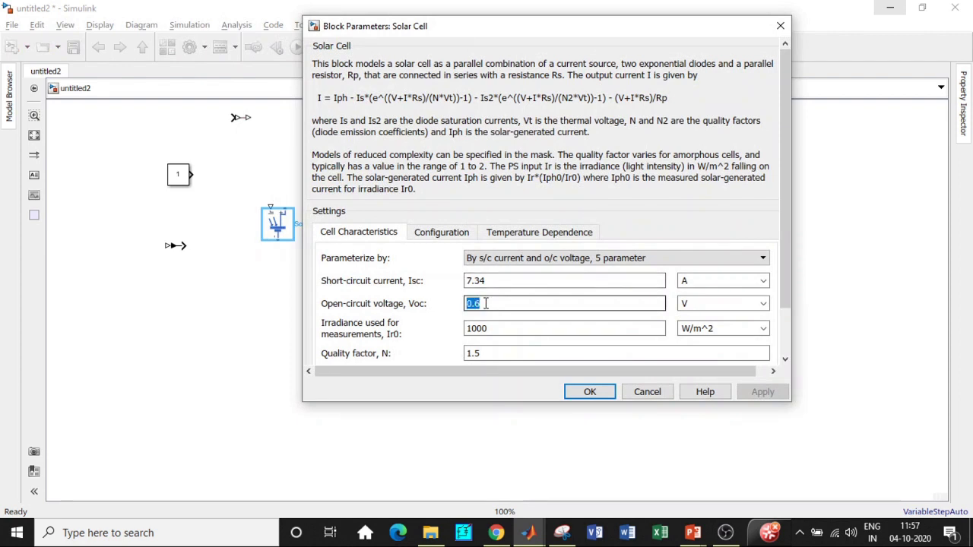
pyautogui.write('3')
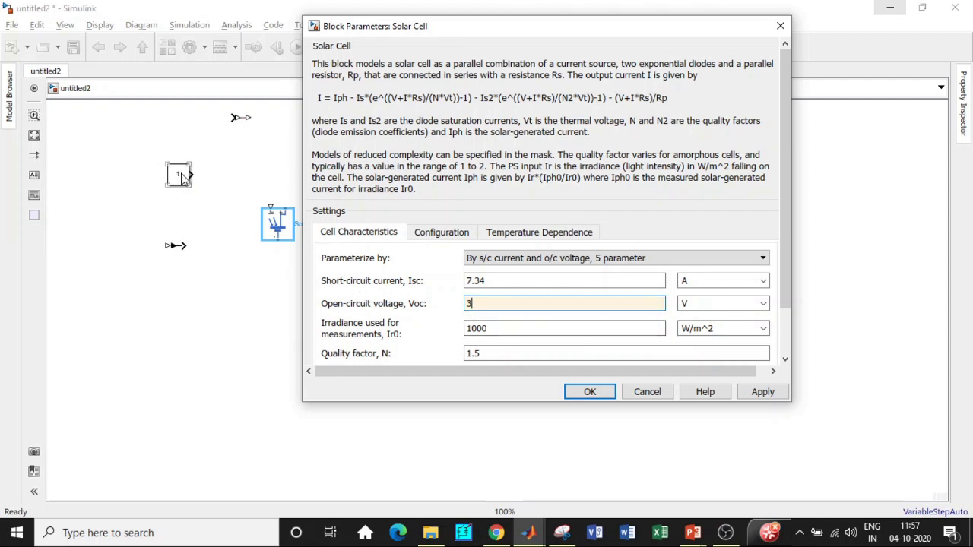
pyautogui.click(585, 391)
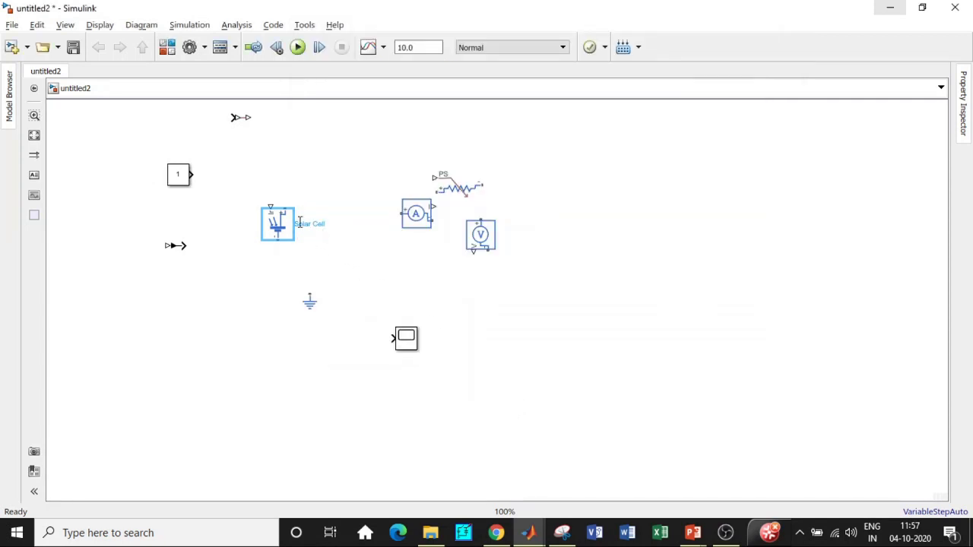
# Duplicate the Solar Cell into a vertical chain of four series-connected cells and move the Constant block farther away from the chain.
pyautogui.moveTo(276, 230); pyautogui.dragTo(248, 219)
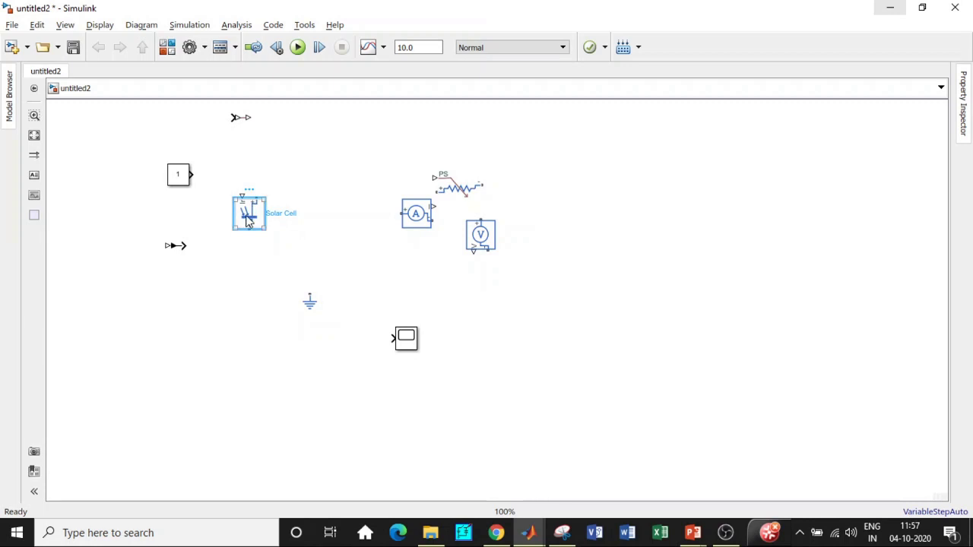
pyautogui.moveTo(255, 216); pyautogui.dragTo(253, 267)
pyautogui.hotkey('ctrl', 'v')
pyautogui.moveTo(274, 236); pyautogui.dragTo(251, 331)
pyautogui.hotkey('ctrl', 'v')
pyautogui.moveTo(293, 262)
pyautogui.mouseDown()
pyautogui.moveTo(260, 341)
pyautogui.moveTo(246, 422)
pyautogui.moveTo(252, 357)
pyautogui.mouseUp()
pyautogui.moveTo(254, 311); pyautogui.dragTo(245, 232)
pyautogui.moveTo(180, 178); pyautogui.dragTo(152, 181)
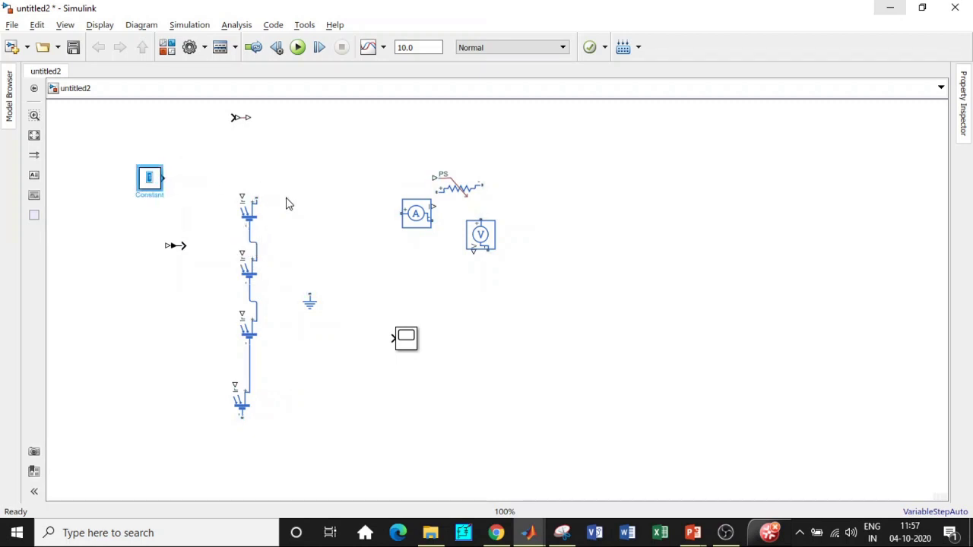
# Set the Constant block's value to 1000 and apply the block parameters.
pyautogui.press('Return')
pyautogui.write('1000')
pyautogui.click(287, 294)
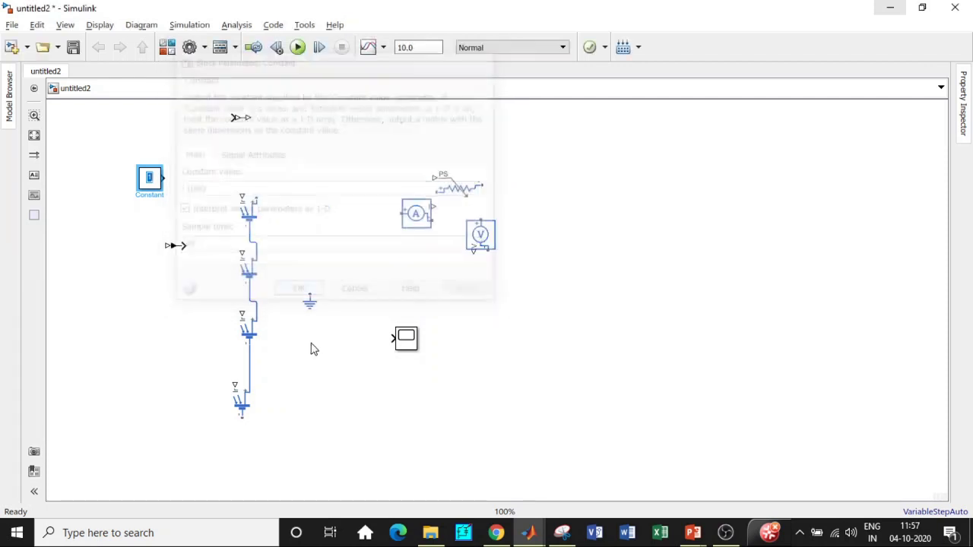
pyautogui.moveTo(160, 177); pyautogui.dragTo(241, 196)
pyautogui.click(152, 183)
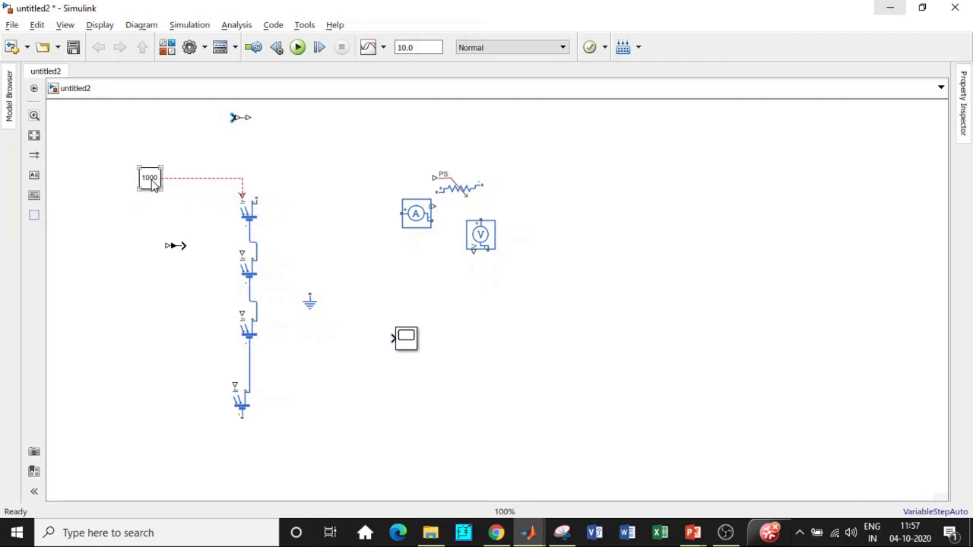
pyautogui.click(245, 214)
pyautogui.click(203, 187)
pyautogui.click(194, 179)
pyautogui.press('Delete')
# Move the PS-Simulink Converter aside and wire the Constant through the Simulink-PS Converter to the uppermost Solar Cell's irradiance input.
pyautogui.moveTo(180, 248); pyautogui.dragTo(160, 304)
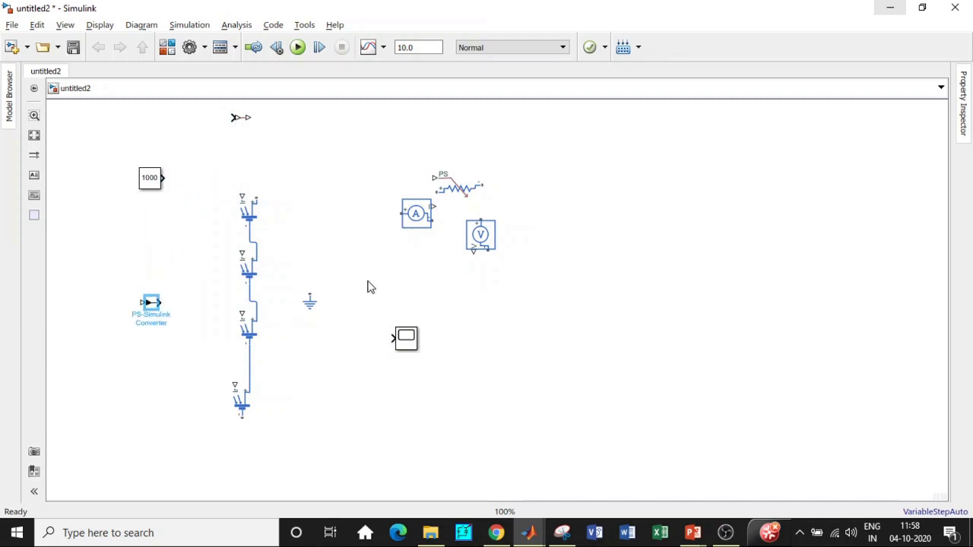
pyautogui.moveTo(239, 119); pyautogui.dragTo(245, 196)
pyautogui.click(202, 187)
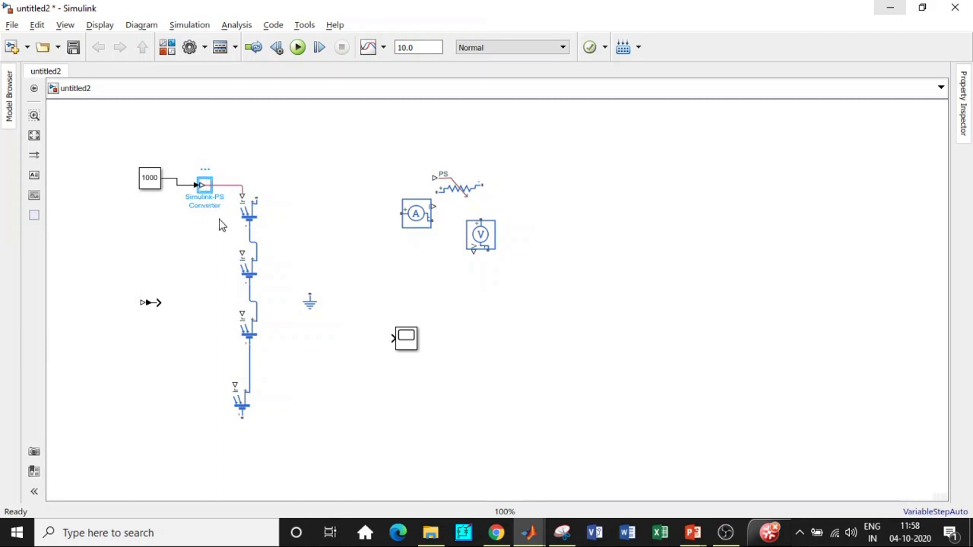
# Branch the converted irradiance signal to the irradiance inputs of the other three Solar Cells.
pyautogui.moveTo(243, 250); pyautogui.dragTo(220, 187)
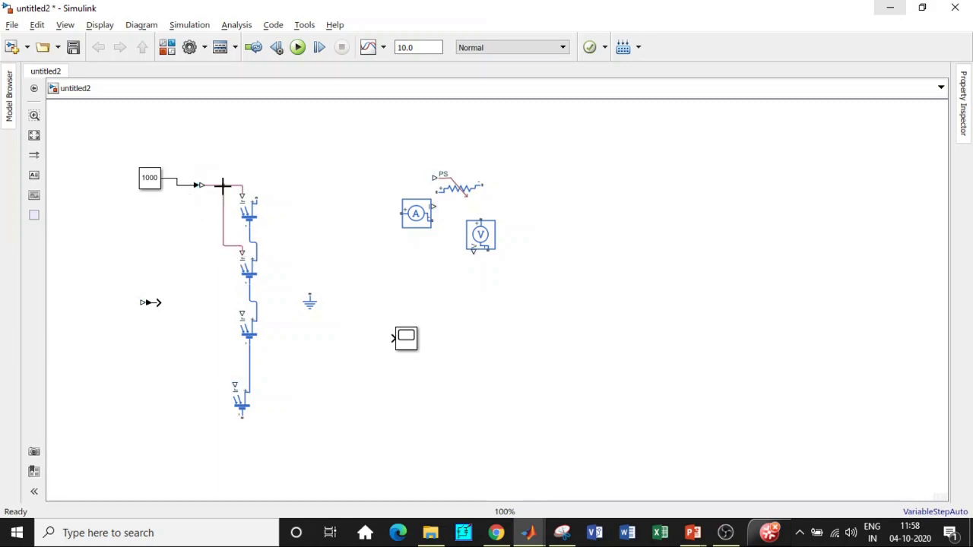
pyautogui.moveTo(242, 312); pyautogui.dragTo(223, 244)
pyautogui.moveTo(217, 339); pyautogui.dragTo(223, 306)
# Move the ground block aside, rotate the Variable Resistor to vertical and connect it across the whole solar cell chain.
pyautogui.moveTo(309, 302); pyautogui.dragTo(520, 302)
pyautogui.click(462, 192)
pyautogui.moveTo(463, 192); pyautogui.dragTo(258, 196)
pyautogui.hotkey('ctrl', 'r')
pyautogui.click(310, 208)
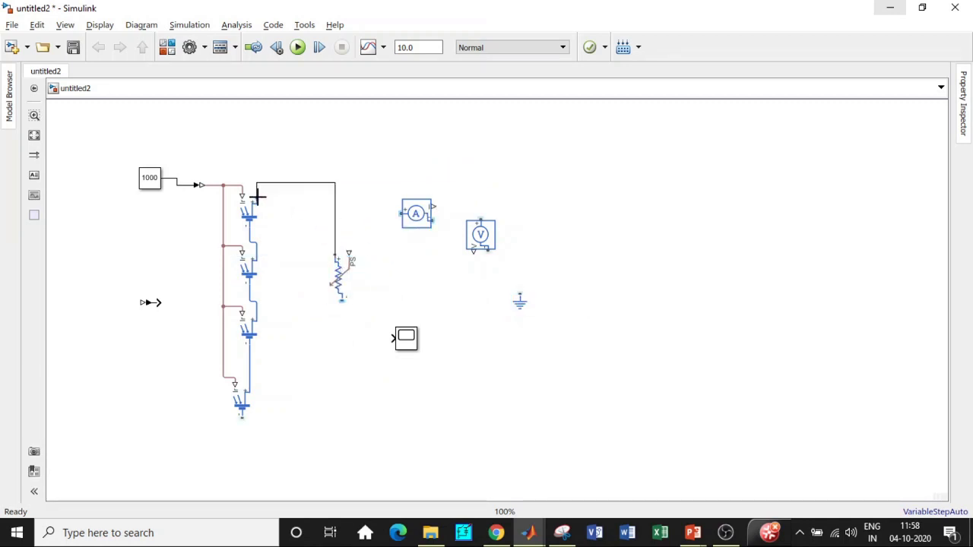
pyautogui.moveTo(341, 300); pyautogui.dragTo(245, 419)
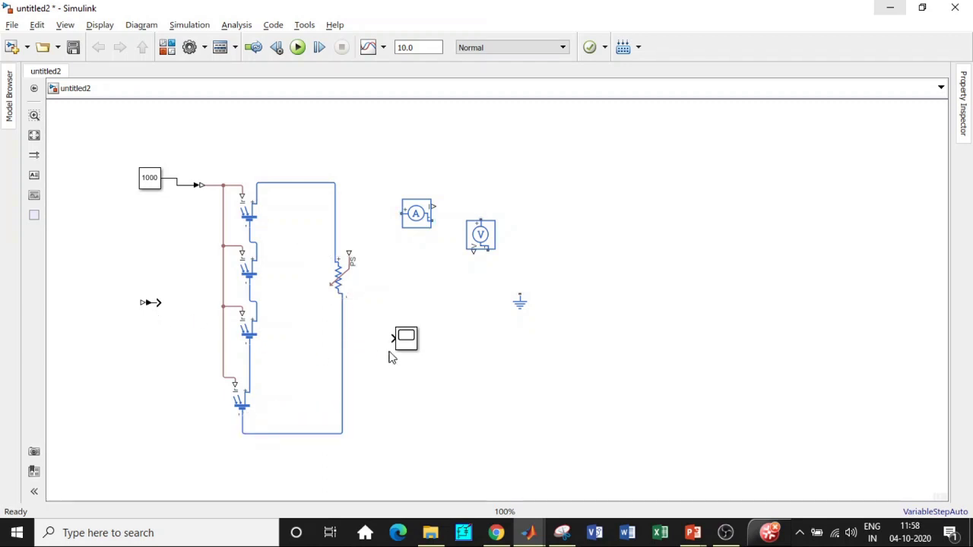
# Duplicate the Constant block beside the Variable Resistor and rotate the copy so its output faces the resistor.
pyautogui.click(351, 274)
pyautogui.click(150, 180)
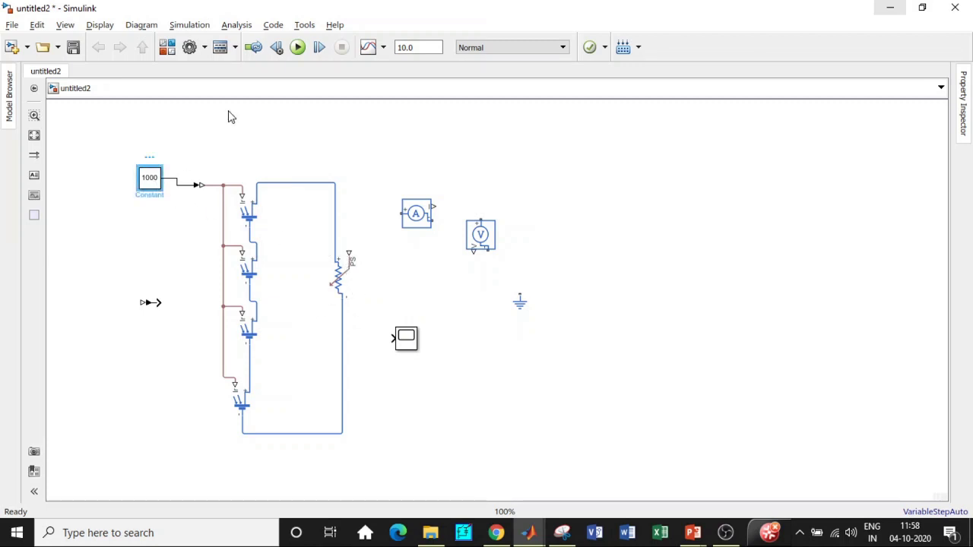
pyautogui.moveTo(150, 179); pyautogui.dragTo(431, 279)
pyautogui.hotkey('ctrl', 'r')
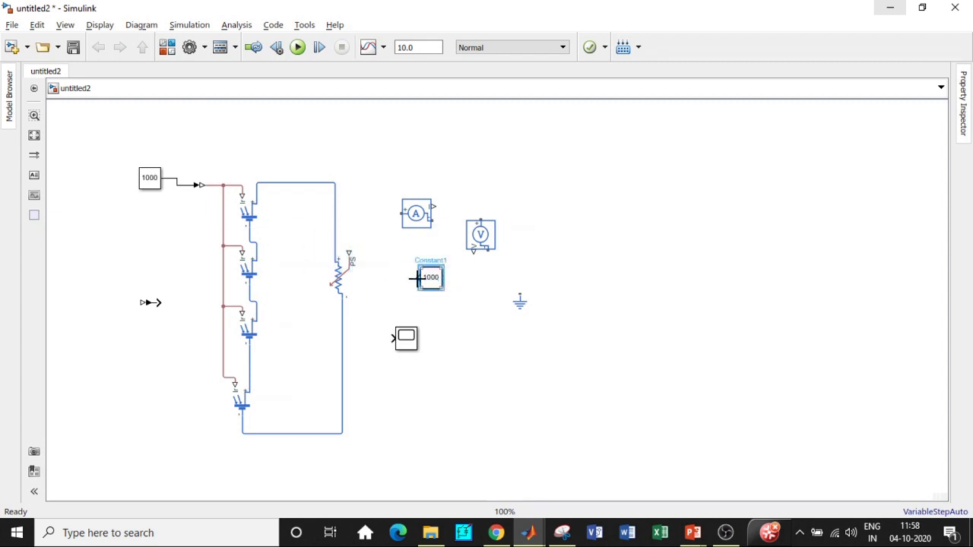
# Duplicate the Simulink-PS Converter, turn the copy around and wire it between the second Constant and the Variable Resistor's PS input.
pyautogui.moveTo(202, 191); pyautogui.dragTo(223, 186)
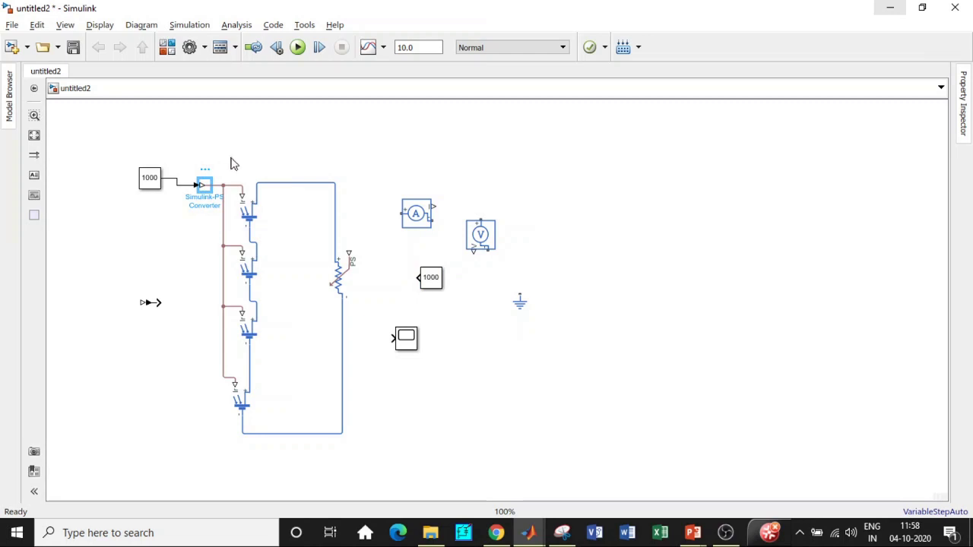
pyautogui.moveTo(207, 186); pyautogui.dragTo(349, 251)
pyautogui.hotkey('ctrl', 'r')
pyautogui.hotkey('ctrl', 'r')
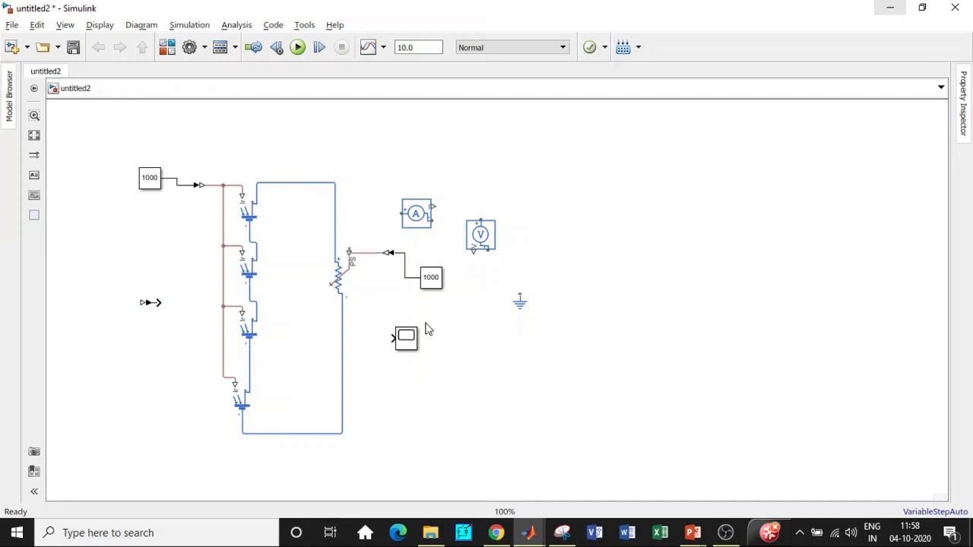
# Move the Current Sensor clear and connect the Voltage Sensor in parallel between the solar cell chain and the Variable Resistor.
pyautogui.click(338, 282)
pyautogui.moveTo(416, 214); pyautogui.dragTo(480, 164)
pyautogui.moveTo(491, 241)
pyautogui.mouseDown()
pyautogui.moveTo(320, 261)
pyautogui.moveTo(306, 291)
pyautogui.moveTo(298, 184)
pyautogui.mouseUp()
pyautogui.click(304, 302)
pyautogui.moveTo(302, 300)
pyautogui.mouseDown()
pyautogui.moveTo(311, 400)
pyautogui.moveTo(303, 433)
pyautogui.mouseUp()
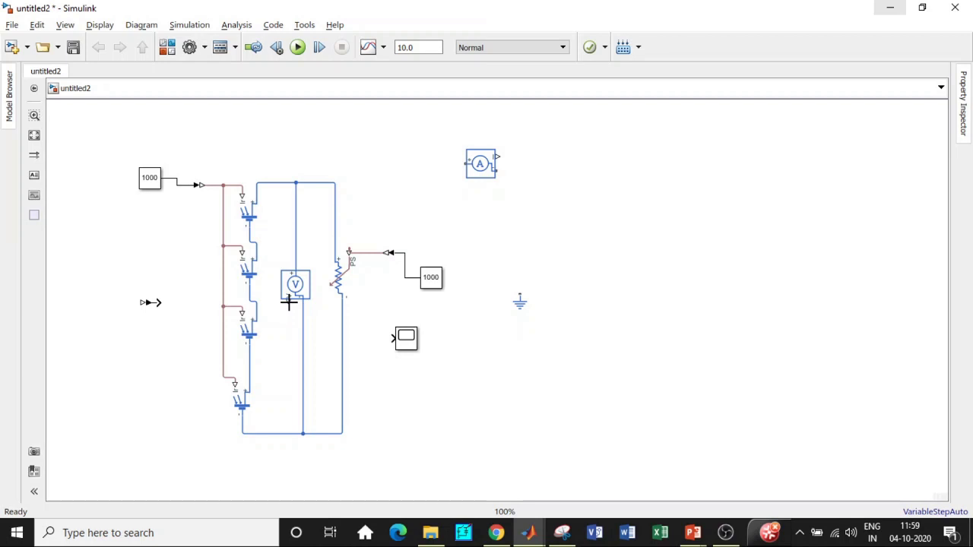
# Connect the Voltage Sensor's output V through the PS-Simulink Converter to the Scope.
pyautogui.moveTo(289, 302); pyautogui.dragTo(355, 334)
pyautogui.moveTo(154, 307); pyautogui.dragTo(373, 339)
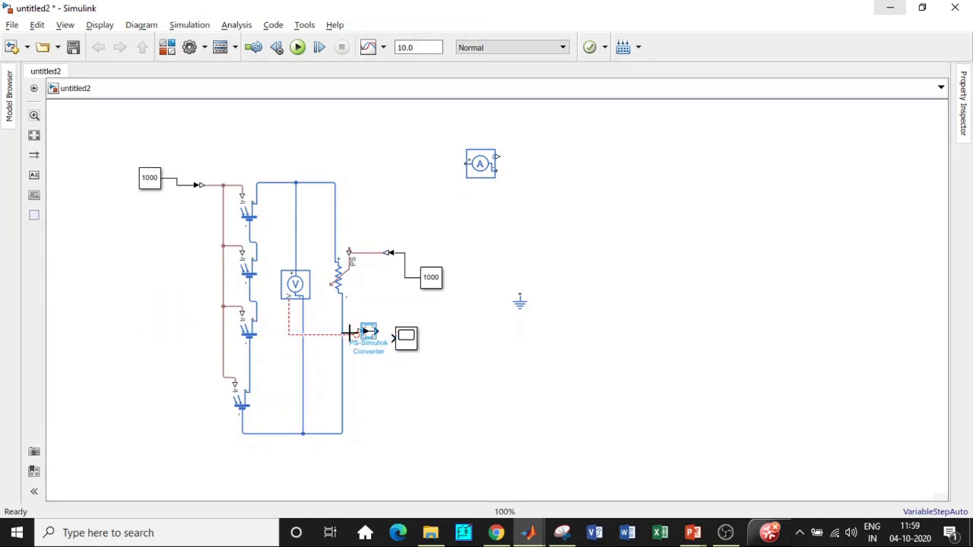
pyautogui.press('Delete')
pyautogui.moveTo(293, 307)
pyautogui.mouseDown()
pyautogui.moveTo(393, 340)
pyautogui.moveTo(438, 342)
pyautogui.mouseUp()
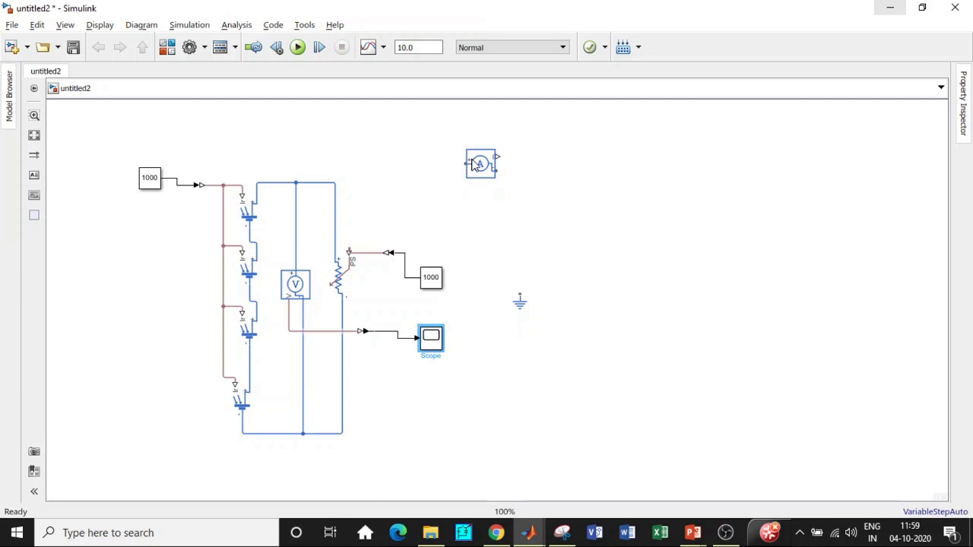
# Replace the wire feeding the Variable Resistor's positive terminal with the Current Sensor connected in series.
pyautogui.moveTo(489, 164); pyautogui.dragTo(449, 178)
pyautogui.click(316, 183)
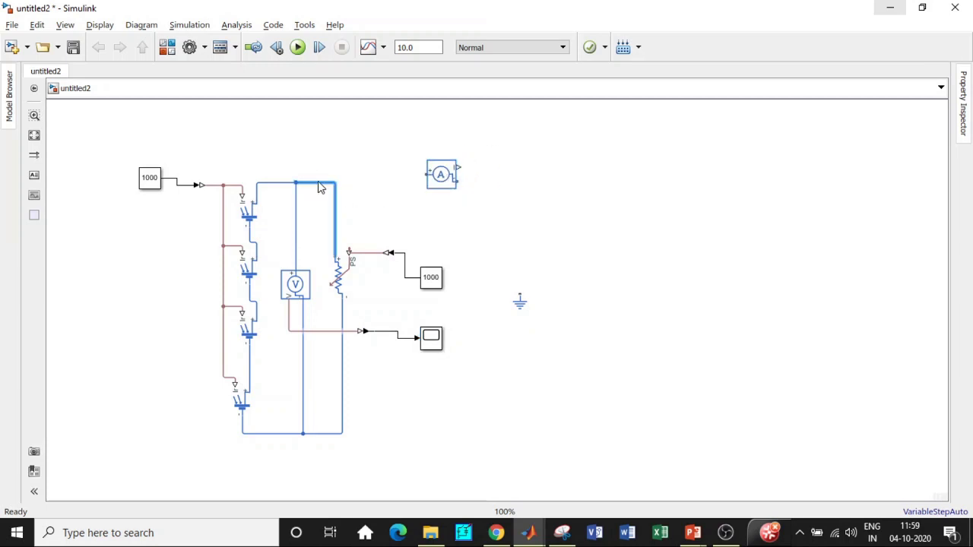
pyautogui.press('Delete')
pyautogui.moveTo(435, 179); pyautogui.dragTo(335, 253)
pyautogui.moveTo(335, 196); pyautogui.dragTo(323, 182)
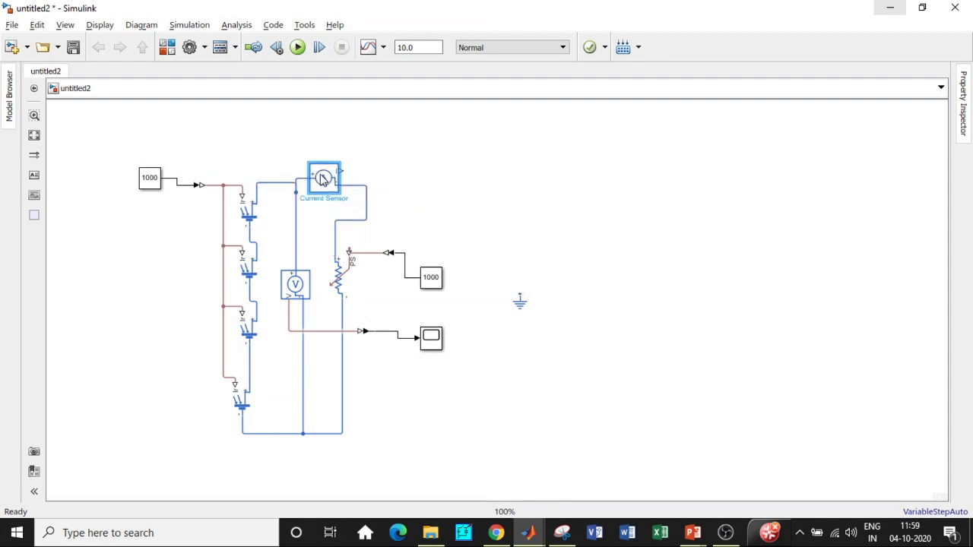
pyautogui.click(394, 283)
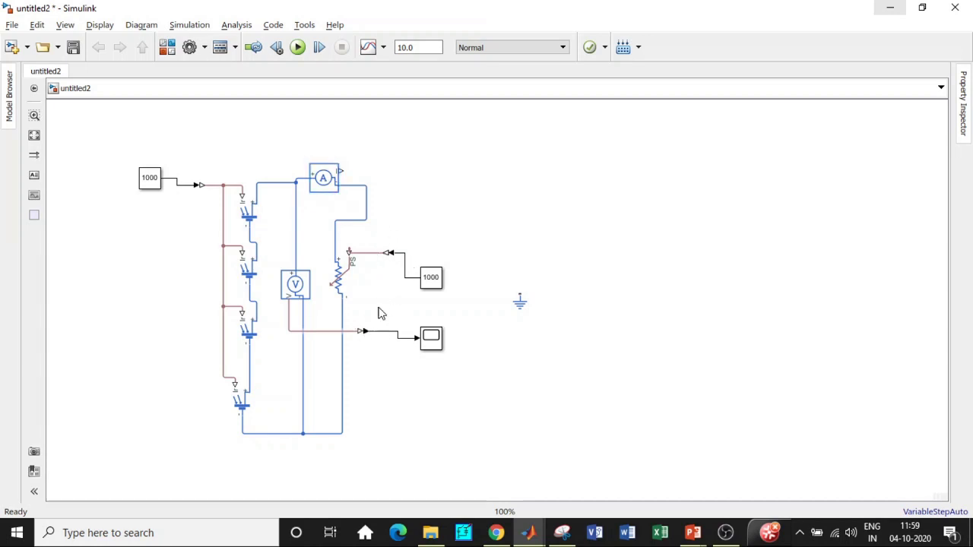
# Duplicate the PS-Simulink Converter and the Scope and connect the copies to the Current Sensor's output.
pyautogui.click(367, 332)
pyautogui.moveTo(369, 332); pyautogui.dragTo(393, 179)
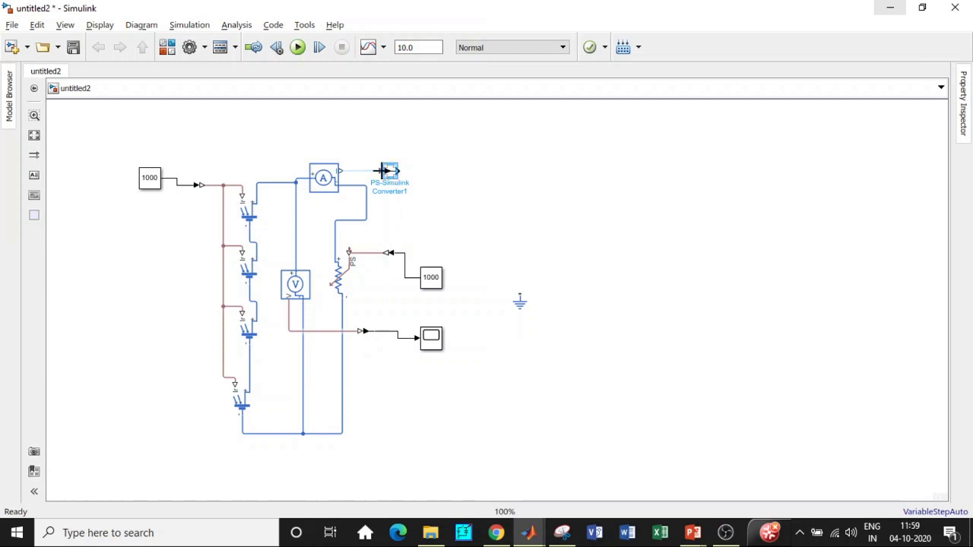
pyautogui.click(431, 334)
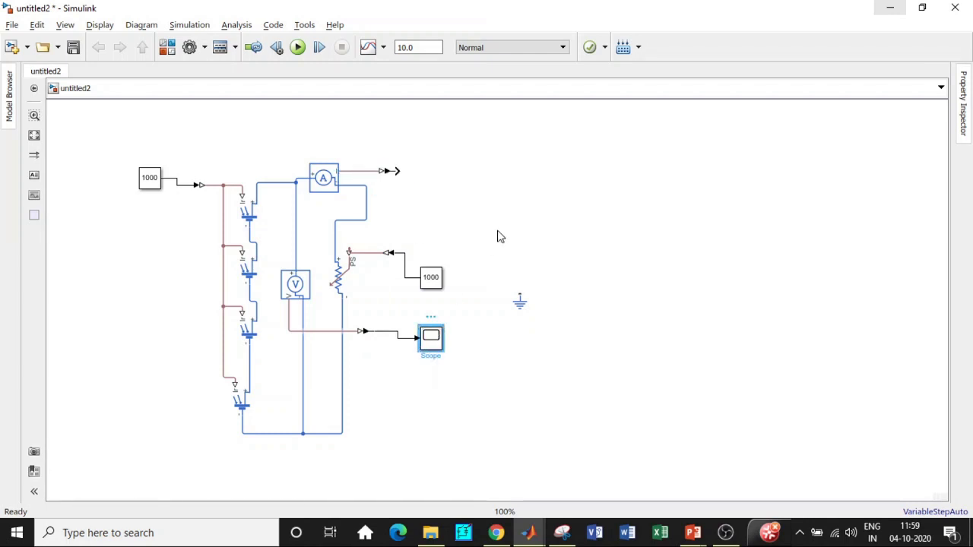
pyautogui.hotkey('ctrl', 'c')
pyautogui.hotkey('ctrl', 'v')
pyautogui.moveTo(451, 351); pyautogui.dragTo(441, 173)
# Connect the electrical ground block to the circuit's lower return wire.
pyautogui.click(513, 207)
pyautogui.click(512, 296)
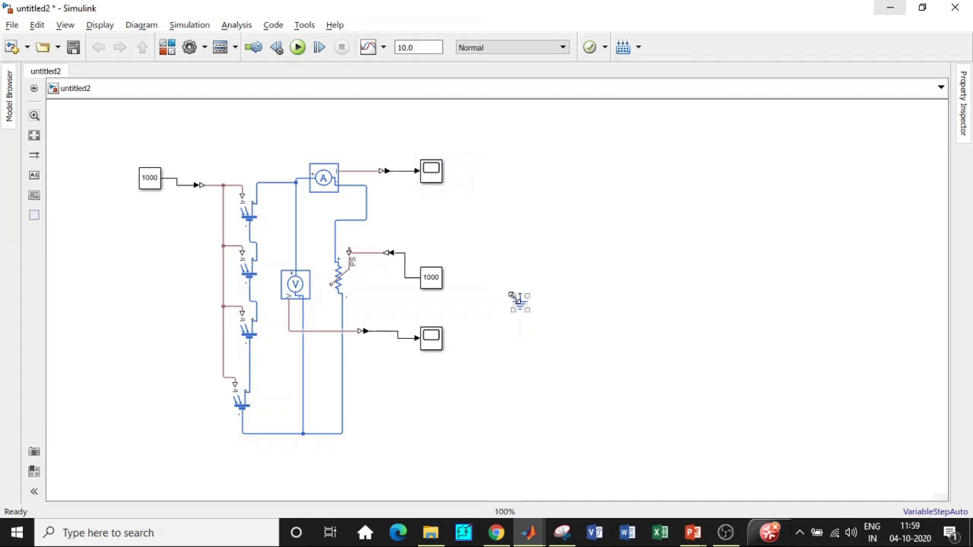
pyautogui.moveTo(516, 303)
pyautogui.mouseDown()
pyautogui.moveTo(402, 423)
pyautogui.moveTo(275, 445)
pyautogui.moveTo(277, 459)
pyautogui.moveTo(277, 435)
pyautogui.mouseUp()
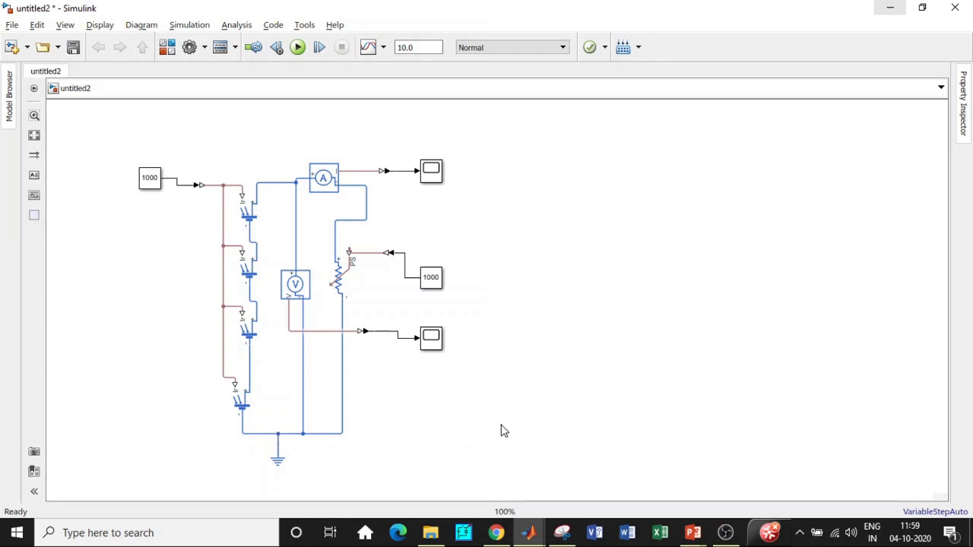
# Search the block library for "solver configuration" and add the Simscape Solver Configuration block to the model.
pyautogui.click(167, 47)
pyautogui.click(400, 51)
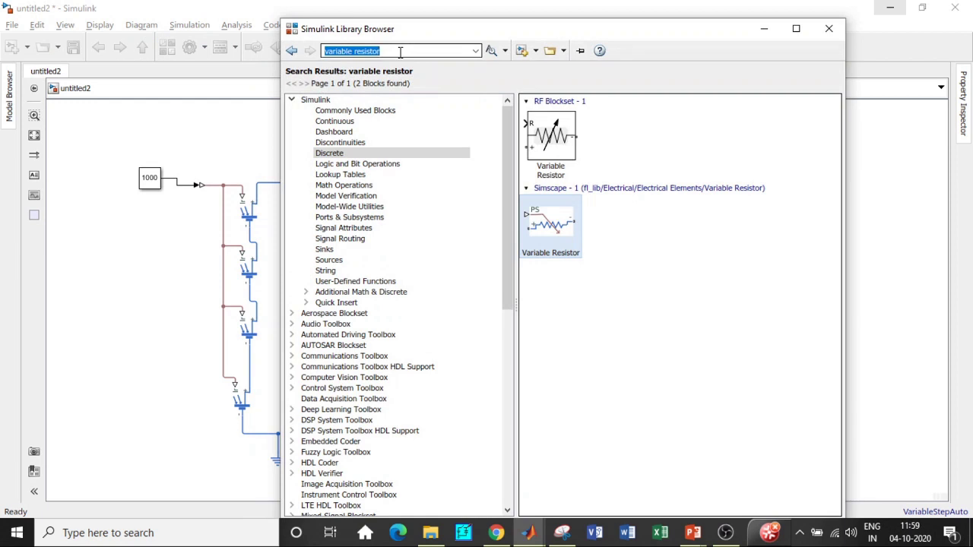
pyautogui.write('solver')
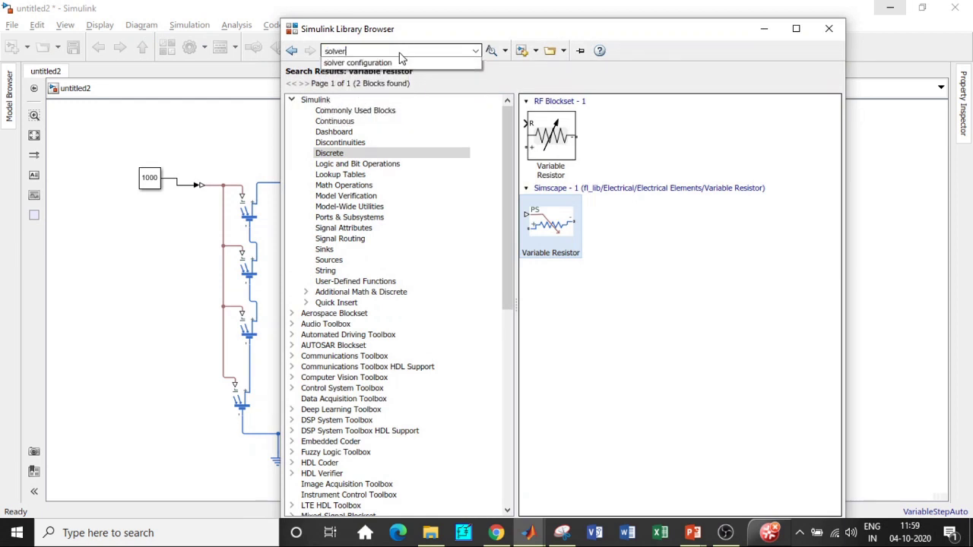
pyautogui.click(390, 63)
pyautogui.click(393, 51)
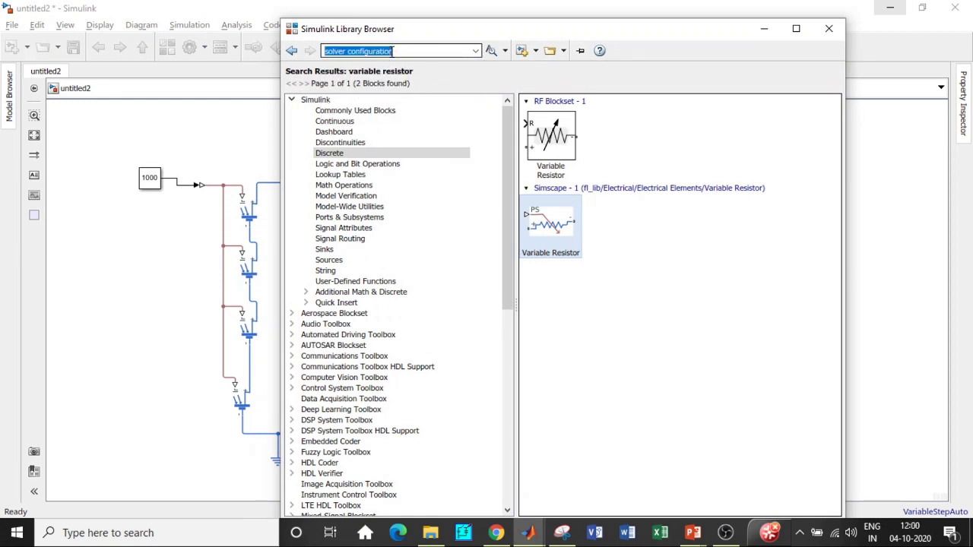
pyautogui.press('Return')
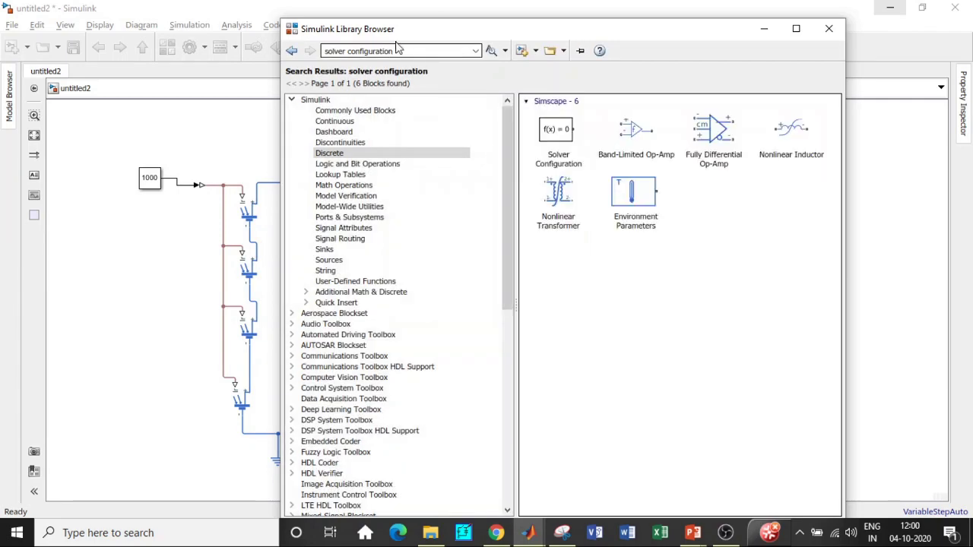
pyautogui.rightClick(554, 132)
pyautogui.click(592, 137)
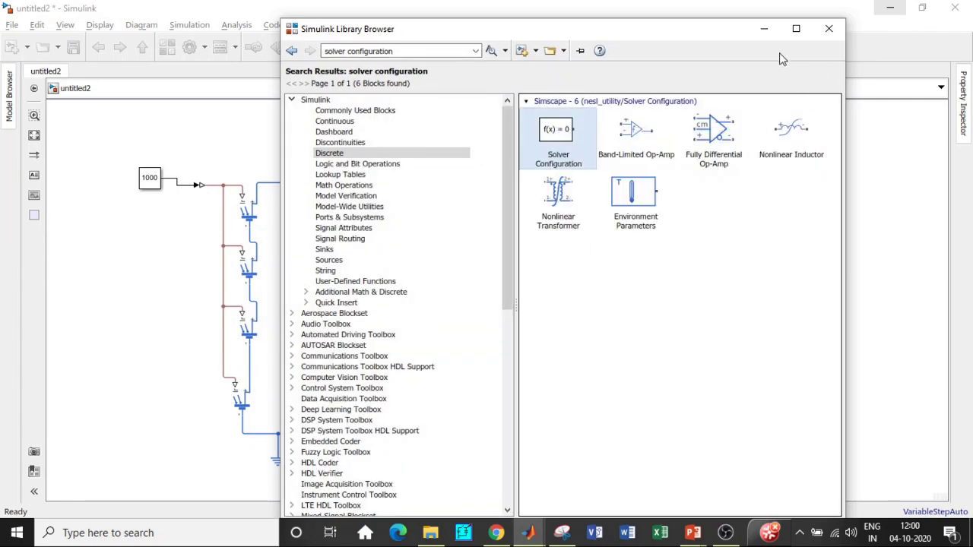
# Return to the model, connect the Solver Configuration block to the circuit's upper wire and place it above the irradiance Constant.
pyautogui.click(764, 28)
pyautogui.moveTo(501, 311)
pyautogui.mouseDown()
pyautogui.moveTo(384, 181)
pyautogui.moveTo(289, 137)
pyautogui.moveTo(277, 179)
pyautogui.mouseUp()
pyautogui.moveTo(278, 130); pyautogui.dragTo(217, 127)
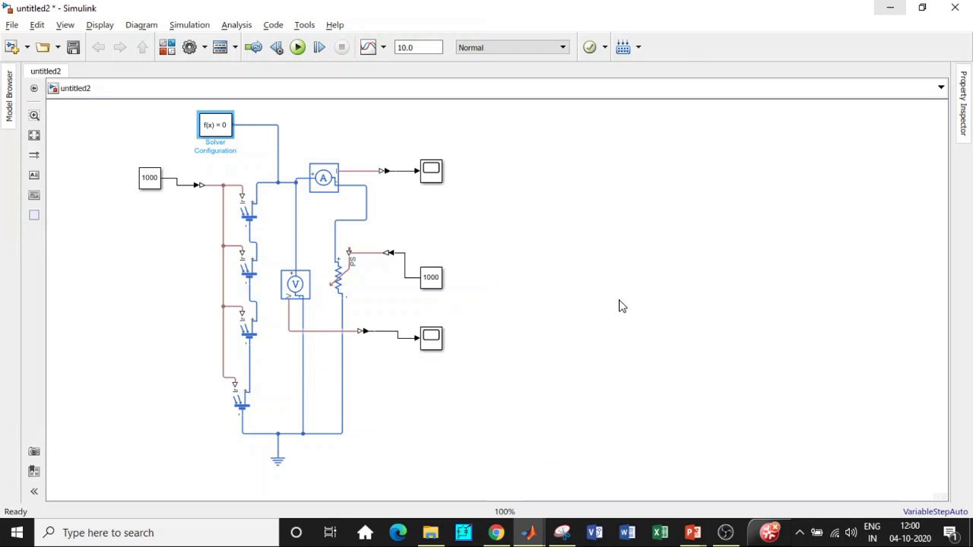
# Open the block library and clear the previous search term.
pyautogui.click(166, 47)
pyautogui.click(380, 50)
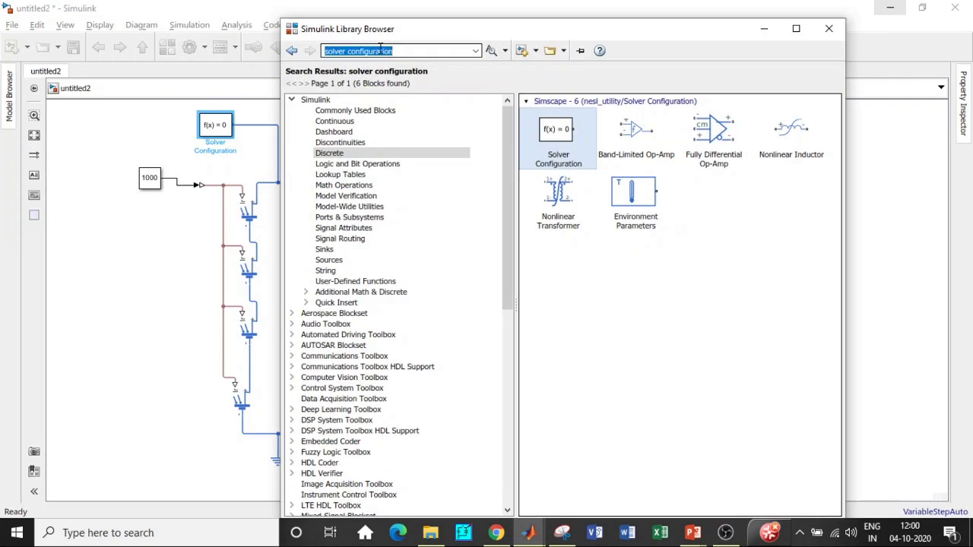
pyautogui.press('BackSpace')
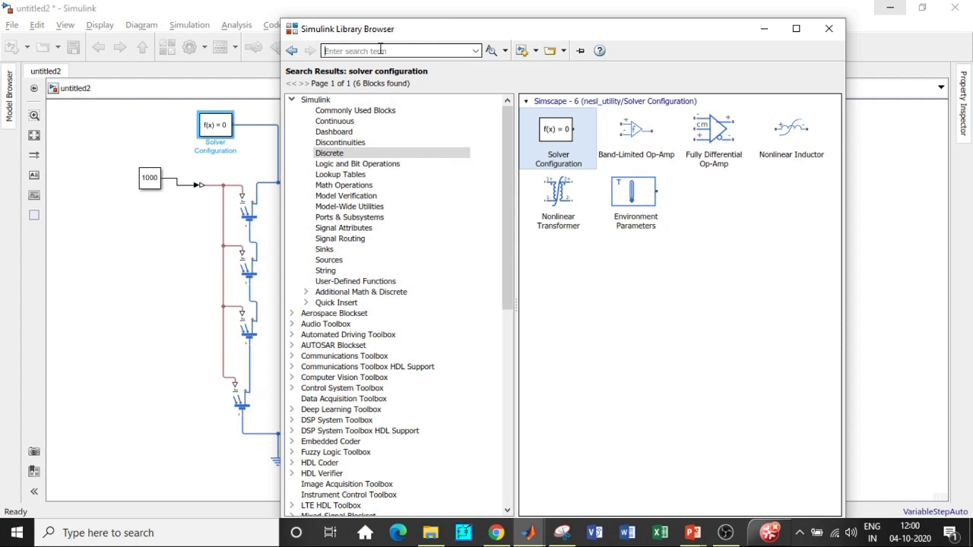
pyautogui.write('DC')
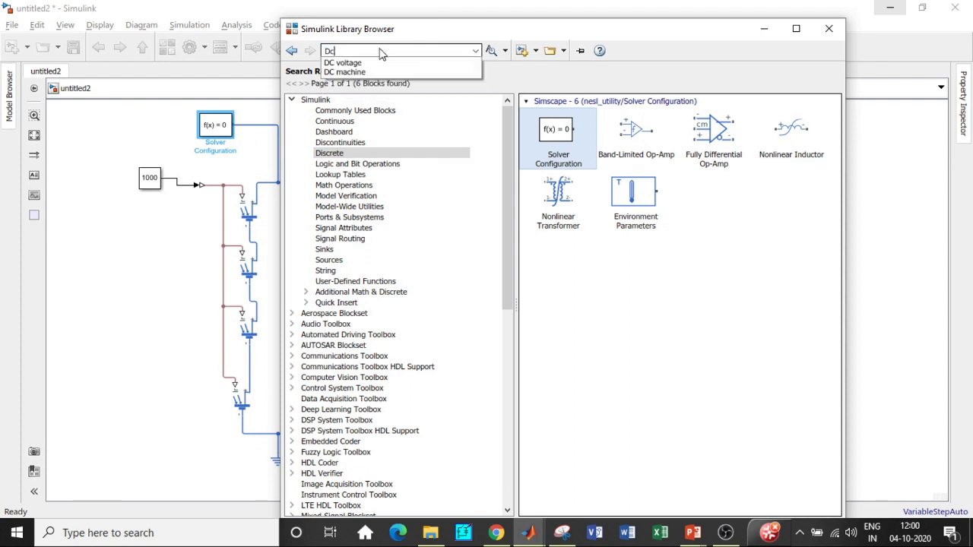
pyautogui.click(379, 60)
pyautogui.click(375, 50)
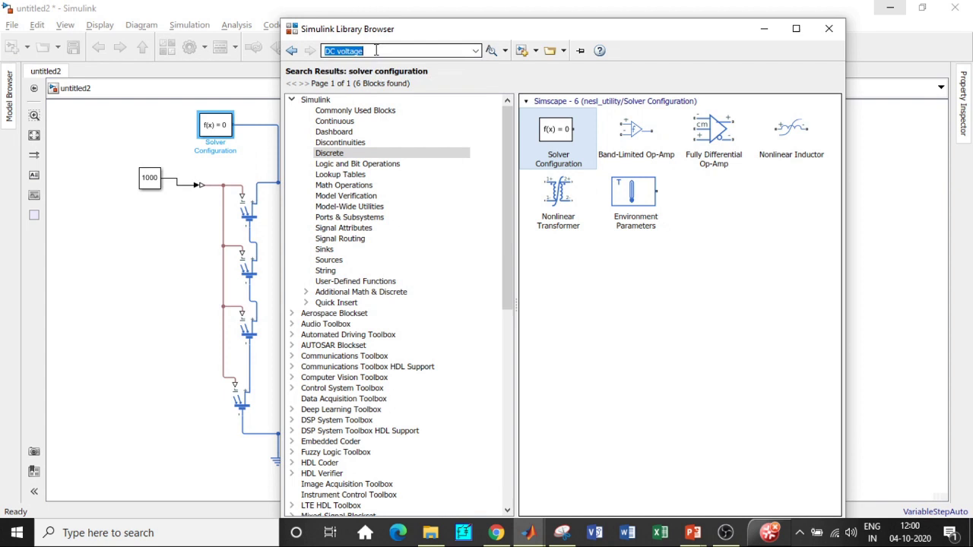
pyautogui.press('BackSpace')
# Search the block library for "controlled voltage source" and add the powerlib Controlled Voltage Source block to the model.
pyautogui.write('cons')
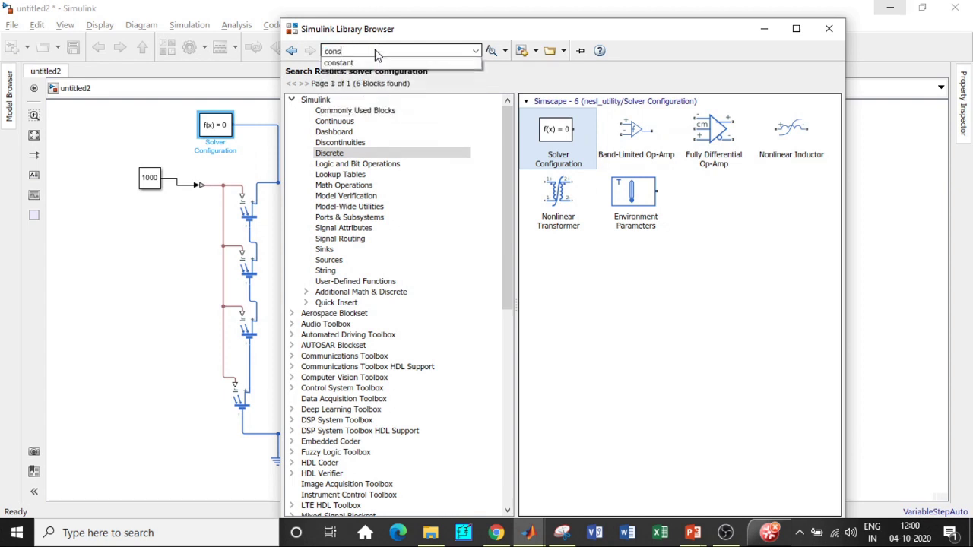
pyautogui.press('BackSpace')
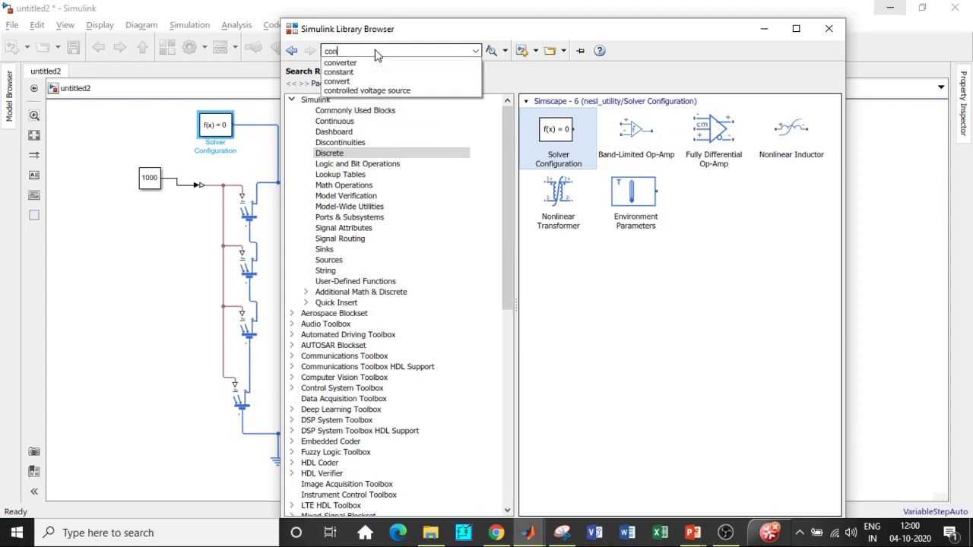
pyautogui.click(367, 91)
pyautogui.click(421, 51)
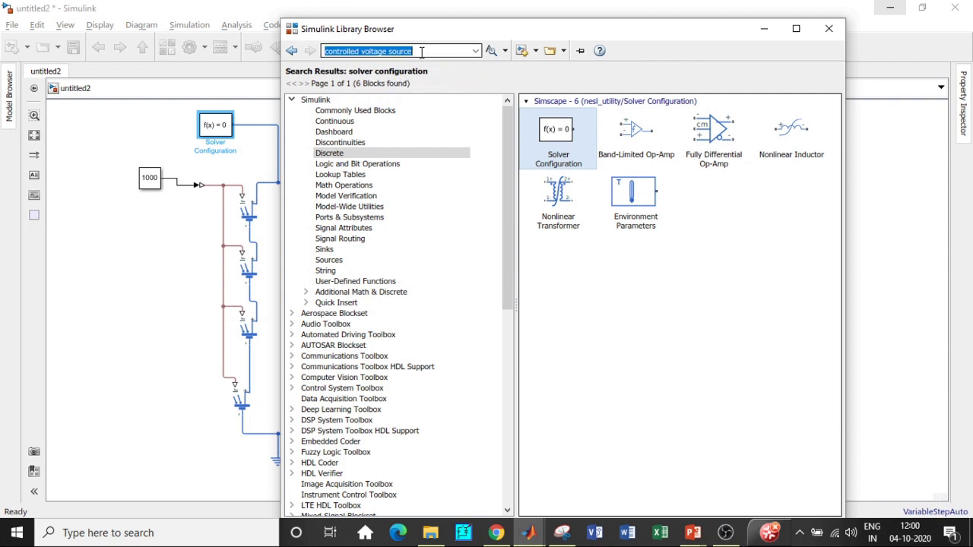
pyautogui.press('Return')
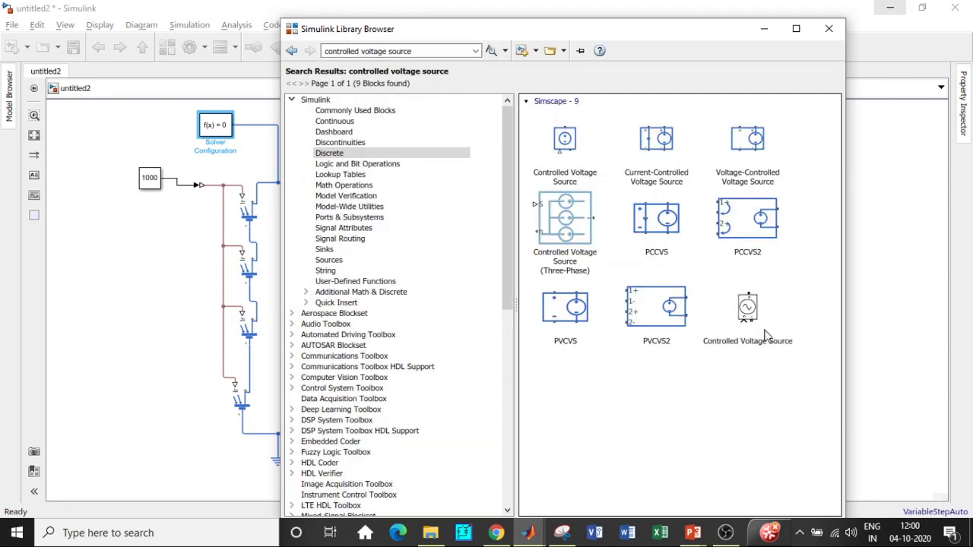
pyautogui.click(746, 308)
pyautogui.rightClick(743, 306)
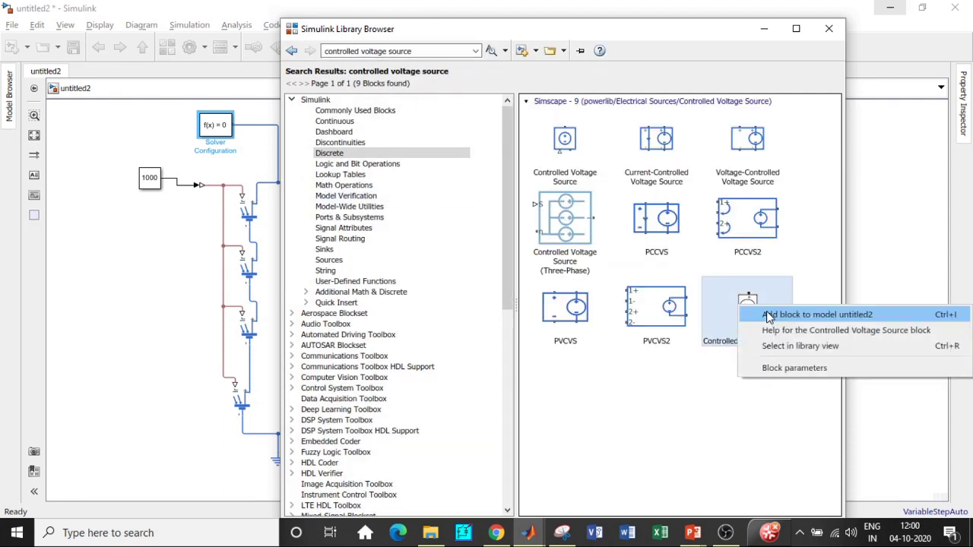
pyautogui.click(769, 315)
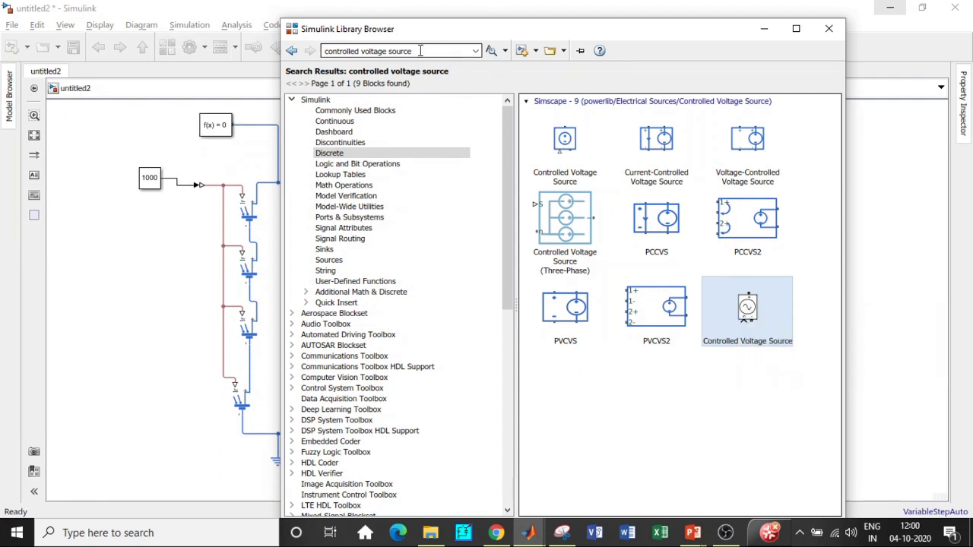
# Search the block library for "Series RLC" and add the Series RLC Branch block to the model.
pyautogui.click(420, 50)
pyautogui.press('BackSpace')
pyautogui.write('series')
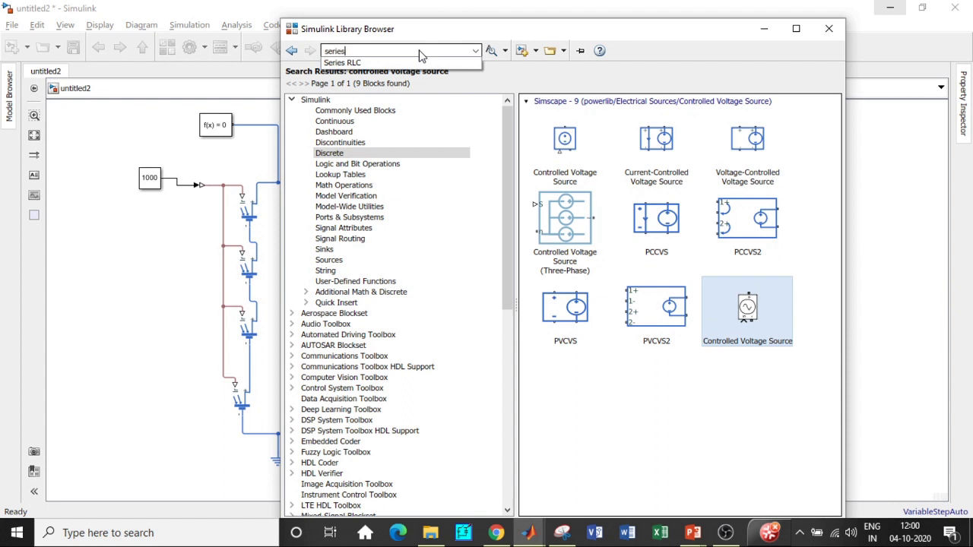
pyautogui.click(384, 63)
pyautogui.press('Return')
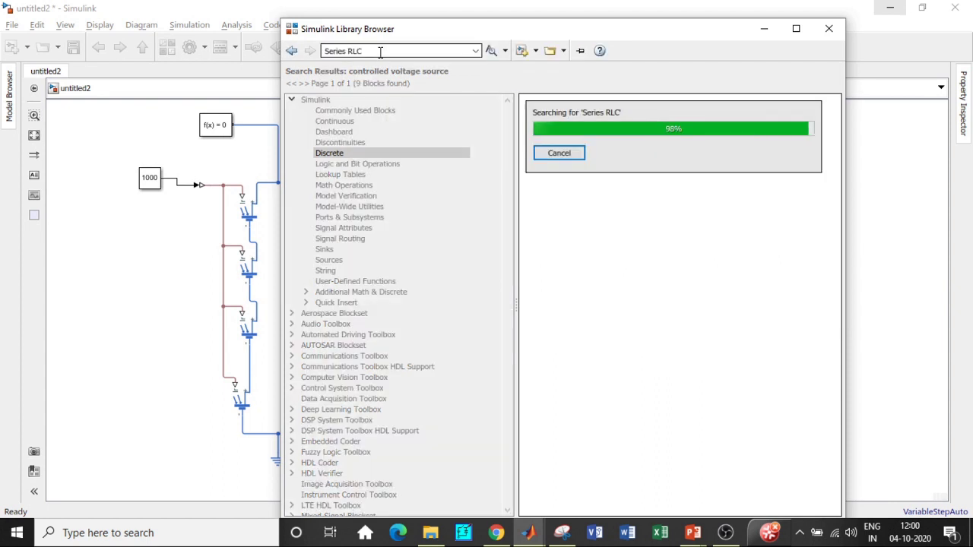
pyautogui.rightClick(567, 222)
pyautogui.click(582, 224)
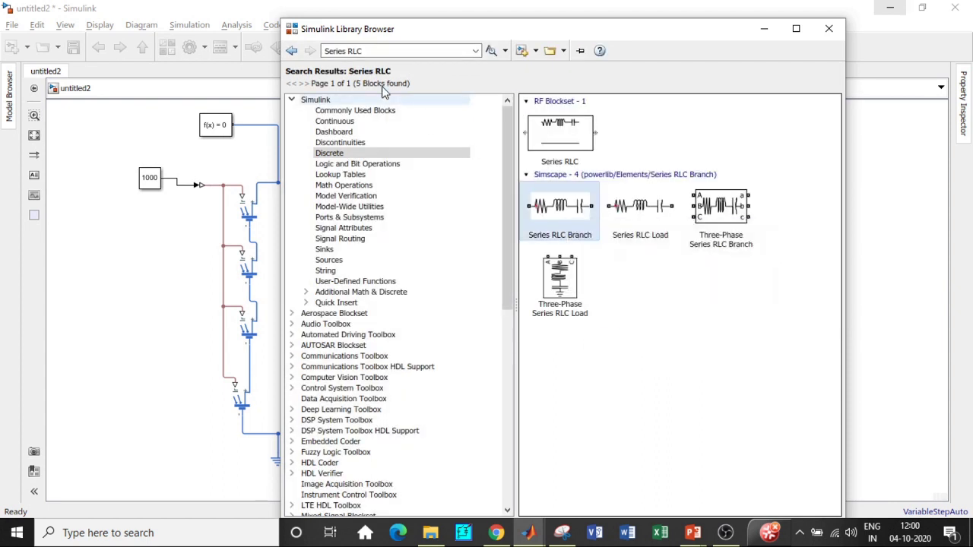
# Search the block library for "Mosfet" and add the powerlib Mosfet block to the model.
pyautogui.click(366, 50)
pyautogui.press('BackSpace')
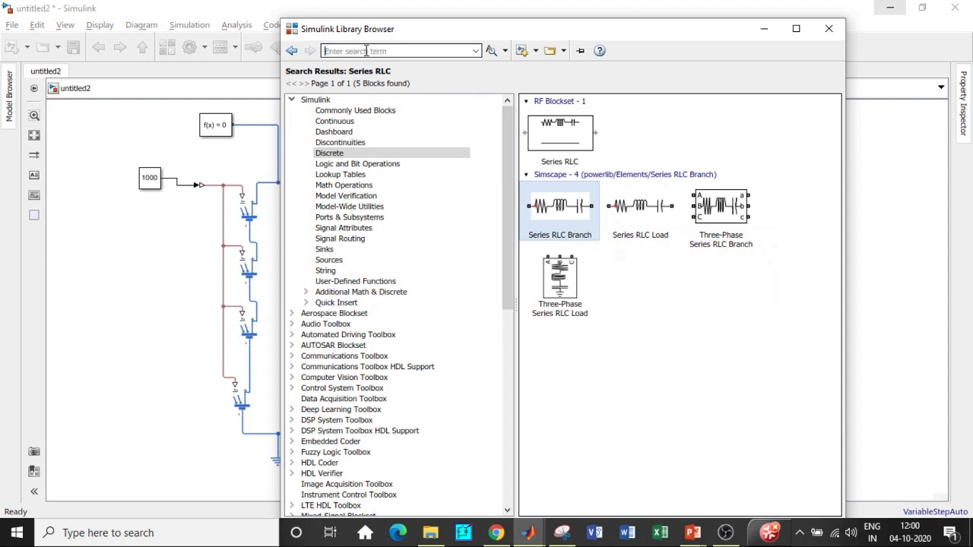
pyautogui.write('Mosfet')
pyautogui.press('Return')
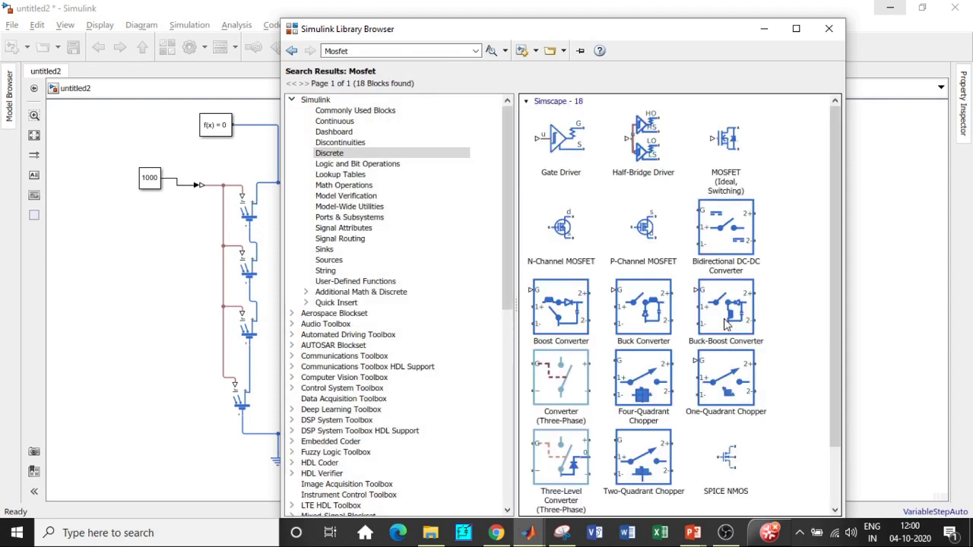
pyautogui.scroll(-2, 725, 323)
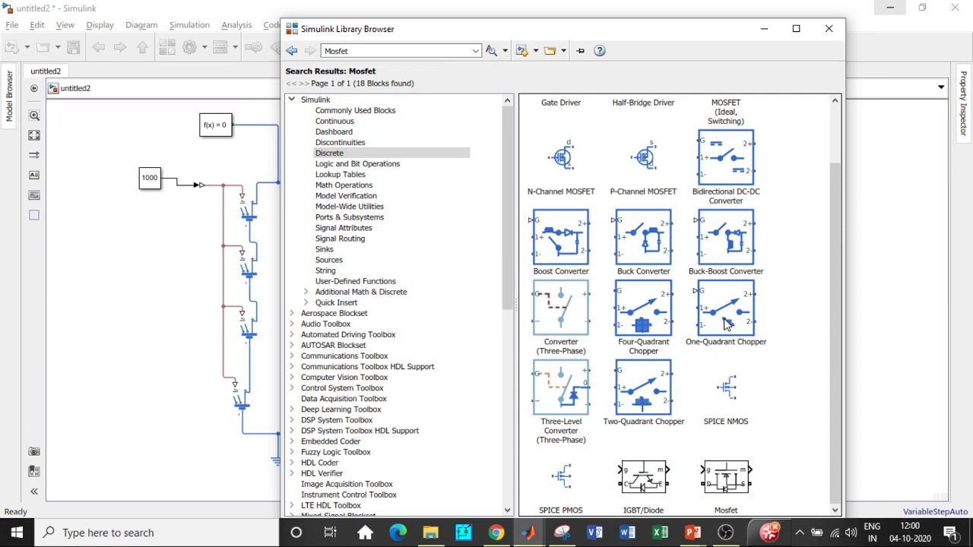
pyautogui.click(730, 477)
pyautogui.rightClick(730, 477)
pyautogui.click(735, 481)
# Search the block library for "diode" and add the powerlib Power Electronics Diode block to the model.
pyautogui.doubleClick(353, 51)
pyautogui.write('diode')
pyautogui.press('Return')
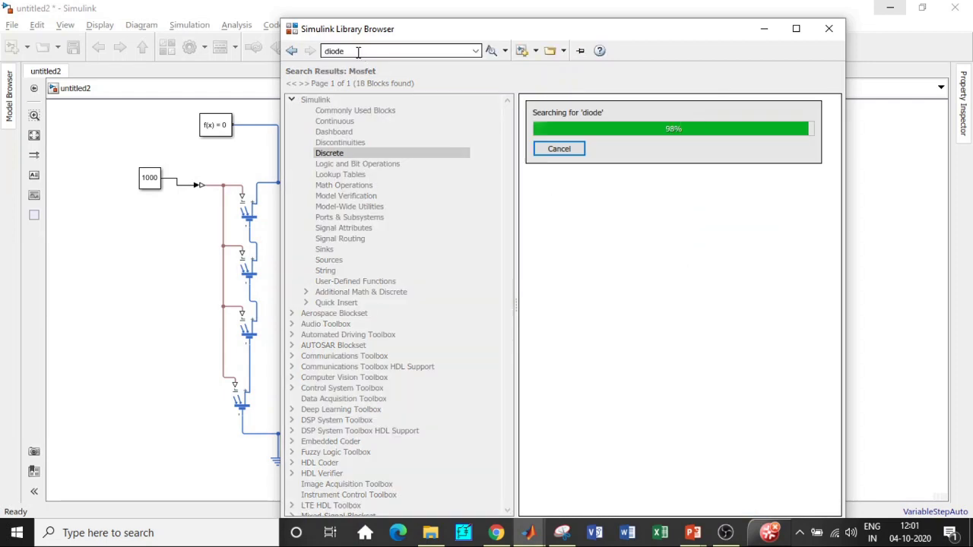
pyautogui.scroll(-5, 676, 376)
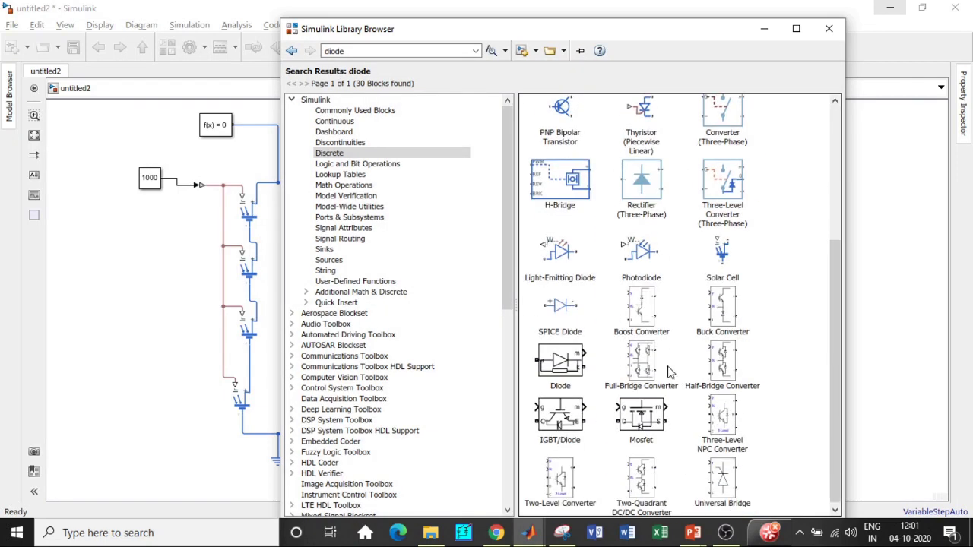
pyautogui.click(571, 365)
pyautogui.rightClick(571, 365)
pyautogui.click(482, 225)
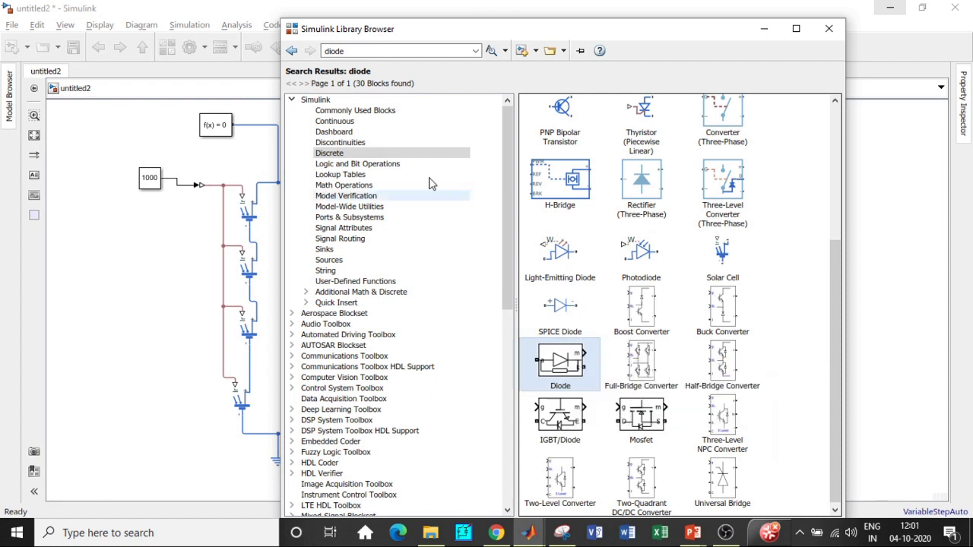
pyautogui.press('Return')
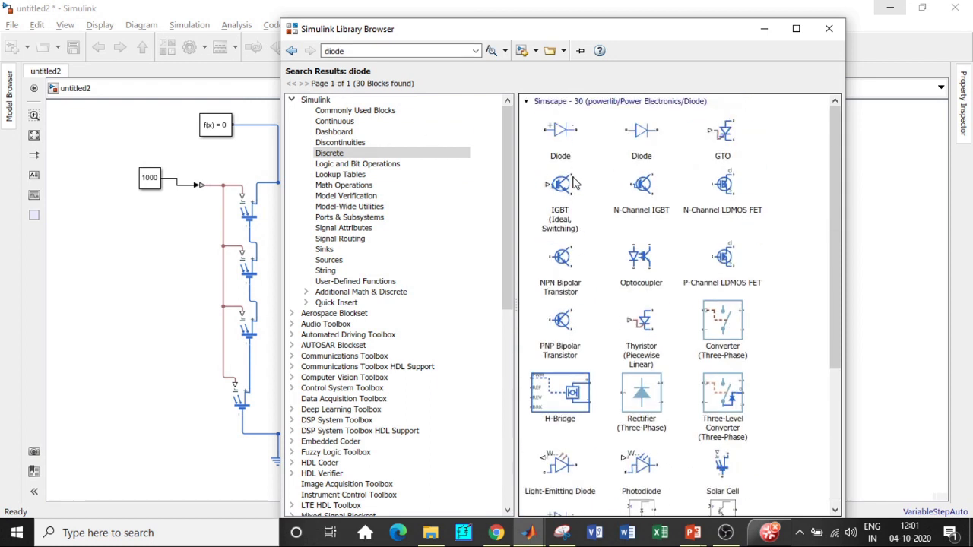
# Search the block library for "Voltage measurement" and add the Voltage Measurement block to the model.
pyautogui.doubleClick(352, 51)
pyautogui.press('BackSpace')
pyautogui.write('vol')
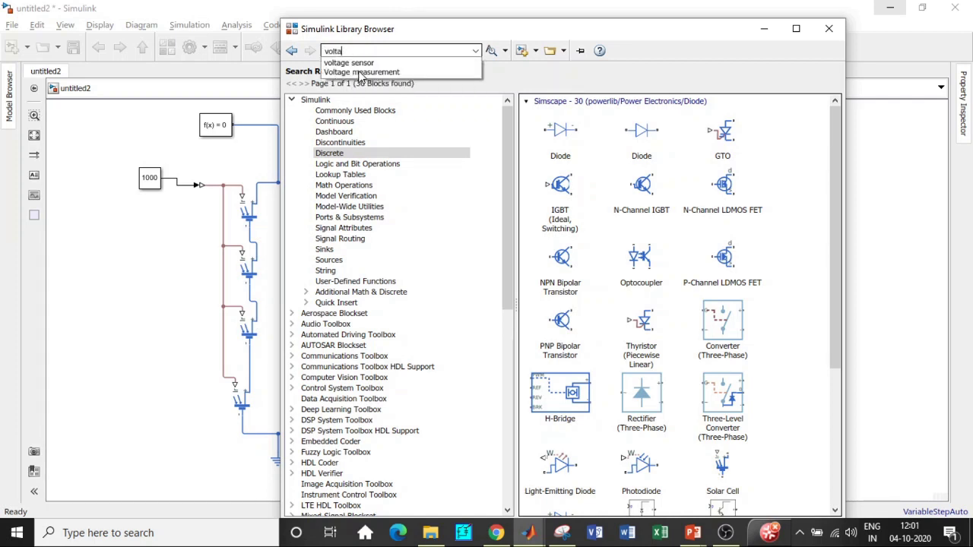
pyautogui.write('ta')
pyautogui.click(362, 73)
pyautogui.click(375, 51)
pyautogui.press('Return')
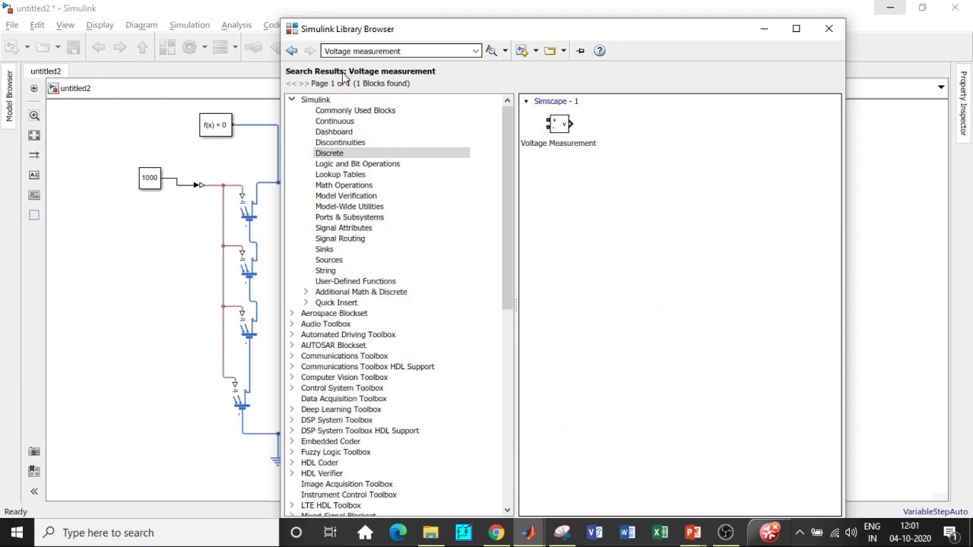
pyautogui.click(562, 133)
# Search the block library for "scope" and add the Simulink Scope block to the model.
pyautogui.click(413, 51)
pyautogui.press('BackSpace')
pyautogui.write('sc')
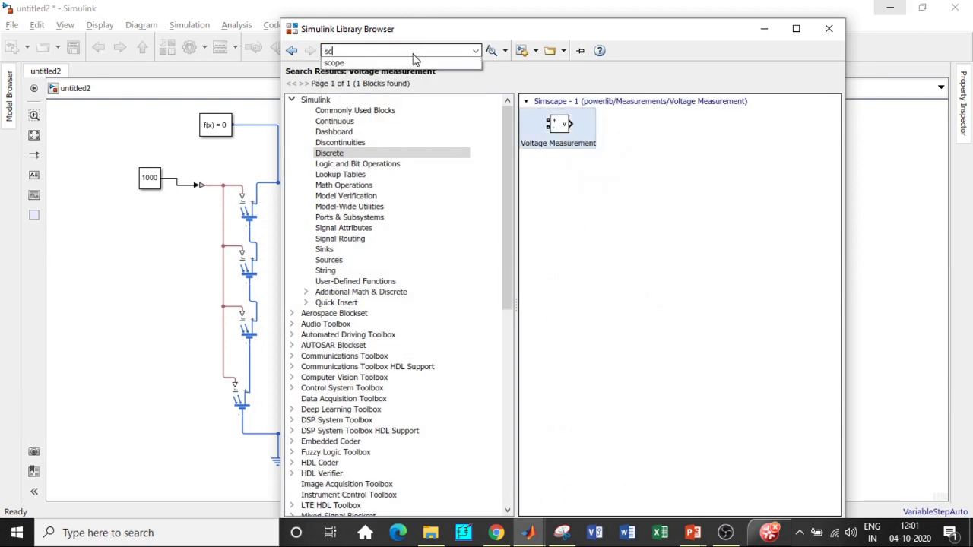
pyautogui.write('ope')
pyautogui.click(358, 63)
pyautogui.press('Return')
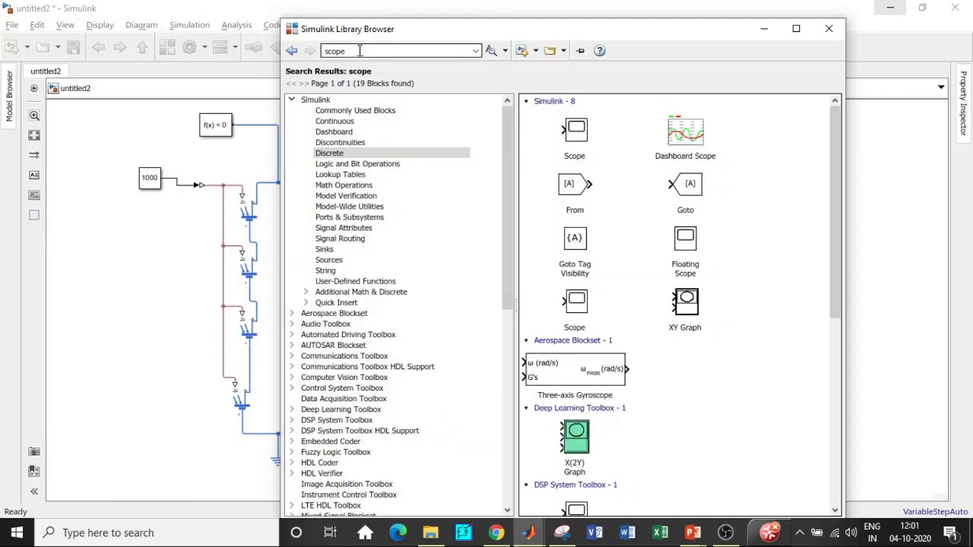
pyautogui.click(566, 131)
pyautogui.rightClick(566, 131)
pyautogui.click(582, 132)
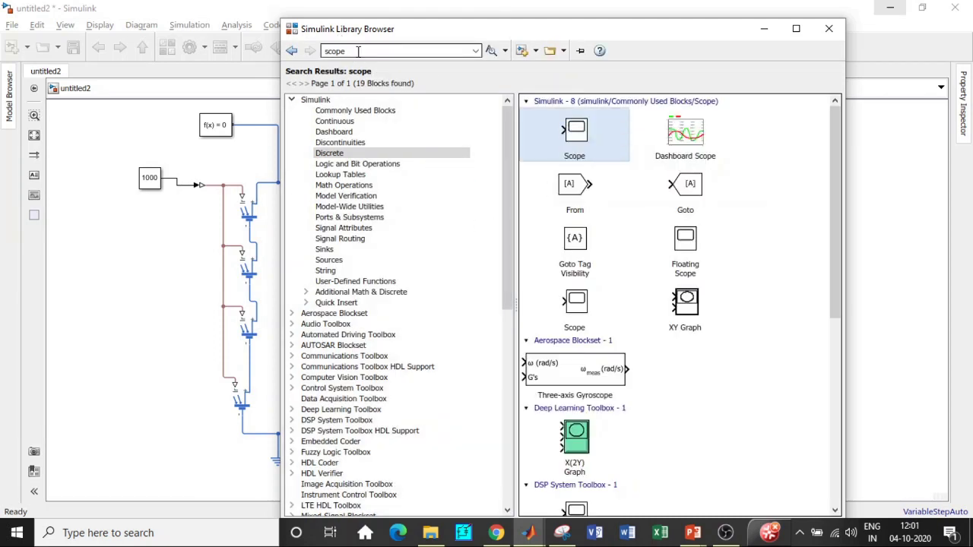
# Return to the model, spread the stacked new blocks apart in the empty area beside the solar circuit, and rotate the Mosfet to vertical.
pyautogui.click(766, 38)
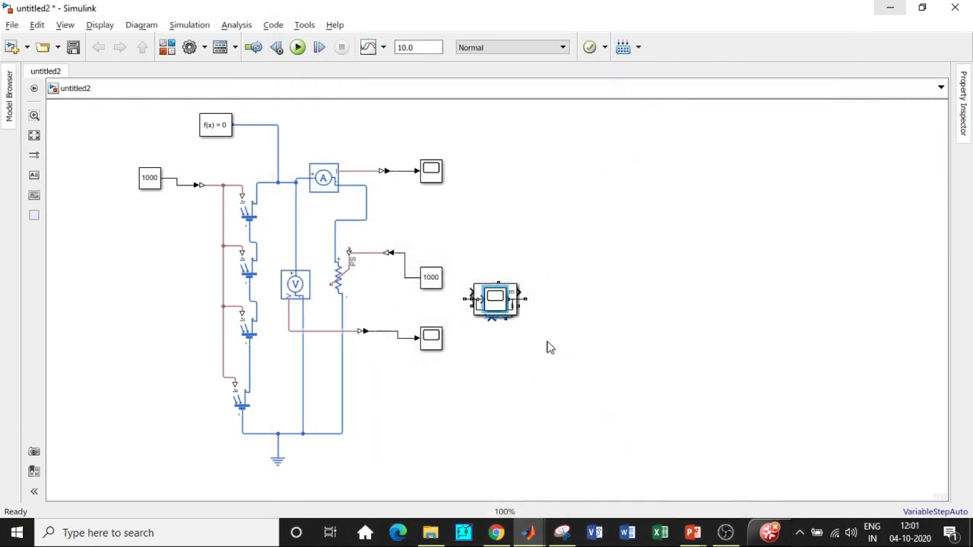
pyautogui.moveTo(509, 302); pyautogui.dragTo(586, 204)
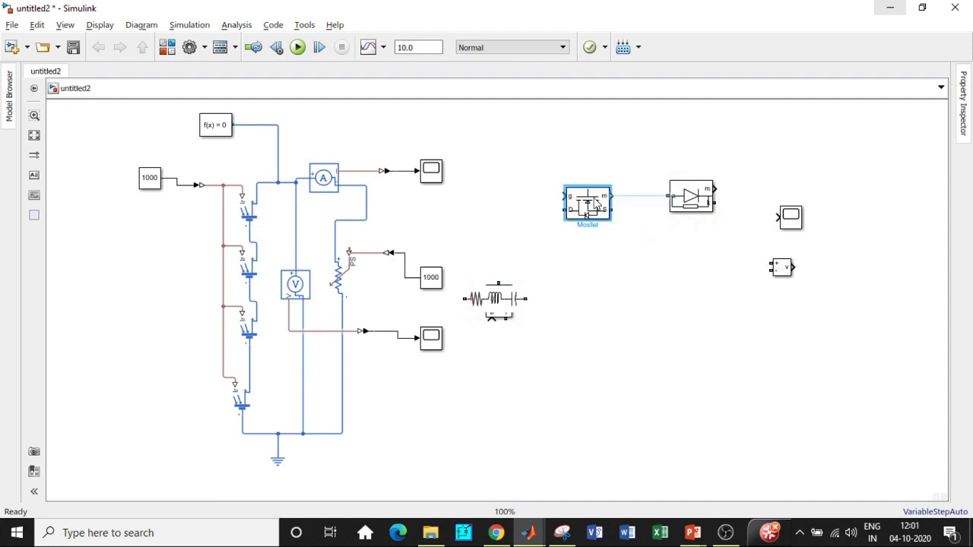
pyautogui.moveTo(497, 300)
pyautogui.mouseDown()
pyautogui.moveTo(507, 242)
pyautogui.moveTo(540, 189)
pyautogui.moveTo(485, 299)
pyautogui.mouseUp()
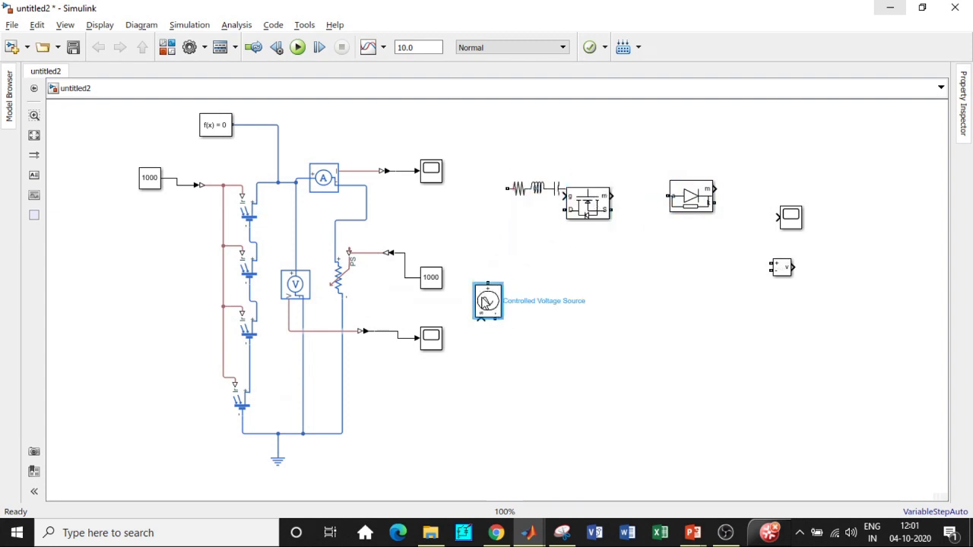
pyautogui.moveTo(594, 206); pyautogui.dragTo(600, 232)
pyautogui.hotkey('ctrl', 'r')
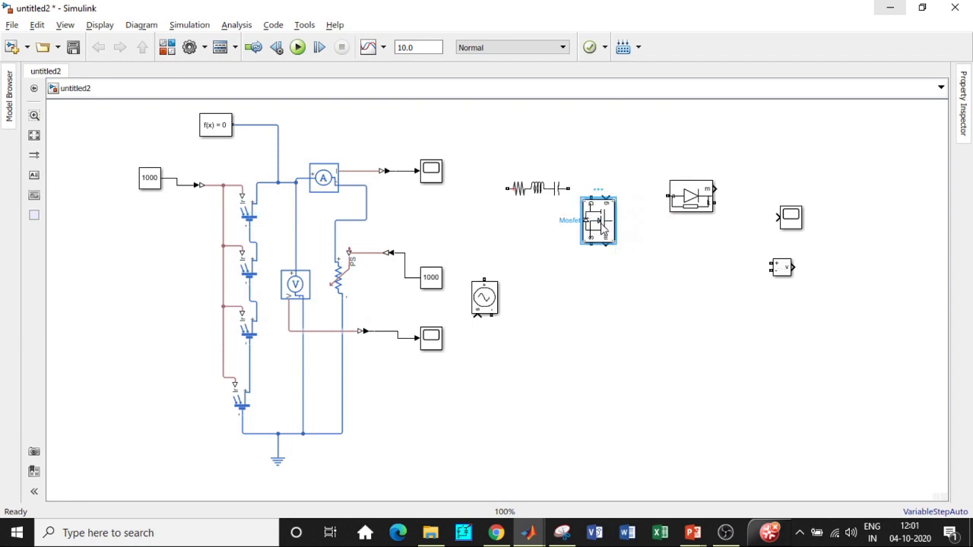
# Turn off the measurement port in the Mosfet's block parameters.
pyautogui.doubleClick(603, 226)
pyautogui.scroll(-5, 915, 180)
pyautogui.click(636, 330)
pyautogui.click(723, 387)
# Turn off the measurement port in the Diode's block parameters.
pyautogui.click(688, 199)
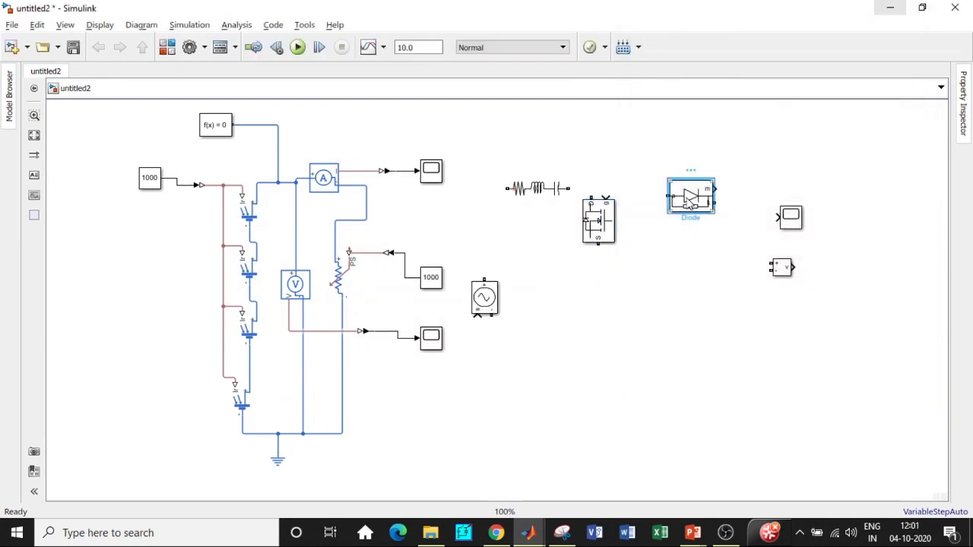
pyautogui.doubleClick(688, 200)
pyautogui.click(370, 317)
pyautogui.click(456, 376)
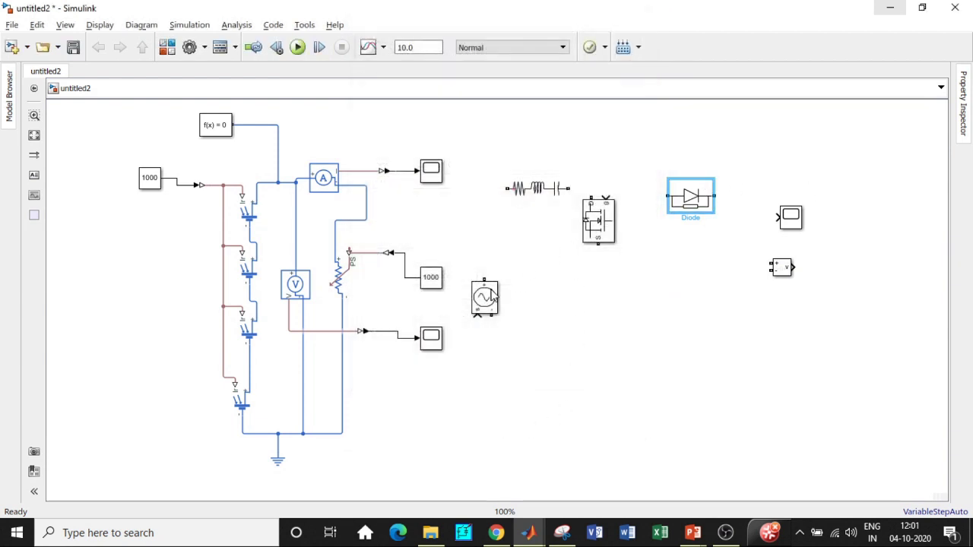
# Connect the Controlled Voltage Source's signal input to the line feeding the Voltage Sensor's Scope.
pyautogui.moveTo(476, 315)
pyautogui.mouseDown()
pyautogui.moveTo(397, 352)
pyautogui.moveTo(388, 332)
pyautogui.mouseUp()
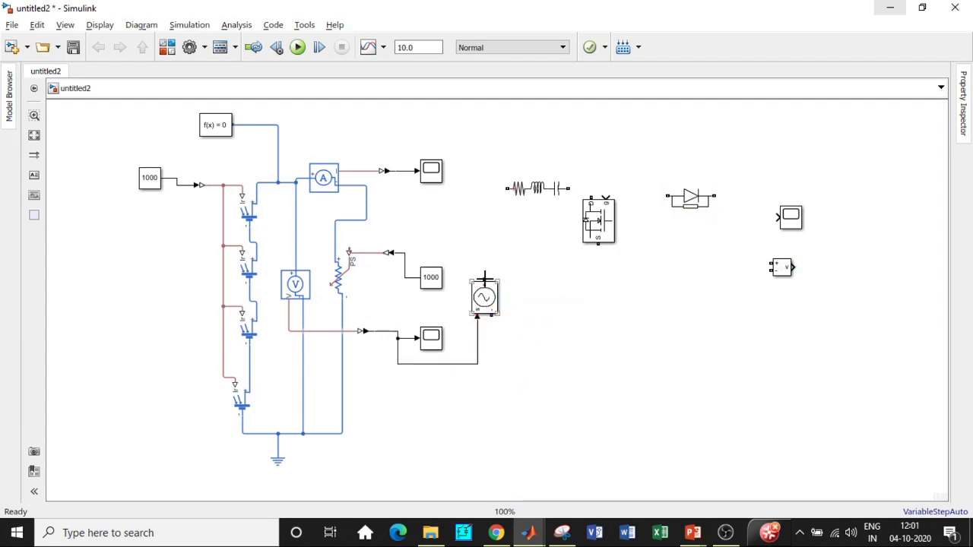
# Move the Series RLC Branch down, change its branch type to L, and set the inductance to 100e-6 H.
pyautogui.moveTo(536, 187); pyautogui.dragTo(532, 220)
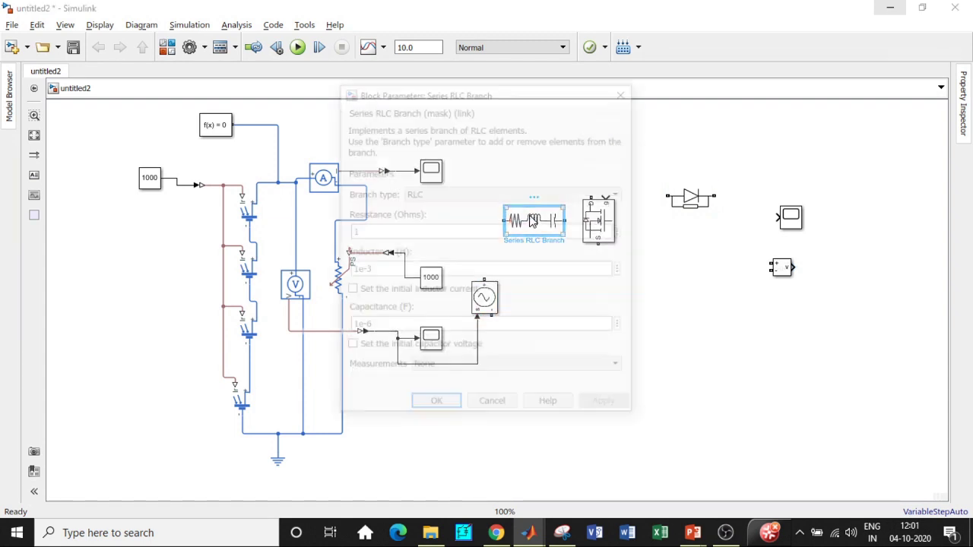
pyautogui.doubleClick(532, 220)
pyautogui.click(705, 149)
pyautogui.click(644, 171)
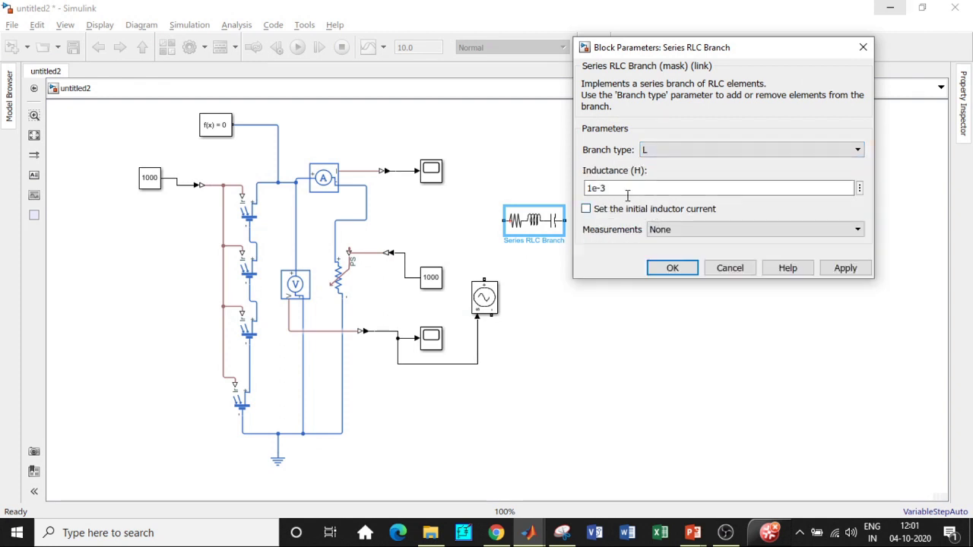
pyautogui.doubleClick(590, 189)
pyautogui.click(596, 188)
pyautogui.write('00')
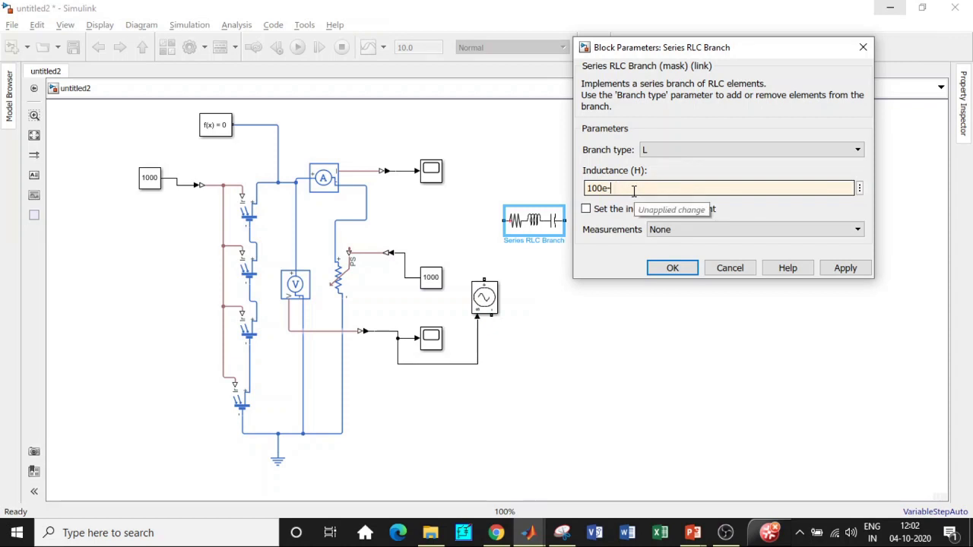
pyautogui.click(671, 267)
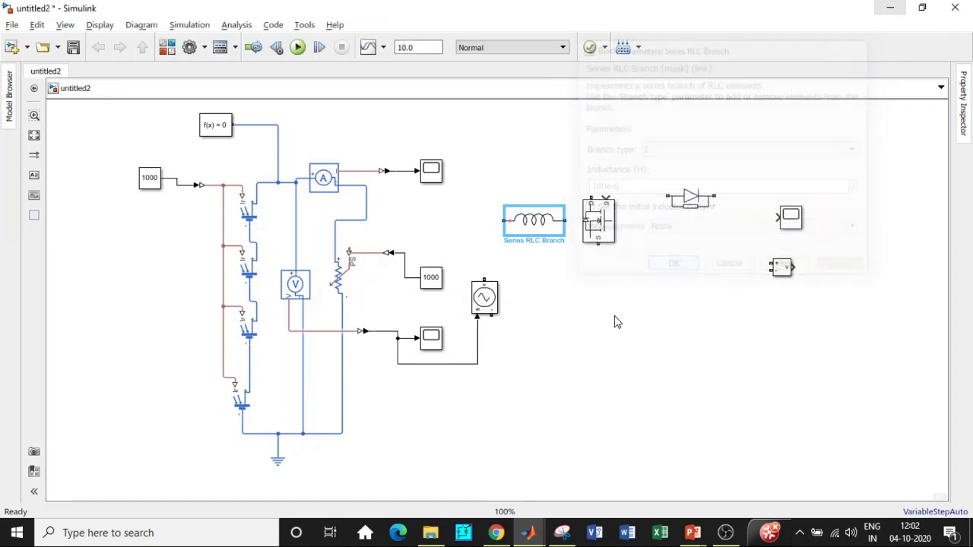
# Wire the controlled source, inductor and Mosfet into a loop, and connect the Diode's input to the inductor–Mosfet junction.
pyautogui.moveTo(604, 236); pyautogui.dragTo(629, 281)
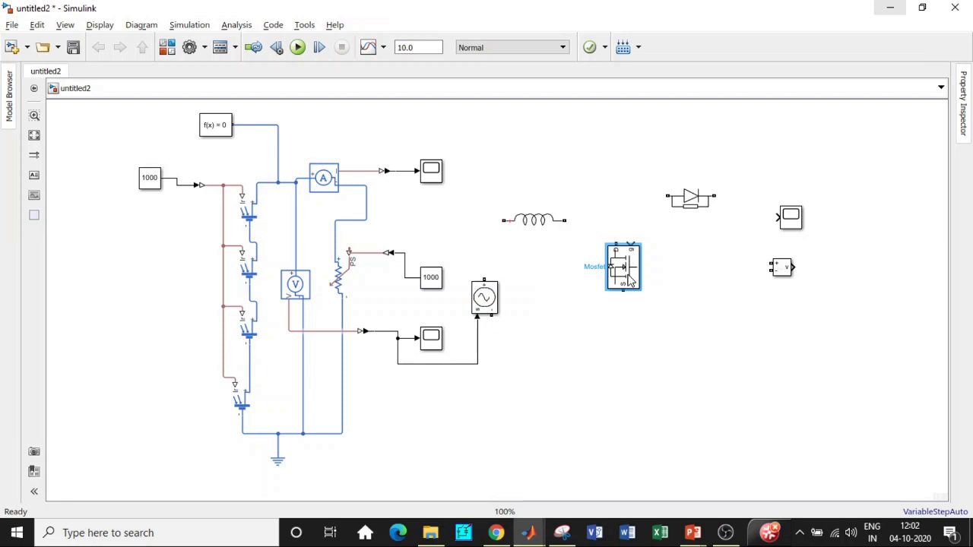
pyautogui.moveTo(484, 273)
pyautogui.mouseDown()
pyautogui.moveTo(481, 256)
pyautogui.moveTo(503, 220)
pyautogui.mouseUp()
pyautogui.moveTo(616, 241); pyautogui.dragTo(564, 220)
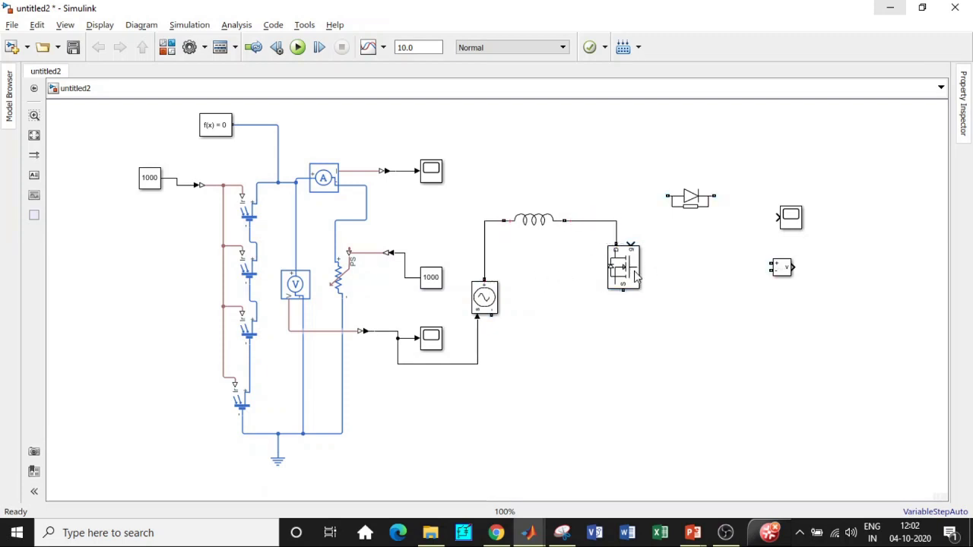
pyautogui.moveTo(623, 290); pyautogui.dragTo(491, 315)
pyautogui.moveTo(664, 193); pyautogui.dragTo(602, 221)
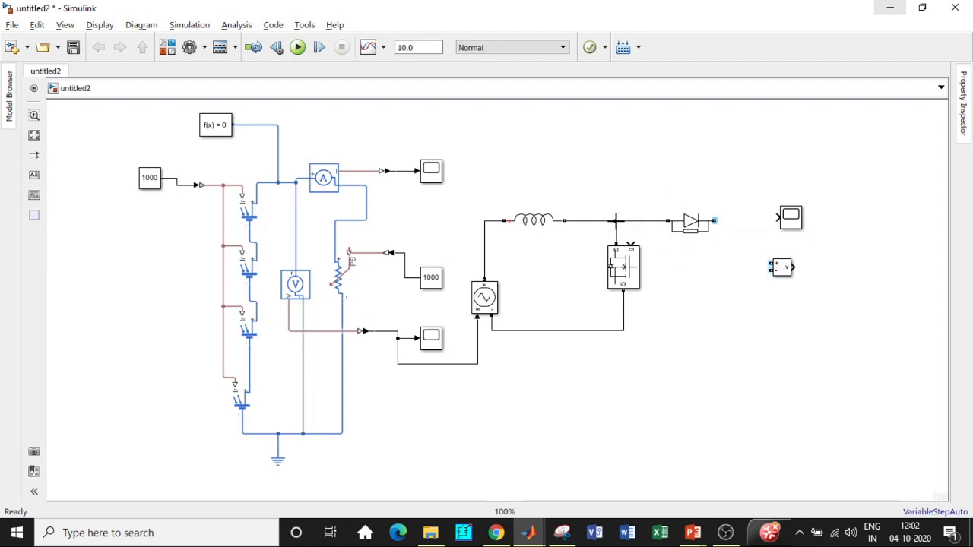
# Move the Voltage Measurement and its Scope farther out, and place a vertical copy of the inductor branch beyond the Diode.
pyautogui.moveTo(776, 267); pyautogui.dragTo(837, 257)
pyautogui.moveTo(790, 220); pyautogui.dragTo(807, 199)
pyautogui.click(544, 232)
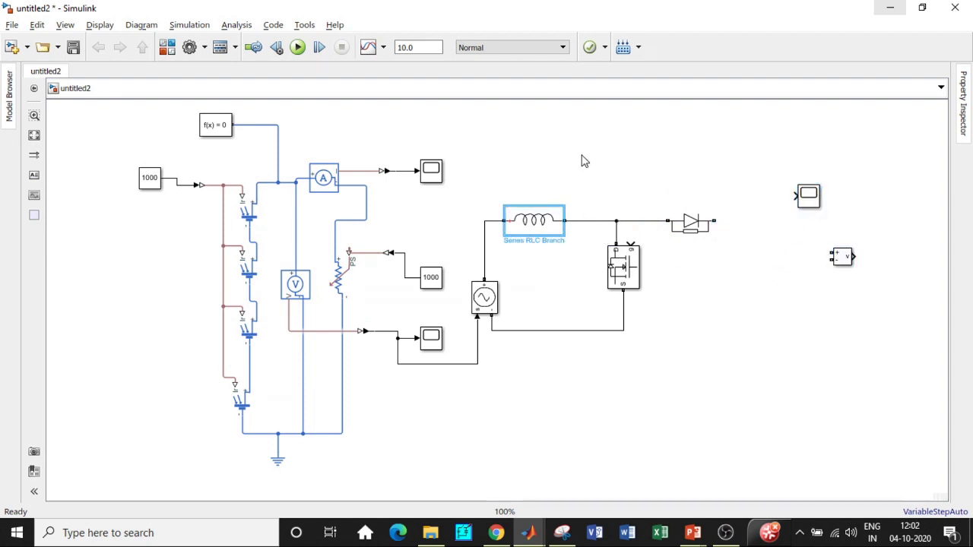
pyautogui.moveTo(533, 221); pyautogui.dragTo(747, 270)
pyautogui.hotkey('ctrl', 'r')
# Change the copied branch to type C with capacitance 1000e-6 F, and connect it between the Diode's output and the return line.
pyautogui.doubleClick(747, 270)
pyautogui.click(590, 252)
pyautogui.click(539, 297)
pyautogui.doubleClick(438, 289)
pyautogui.click(438, 290)
pyautogui.write('000e-6')
pyautogui.click(518, 368)
pyautogui.moveTo(738, 229); pyautogui.dragTo(747, 234)
pyautogui.moveTo(747, 304); pyautogui.dragTo(623, 331)
# Place a copy of the capacitor branch beside it, change the copy's type to R, and set its resistance to 100 ohms.
pyautogui.click(748, 273)
pyautogui.moveTo(753, 276); pyautogui.dragTo(791, 267)
pyautogui.doubleClick(787, 266)
pyautogui.click(591, 244)
pyautogui.click(565, 270)
pyautogui.click(488, 281)
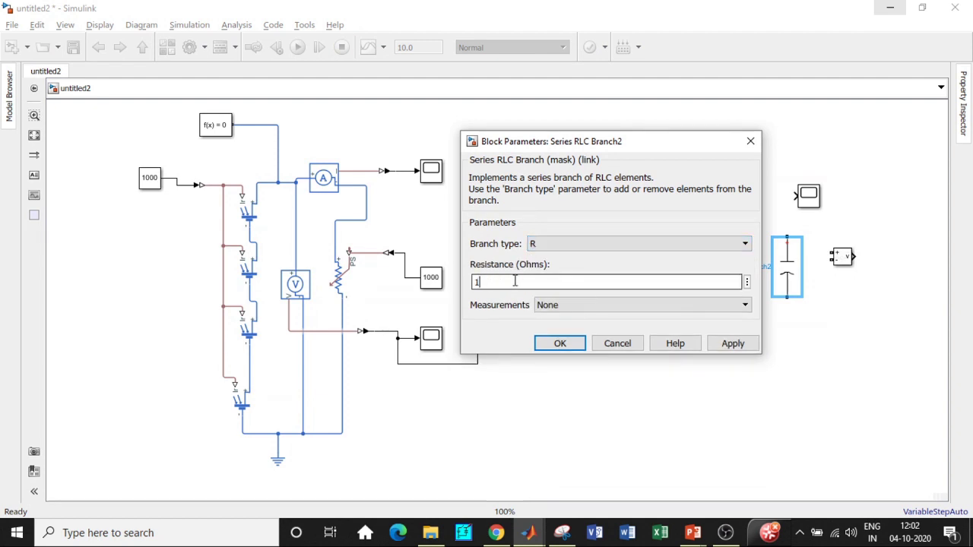
pyautogui.write('00')
pyautogui.click(560, 343)
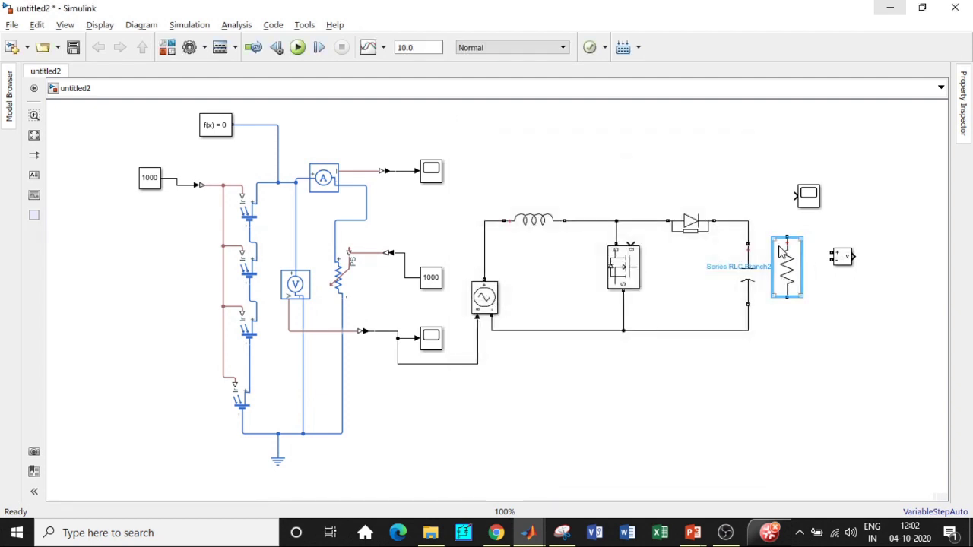
# Wire the resistor in parallel with the capacitor, and connect the Voltage Measurement across it with its output feeding the Scope.
pyautogui.moveTo(783, 238); pyautogui.dragTo(747, 223)
pyautogui.moveTo(787, 297); pyautogui.dragTo(749, 330)
pyautogui.moveTo(836, 259); pyautogui.dragTo(876, 219)
pyautogui.moveTo(819, 206); pyautogui.dragTo(912, 285)
pyautogui.moveTo(871, 212); pyautogui.dragTo(786, 227)
pyautogui.moveTo(842, 277); pyautogui.dragTo(786, 330)
pyautogui.moveTo(870, 277); pyautogui.dragTo(888, 274)
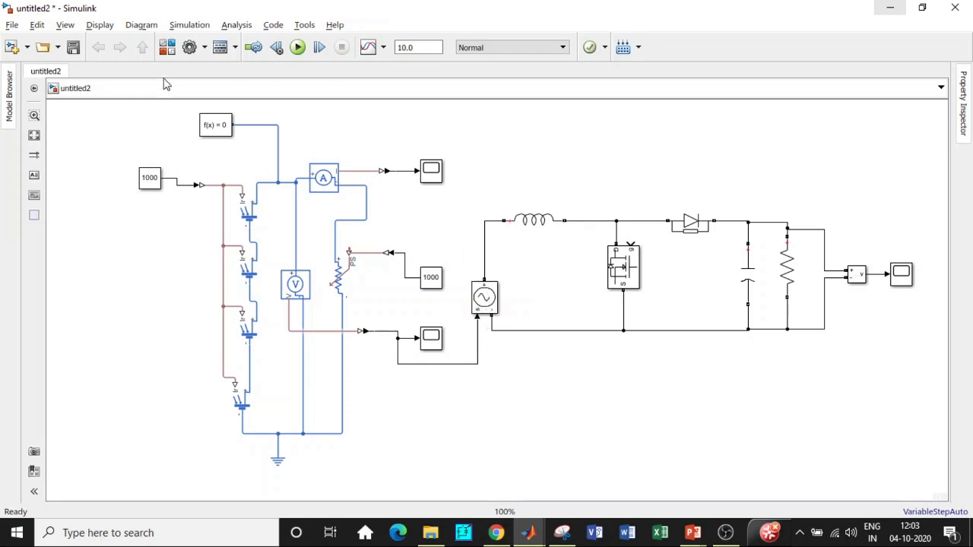
# Search the Simulink library for "matlab function" and add the MATLAB Function block to the model.
pyautogui.click(167, 47)
pyautogui.click(353, 49)
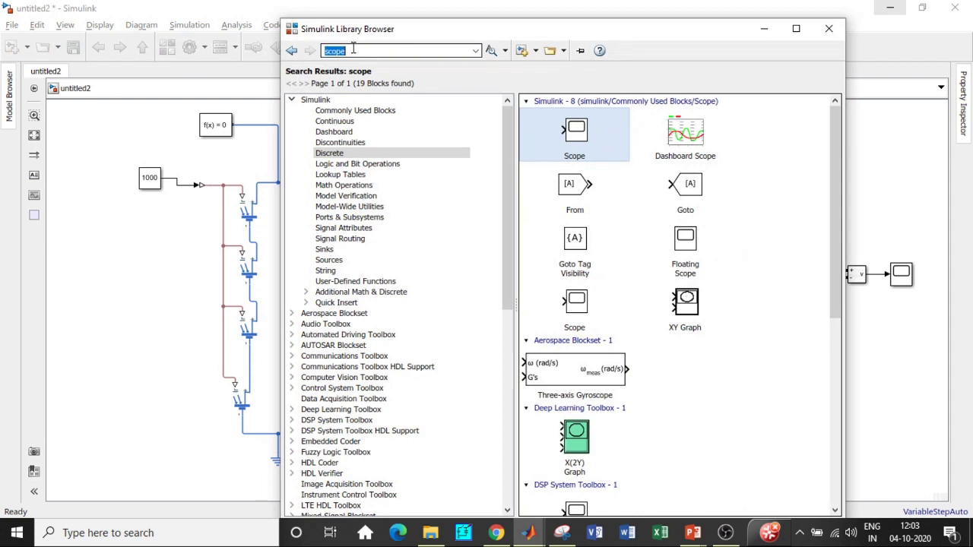
pyautogui.press('BackSpace')
pyautogui.write('fc')
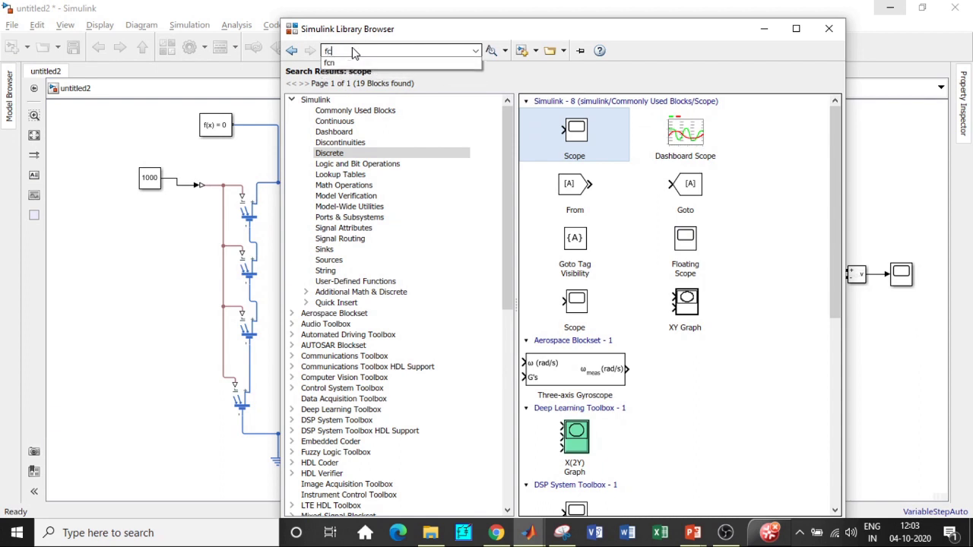
pyautogui.click(354, 62)
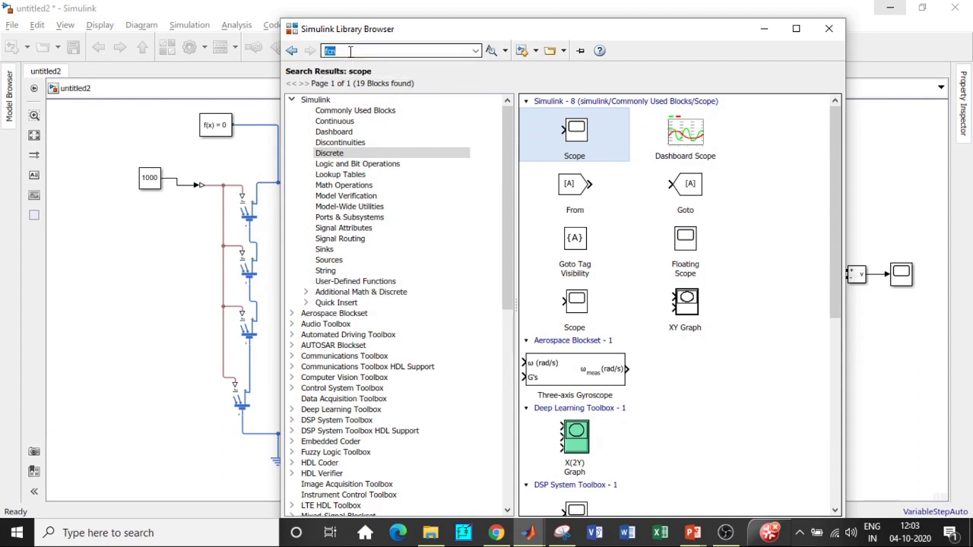
pyautogui.press('BackSpace')
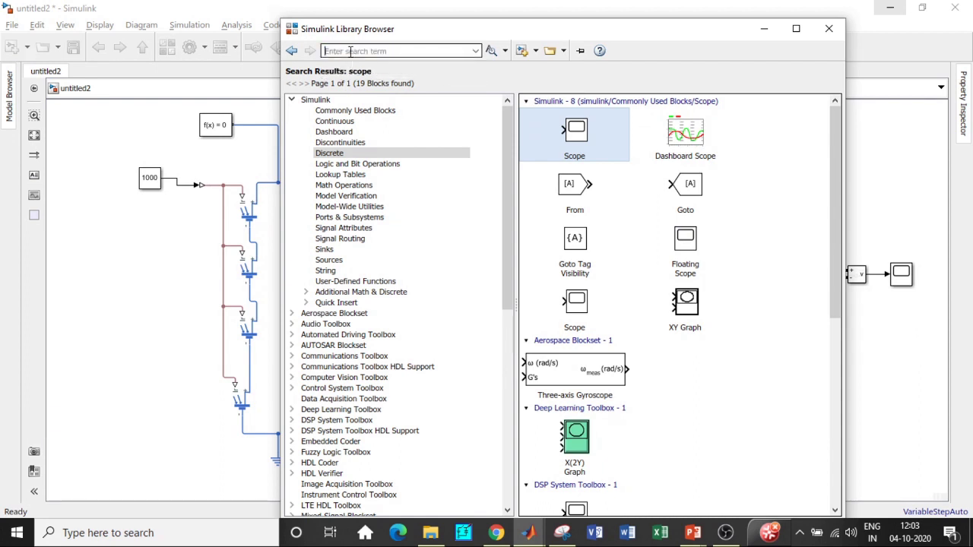
pyautogui.write('mat')
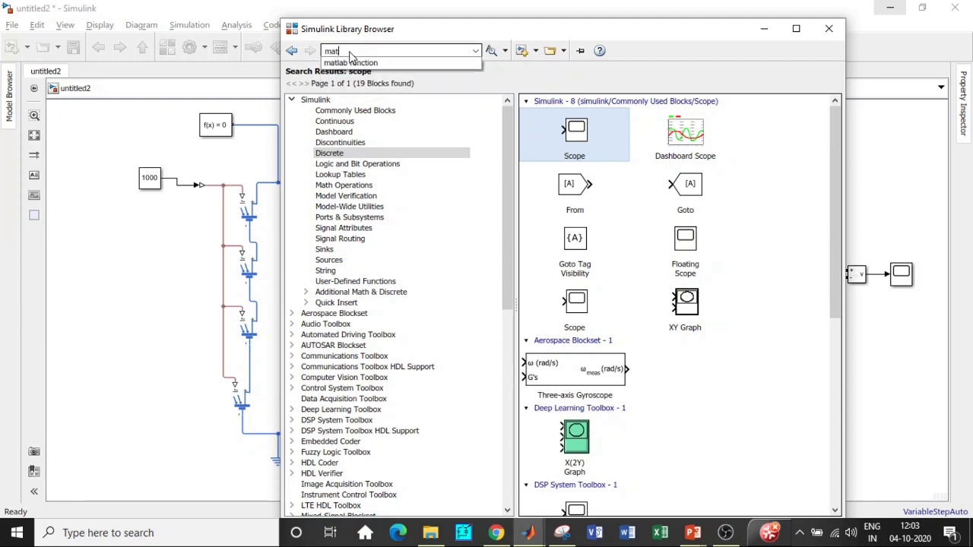
pyautogui.click(354, 64)
pyautogui.press('Return')
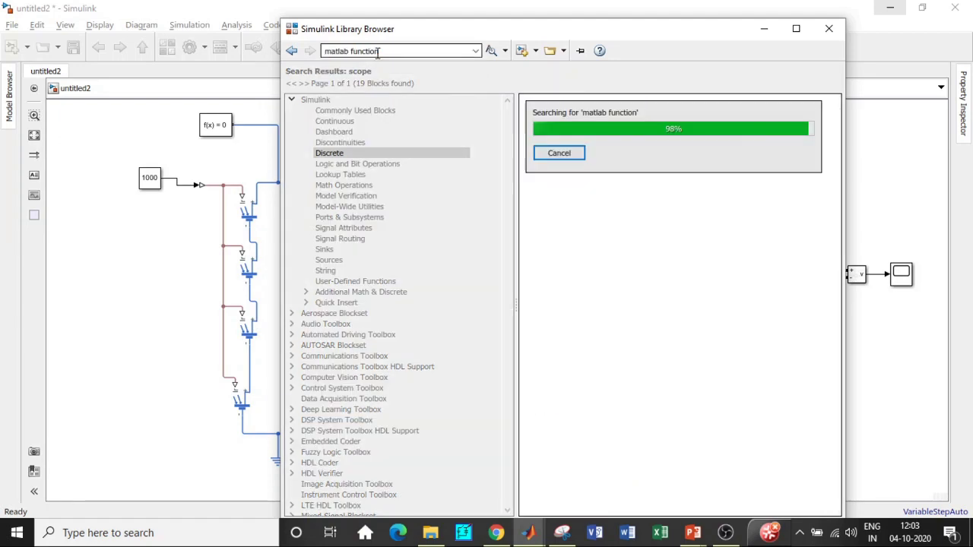
pyautogui.click(732, 135)
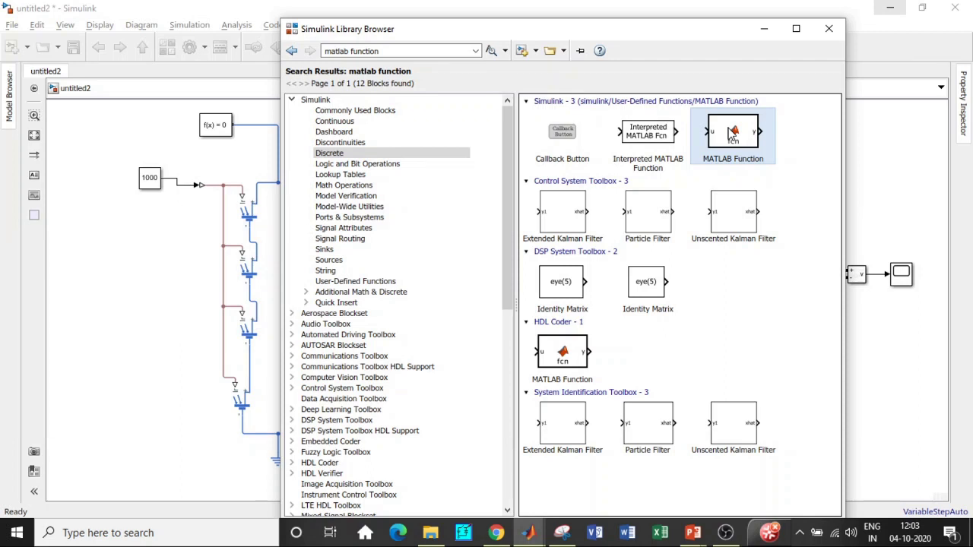
pyautogui.rightClick(732, 134)
pyautogui.press('Escape')
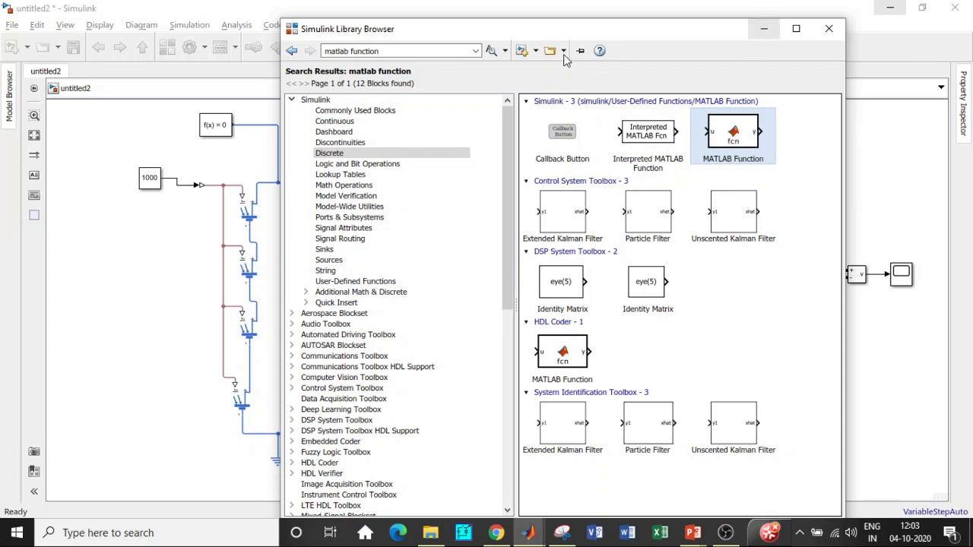
# Find the Unit Delay block in the Simulink Discrete library and add it to the model.
pyautogui.click(374, 49)
pyautogui.write('u')
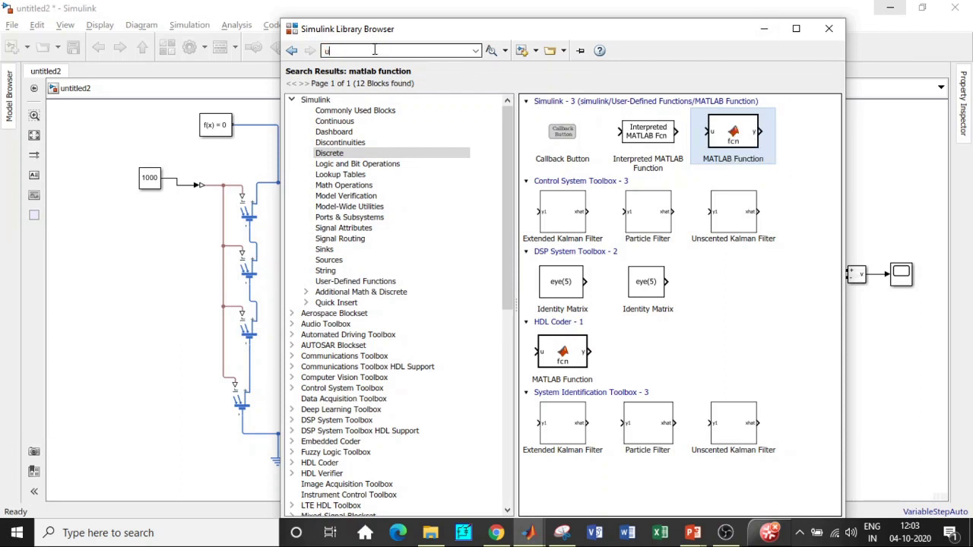
pyautogui.click(333, 153)
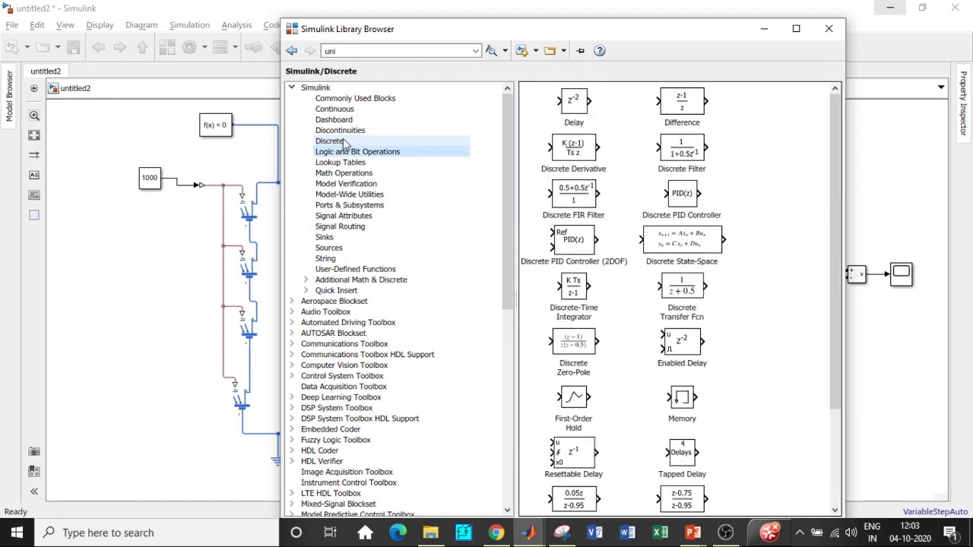
pyautogui.click(340, 152)
pyautogui.click(335, 141)
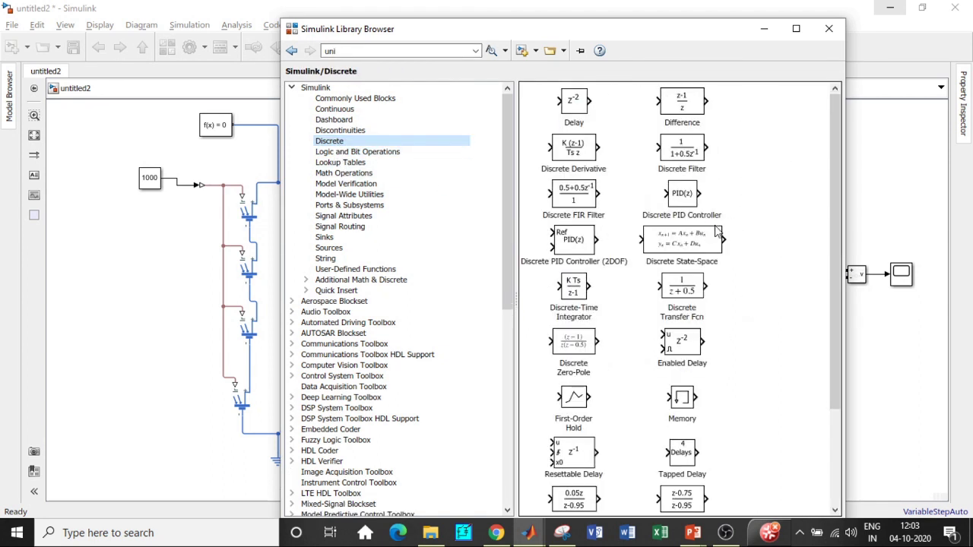
pyautogui.moveTo(832, 183); pyautogui.dragTo(836, 287)
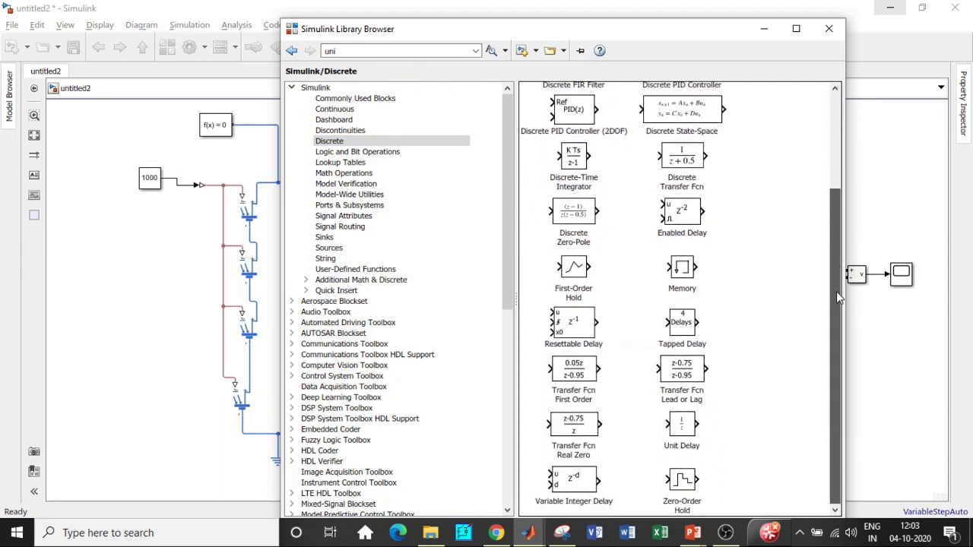
pyautogui.click(683, 428)
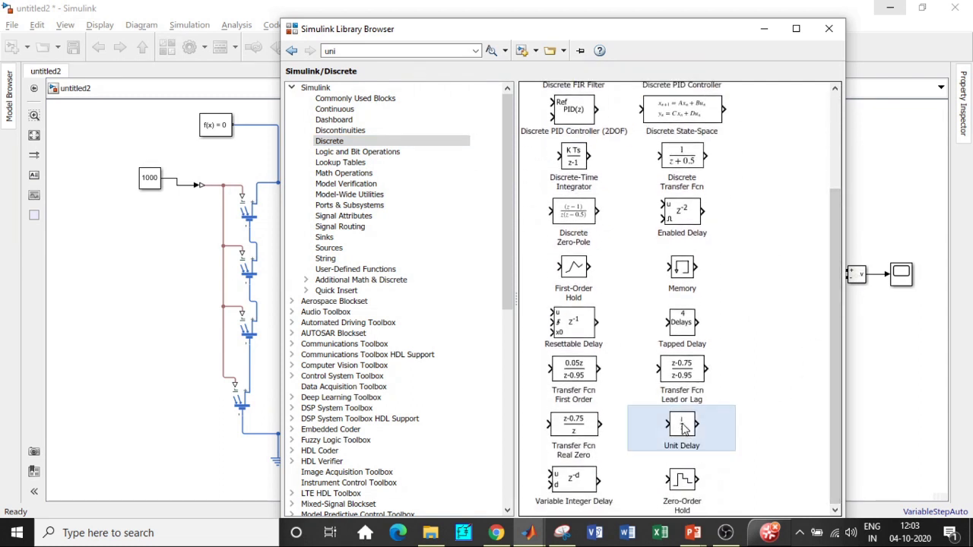
pyautogui.rightClick(683, 429)
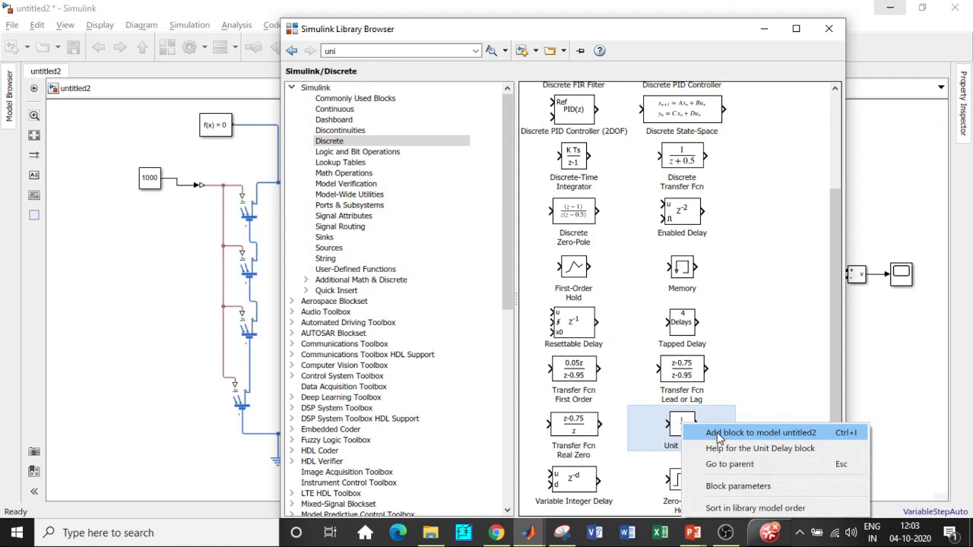
pyautogui.click(719, 434)
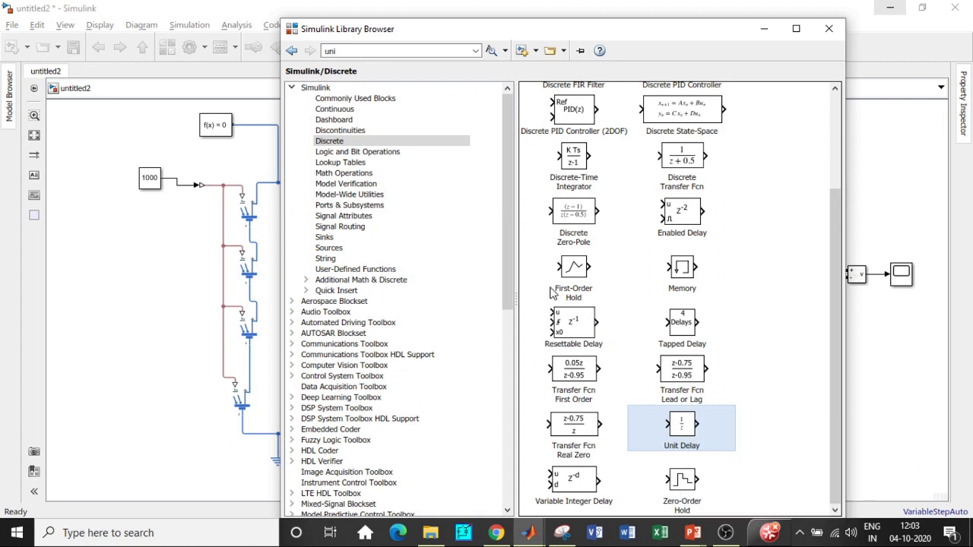
# Search the library for "repeating sequence" and add the Repeating Sequence block to the model.
pyautogui.click(351, 51)
pyautogui.write('re')
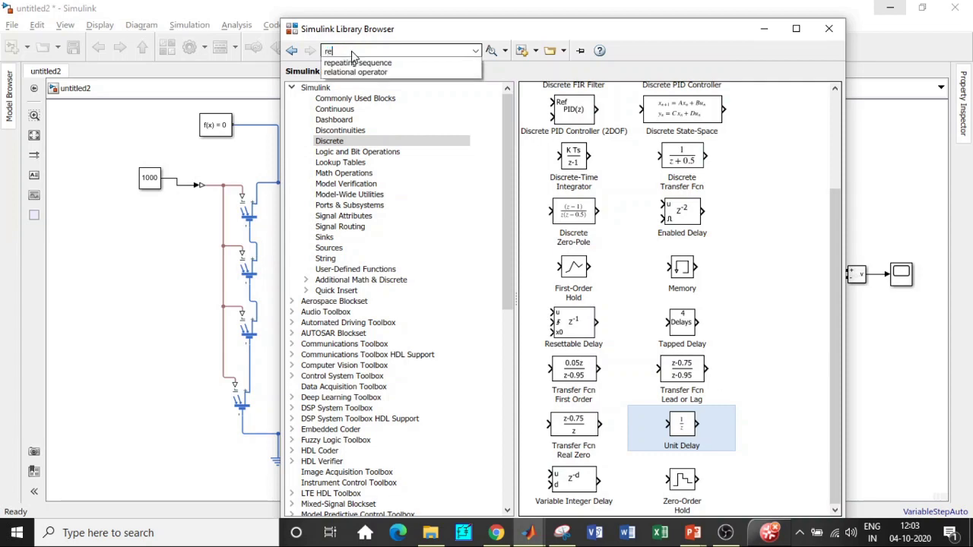
pyautogui.click(363, 63)
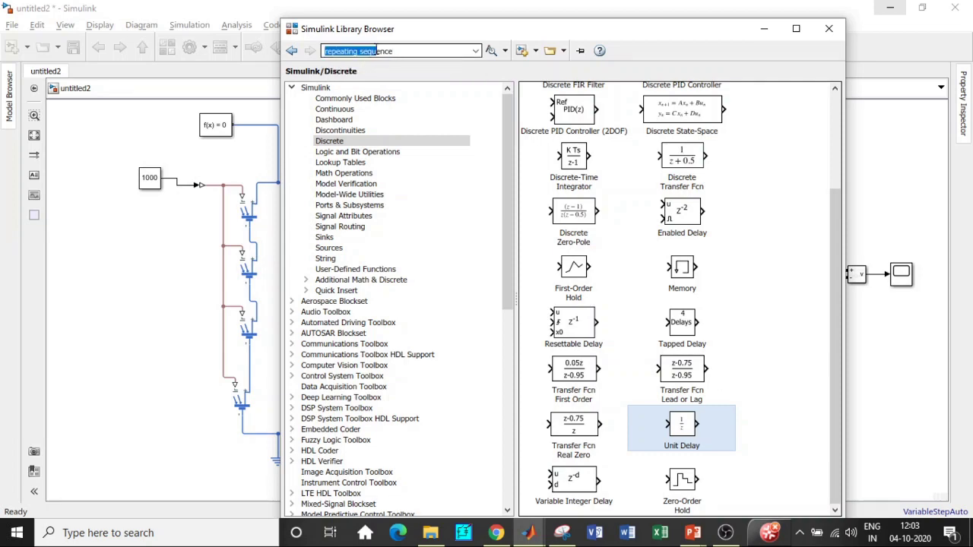
pyautogui.press('Return')
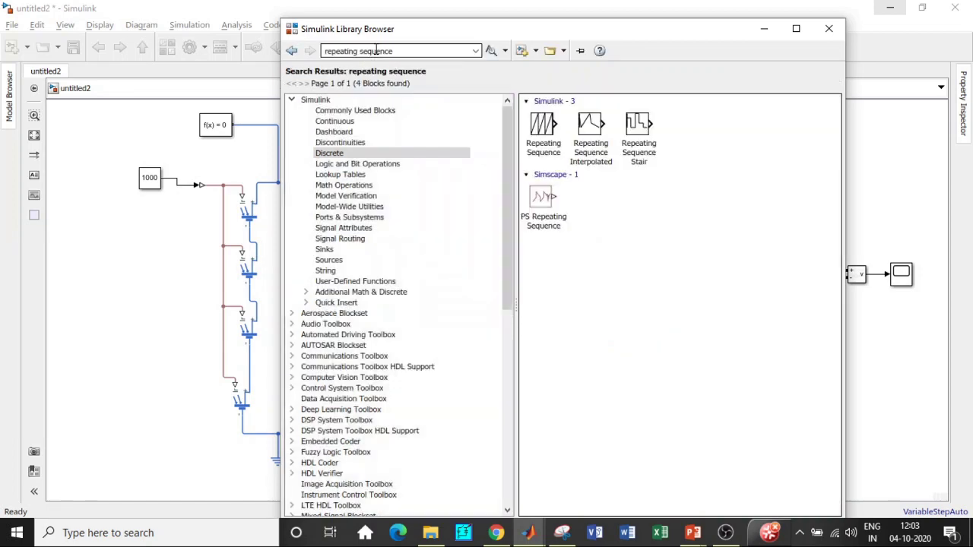
pyautogui.rightClick(553, 133)
# Search the library for "relational operator" and add the Relational Operator block to the model.
pyautogui.click(417, 51)
pyautogui.click(417, 51)
pyautogui.press('BackSpace')
pyautogui.write('re')
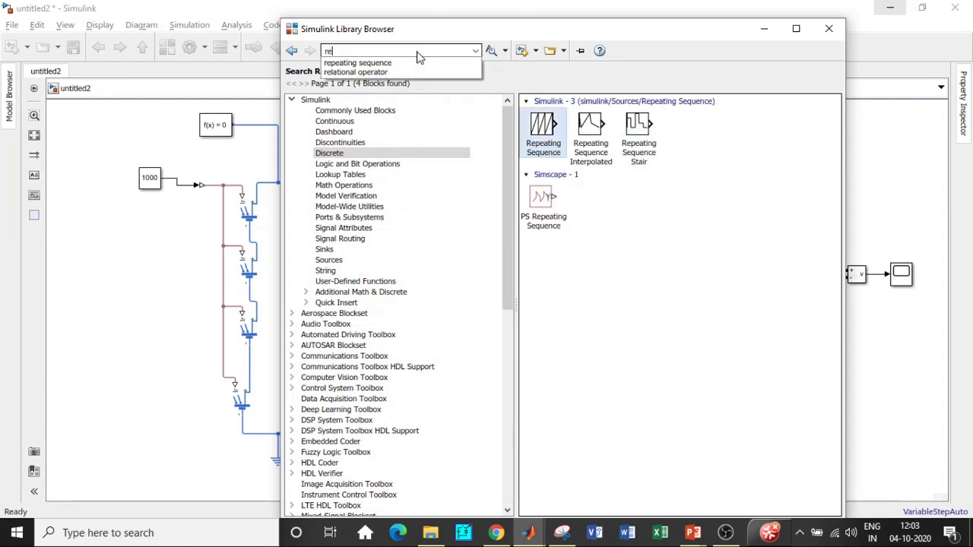
pyautogui.write('la')
pyautogui.click(392, 63)
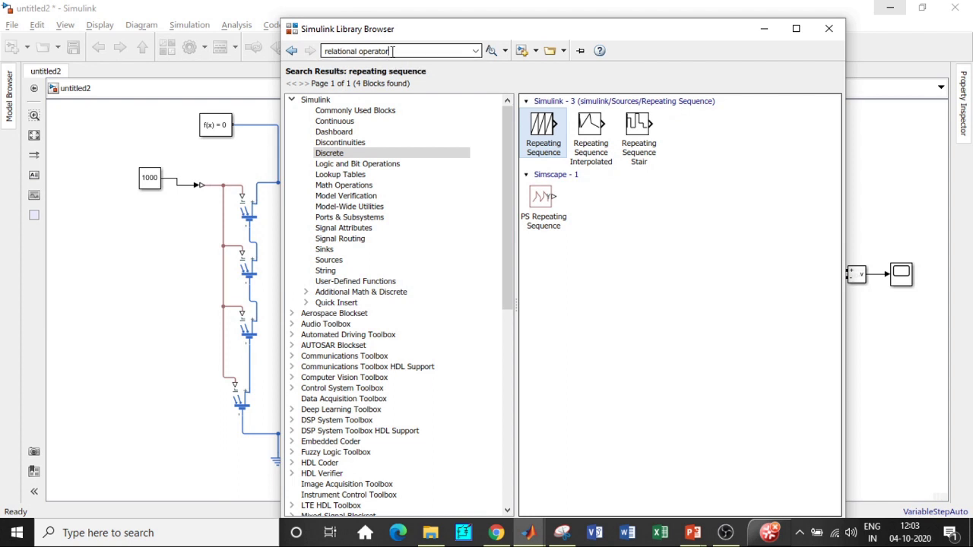
pyautogui.press('Return')
pyautogui.rightClick(549, 133)
# Search the library for "product", add the Product block to the model, and return to the model window.
pyautogui.click(409, 51)
pyautogui.click(409, 51)
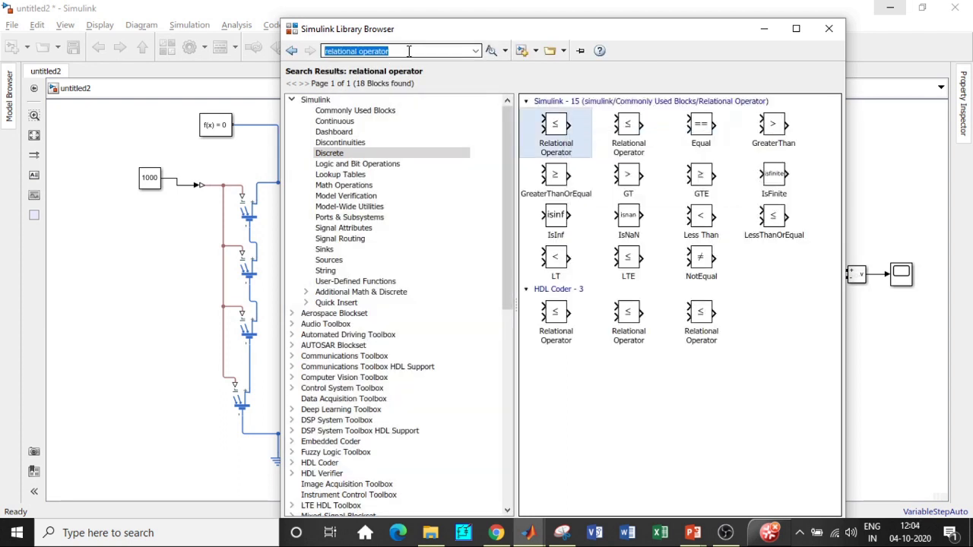
pyautogui.write('product')
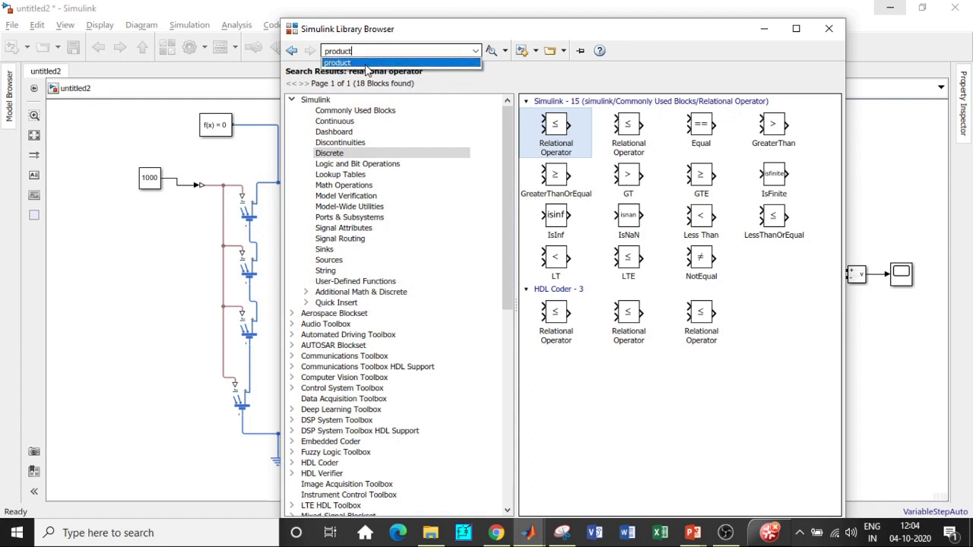
pyautogui.doubleClick(372, 50)
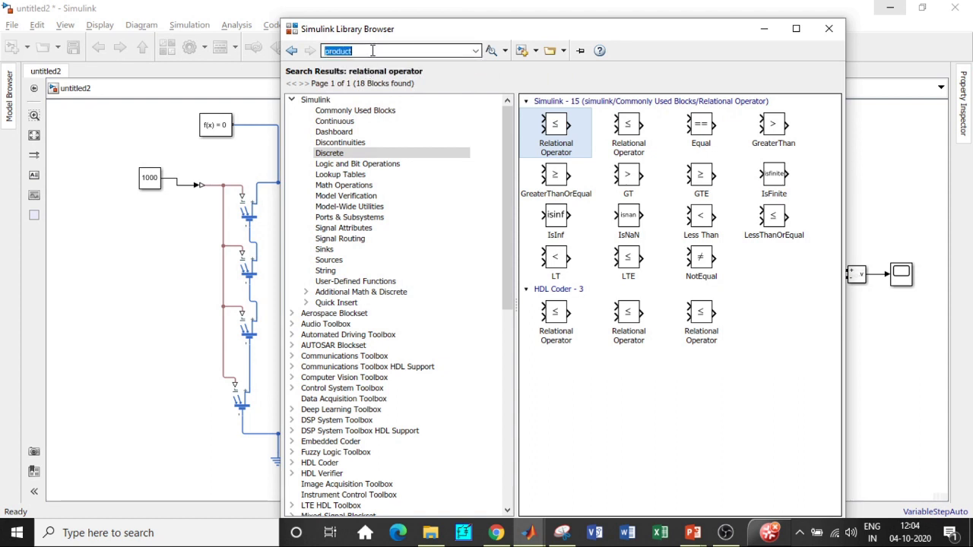
pyautogui.press('Return')
pyautogui.rightClick(589, 127)
pyautogui.click(653, 132)
pyautogui.click(763, 31)
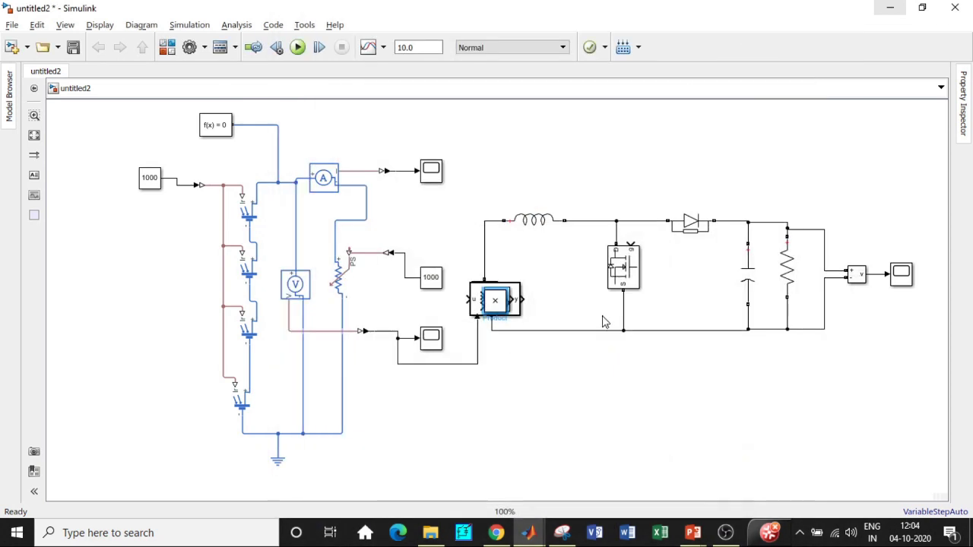
# Spread the stacked control blocks out below the boost converter, enlarge the MATLAB Function block, and place the Product block beside its inputs.
pyautogui.moveTo(502, 311); pyautogui.dragTo(689, 354)
pyautogui.moveTo(634, 389); pyautogui.dragTo(686, 408)
pyautogui.moveTo(505, 304); pyautogui.dragTo(642, 465)
pyautogui.moveTo(495, 307); pyautogui.dragTo(544, 479)
pyautogui.scroll(-1, 947, 321)
pyautogui.moveTo(514, 417); pyautogui.dragTo(499, 401)
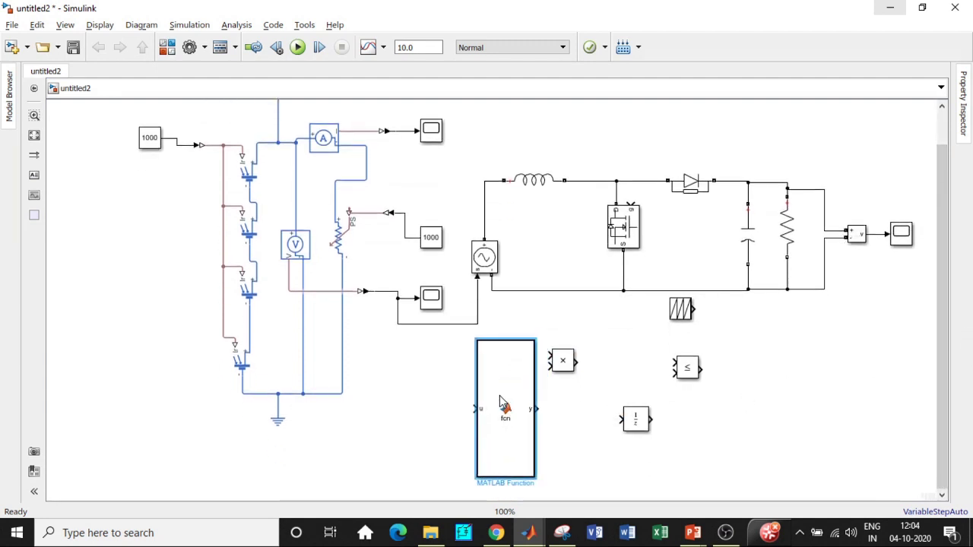
pyautogui.moveTo(564, 362); pyautogui.dragTo(399, 362)
# Replace the MATLAB Function code with the MPPTPO(P,p,V,v,d) perturb-and-observe routine using d=0.58 and 0.05 steps, run the model, and return to the diagram.
pyautogui.click(503, 401)
pyautogui.doubleClick(503, 401)
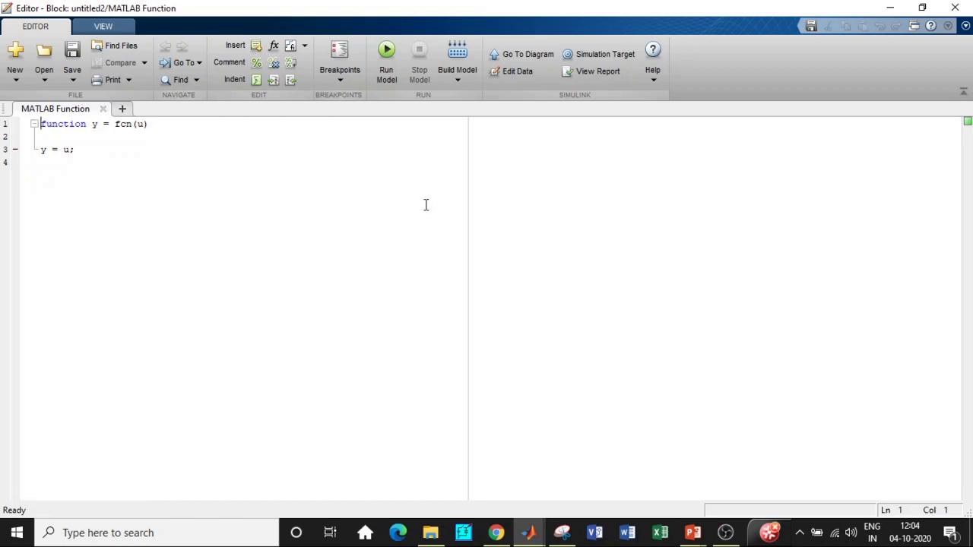
pyautogui.hotkey('ctrl', 'a')
pyautogui.write('function D = MPPTPO(P,p,V,v,d) dp=P-p; dv=V-v; d=0.58;  if(dp>0)         if(dv<0)             D=d+0.05;         else             D=d-0.05;         end else         if(dv<0)             D=d-0.05;         else             D=d+0.05;         end end')
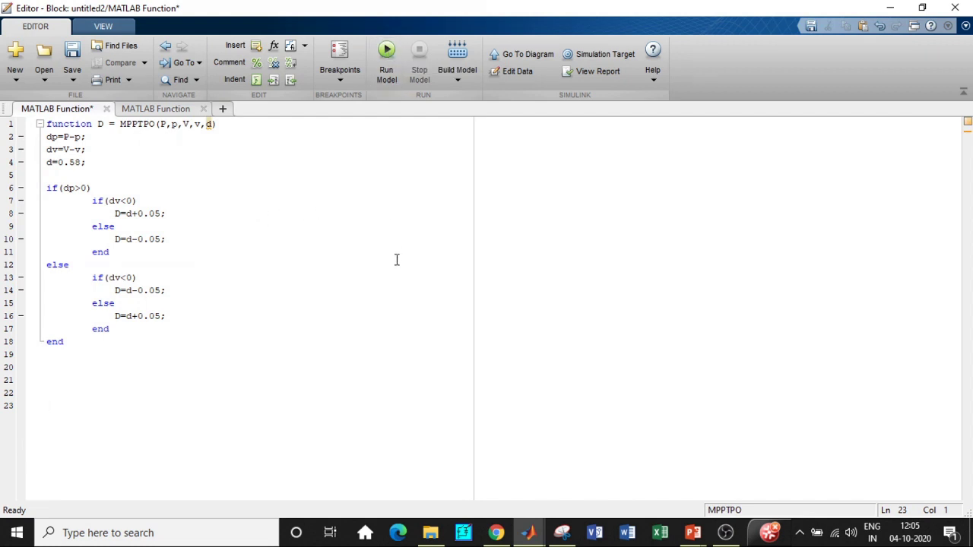
pyautogui.hotkey('ctrl', 't')
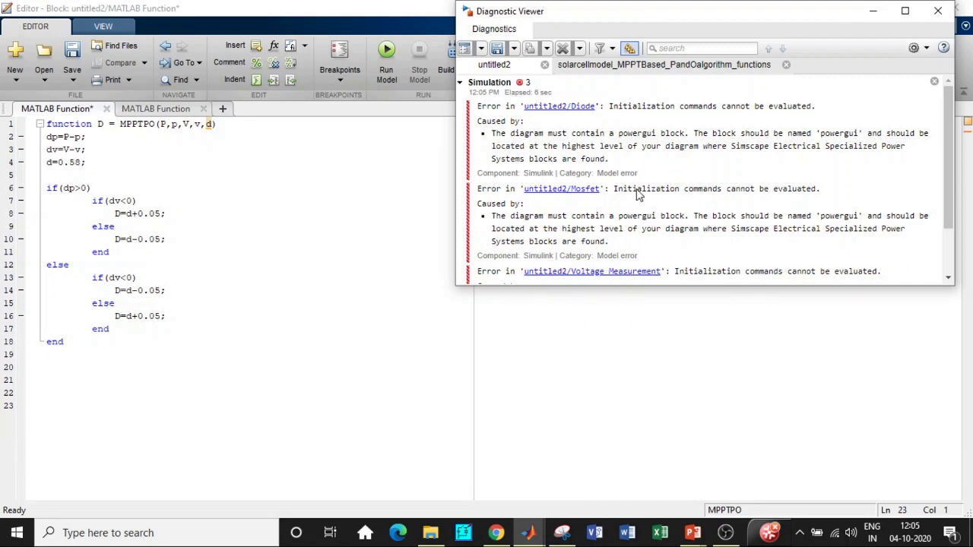
pyautogui.click(940, 14)
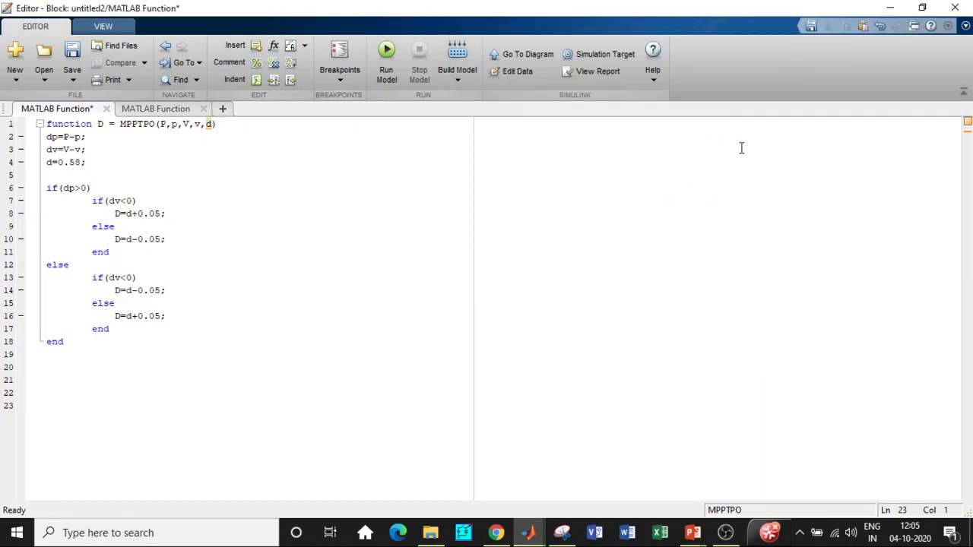
pyautogui.click(954, 8)
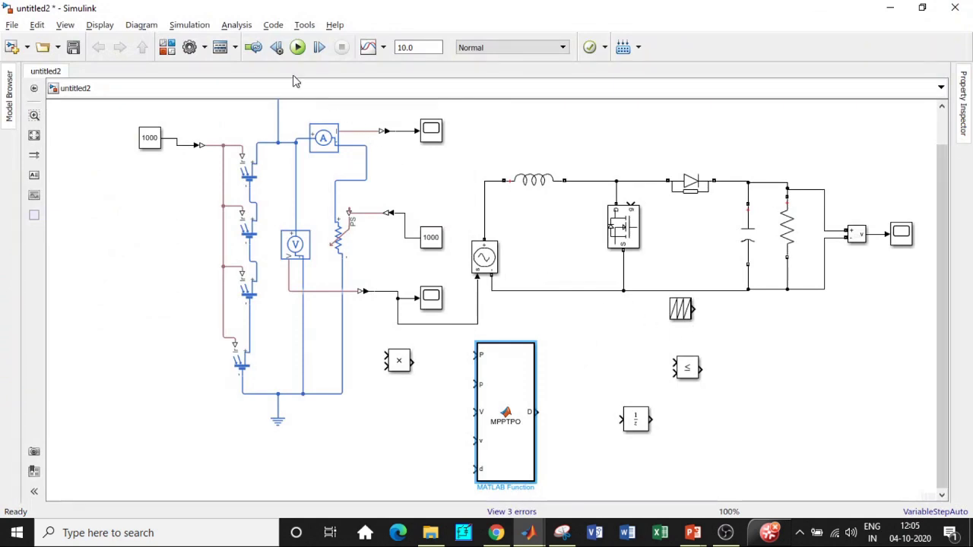
# Search the library for "powergui", add the powergui block to the model, and place it above the inductor.
pyautogui.click(167, 47)
pyautogui.doubleClick(372, 50)
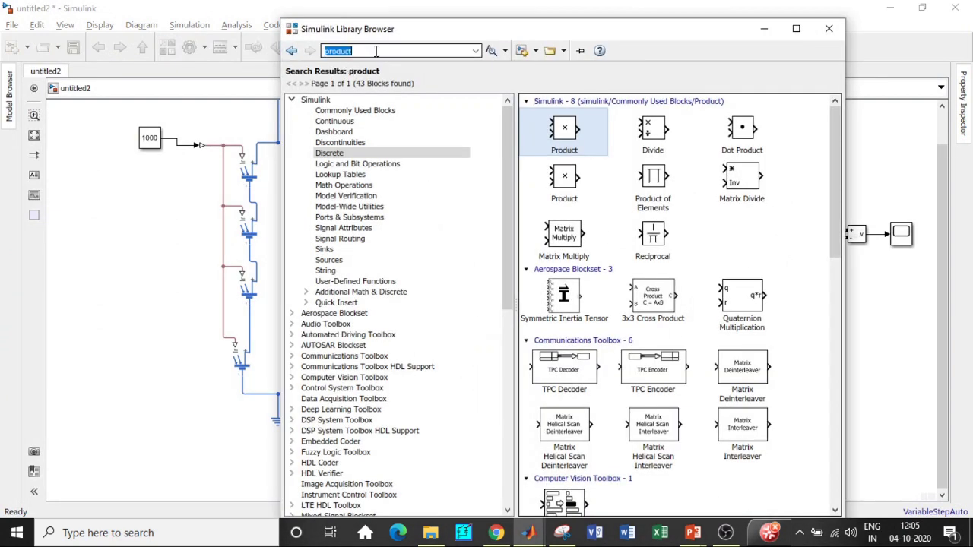
pyautogui.write('powergui')
pyautogui.click(357, 62)
pyautogui.press('Return')
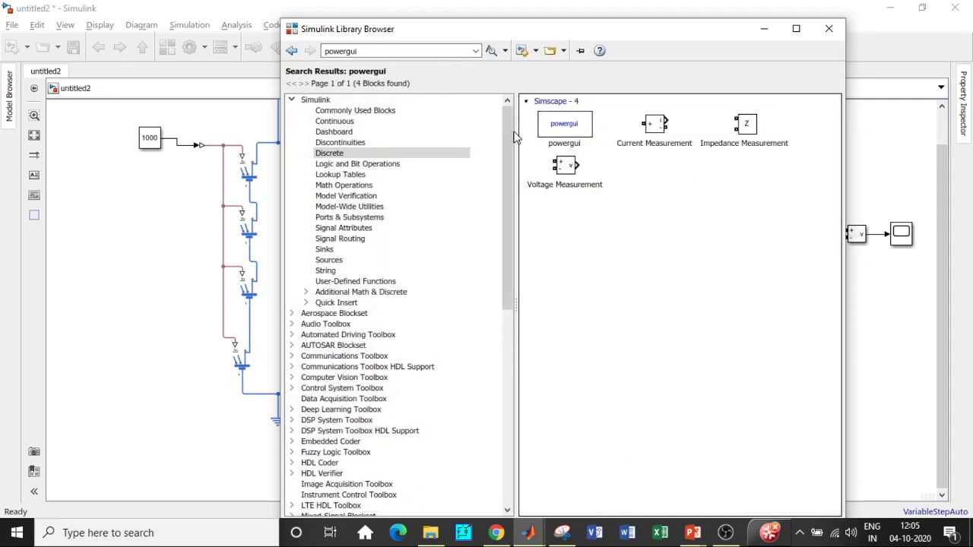
pyautogui.click(554, 126)
pyautogui.rightClick(554, 127)
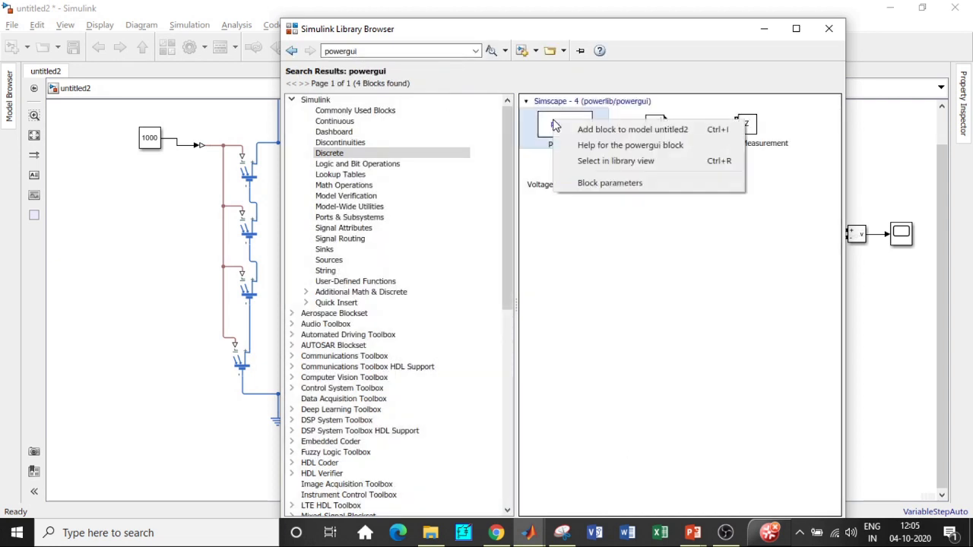
pyautogui.click(571, 129)
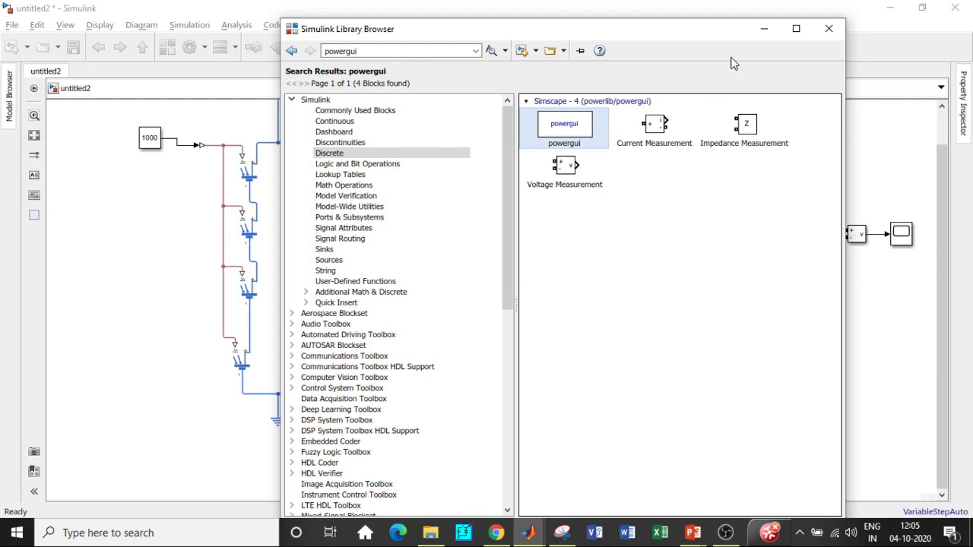
pyautogui.click(758, 35)
pyautogui.moveTo(496, 310); pyautogui.dragTo(520, 143)
# Reopen the MPPTPO function code and run the model from its editor.
pyautogui.click(493, 378)
pyautogui.doubleClick(493, 378)
pyautogui.click(385, 55)
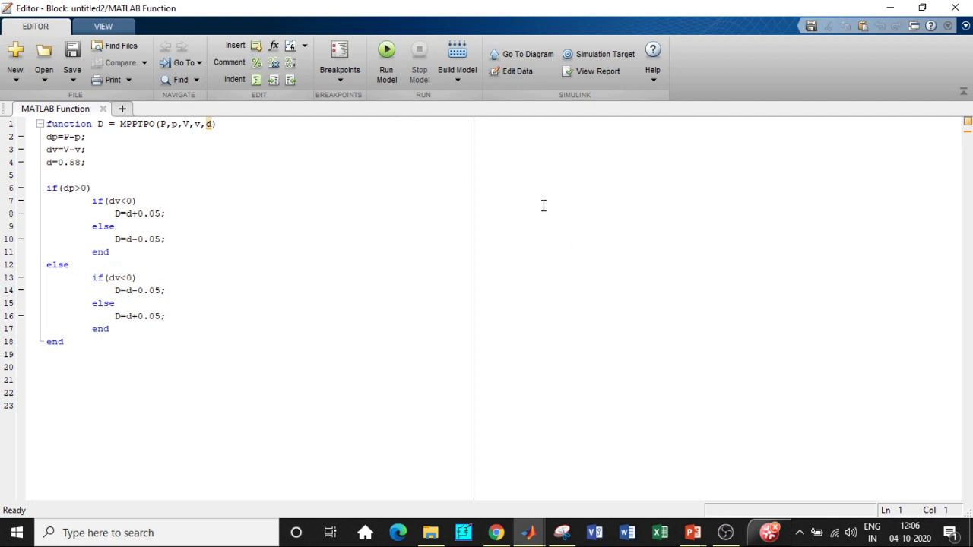
pyautogui.click(386, 52)
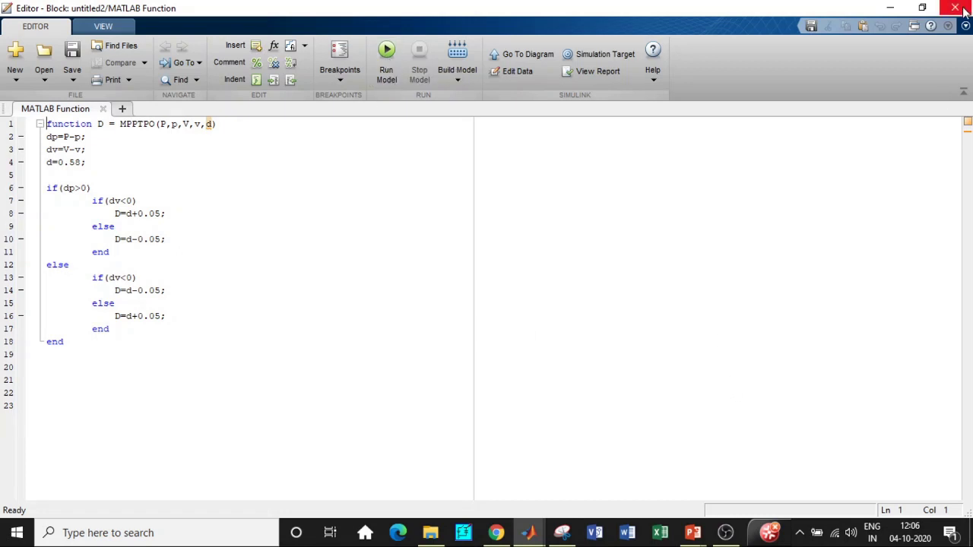
# Connect the solar array's voltage and current signals to the Product block and its output to the P input of MPPTPO.
pyautogui.moveTo(387, 360); pyautogui.dragTo(407, 297)
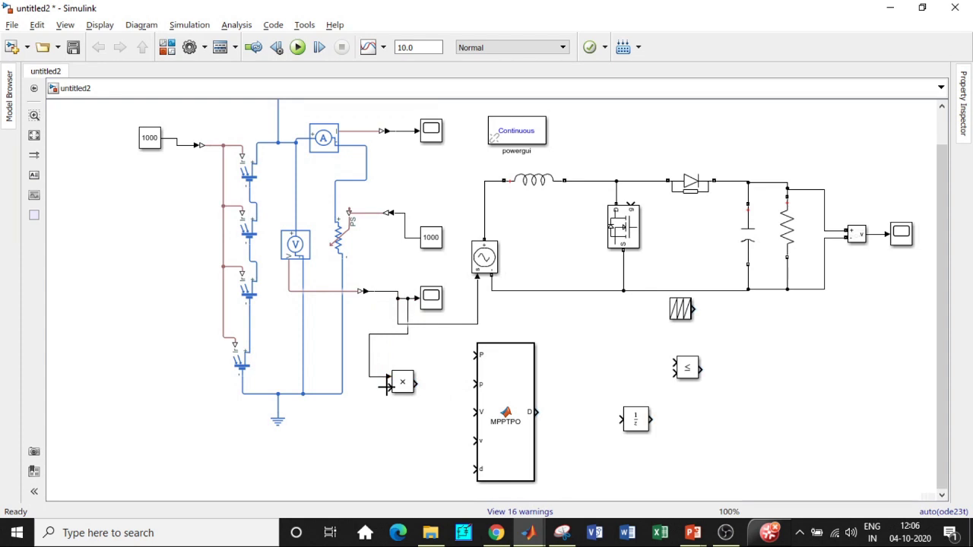
pyautogui.moveTo(386, 387); pyautogui.dragTo(397, 131)
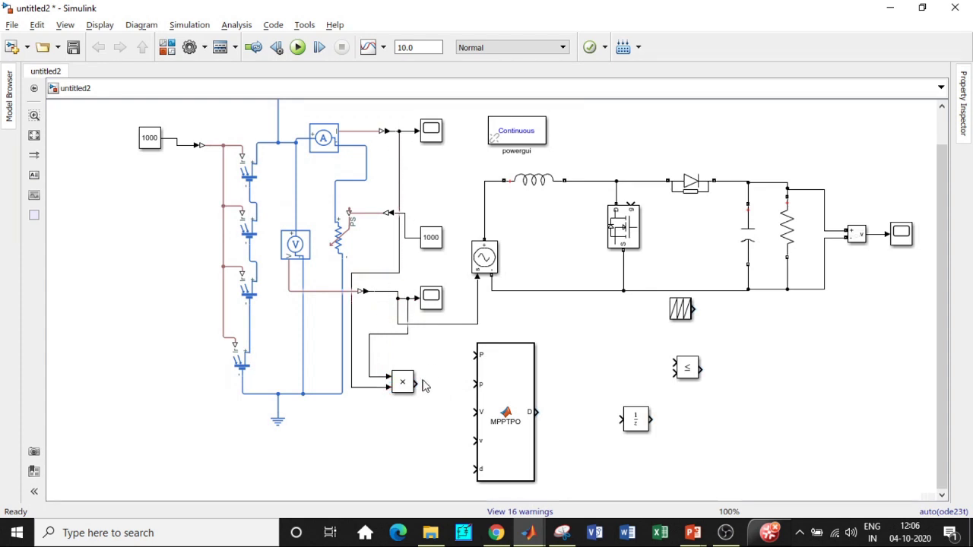
pyautogui.moveTo(417, 383); pyautogui.dragTo(476, 354)
pyautogui.moveTo(409, 385); pyautogui.dragTo(392, 369)
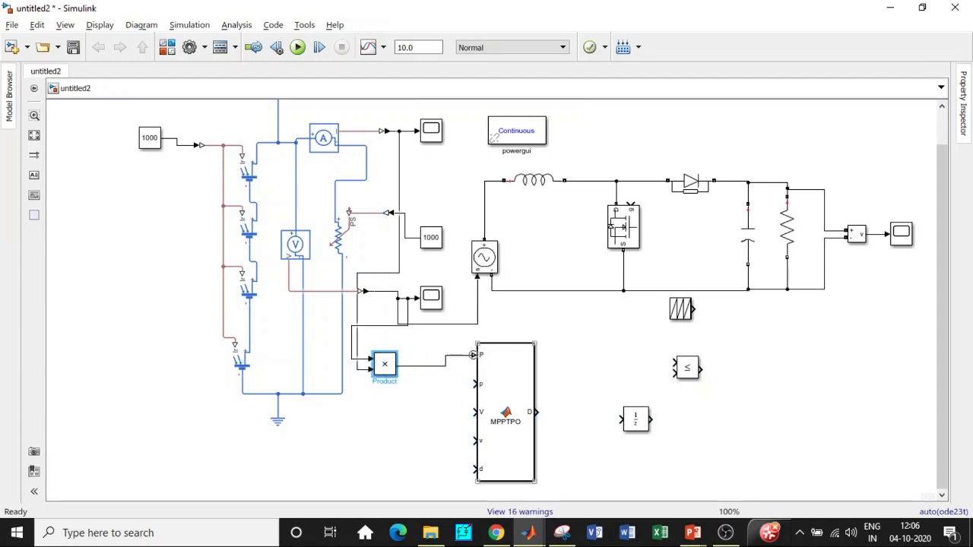
# Feed the product signal through the Unit Delay to input p, and the array voltage to V and through a copied Unit Delay to v.
pyautogui.moveTo(637, 424); pyautogui.dragTo(409, 366)
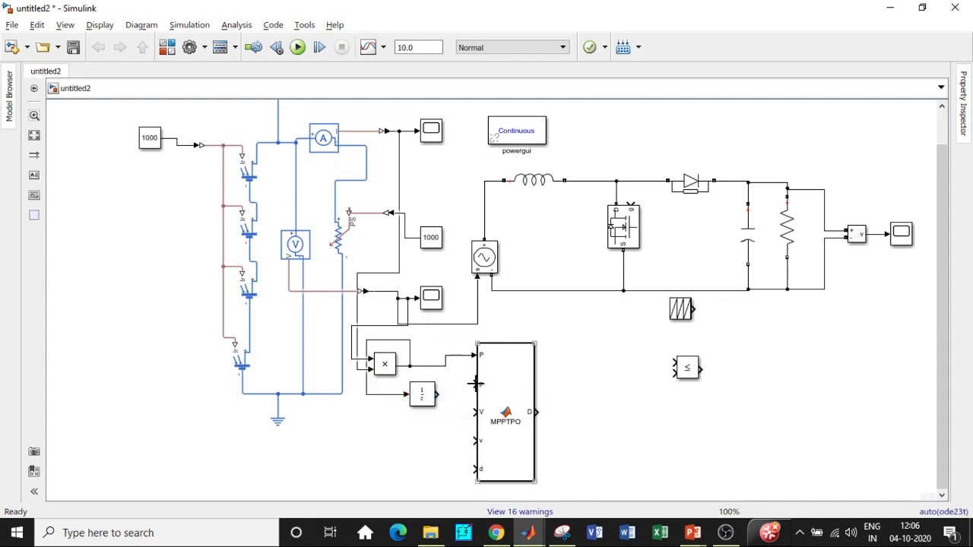
pyautogui.moveTo(441, 394); pyautogui.dragTo(477, 384)
pyautogui.click(423, 395)
pyautogui.moveTo(426, 399)
pyautogui.mouseDown()
pyautogui.moveTo(437, 455)
pyautogui.moveTo(476, 441)
pyautogui.moveTo(390, 408)
pyautogui.moveTo(410, 295)
pyautogui.moveTo(401, 298)
pyautogui.mouseUp()
pyautogui.moveTo(411, 454); pyautogui.dragTo(408, 413)
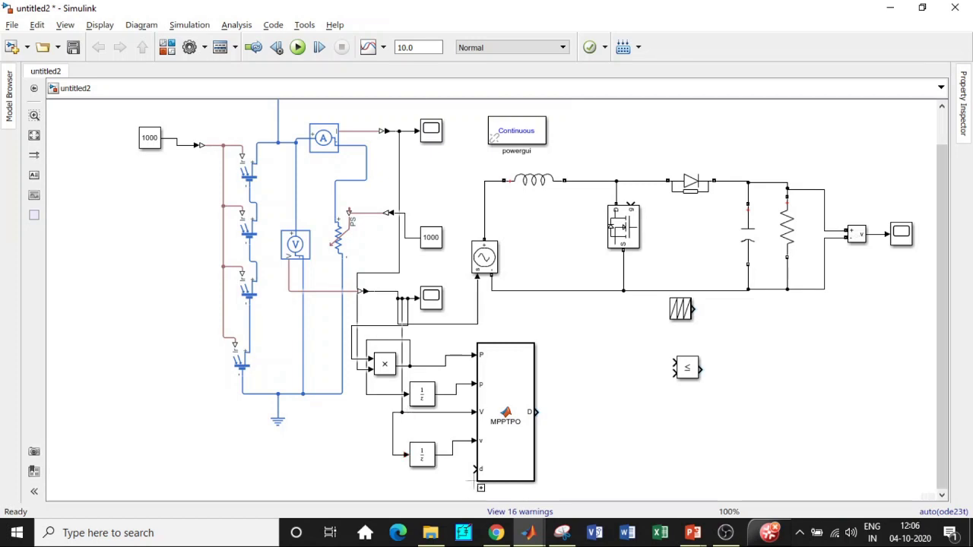
# Copy the Unit Delay block beside the MPPTPO output and feed D back through it to input d.
pyautogui.click(430, 460)
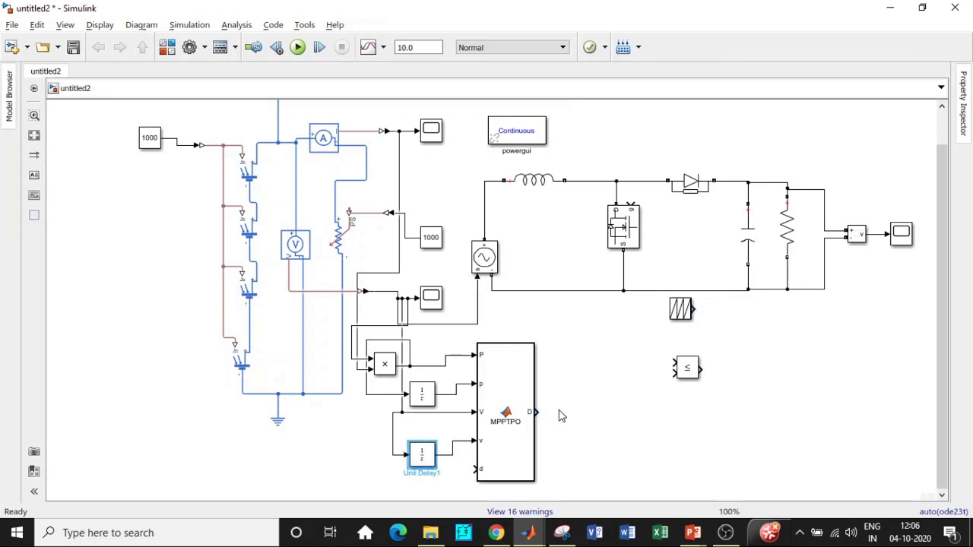
pyautogui.moveTo(432, 459); pyautogui.dragTo(631, 427)
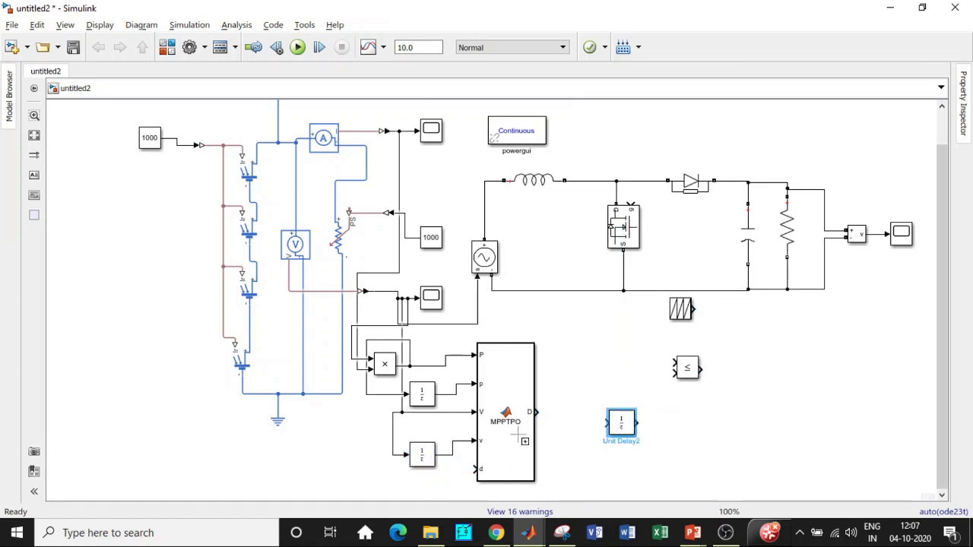
pyautogui.moveTo(537, 412); pyautogui.dragTo(477, 469)
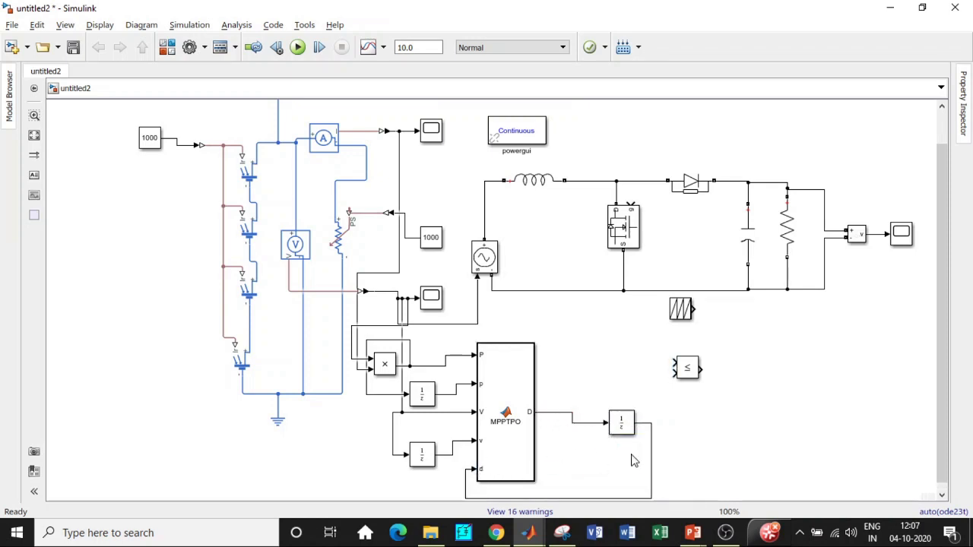
# Set the Repeating Sequence time values to [0 0.5 1]/1000 and output values to [0 1 0], and check the entered parameters.
pyautogui.click(687, 370)
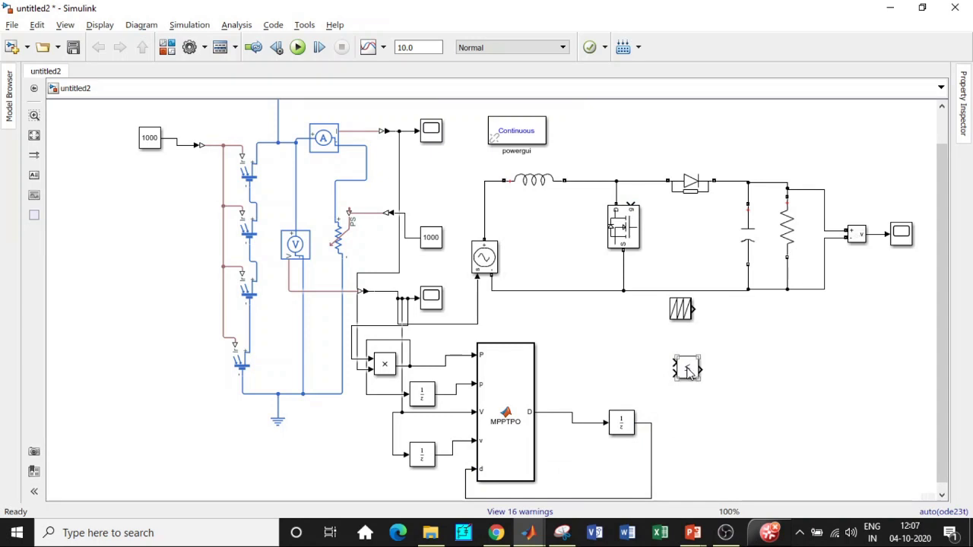
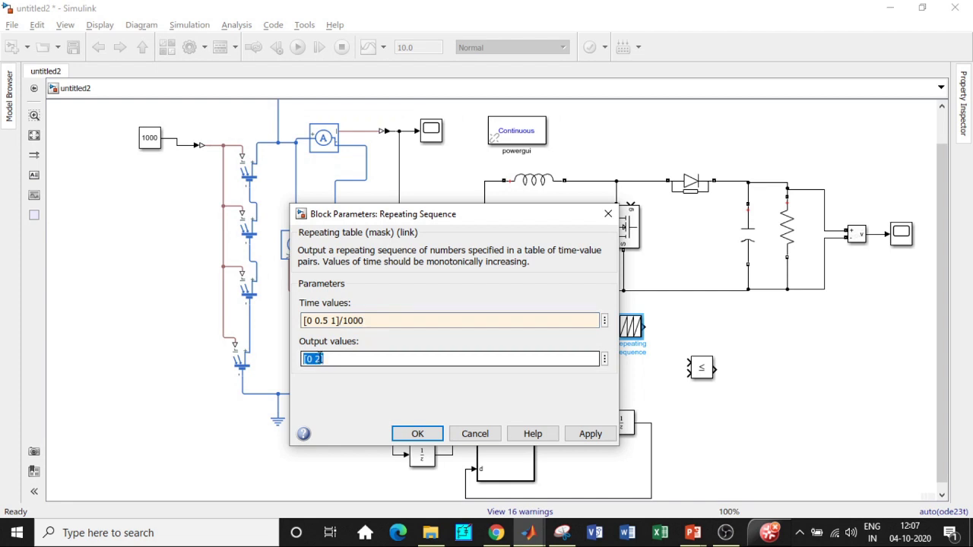
pyautogui.click(322, 359)
pyautogui.press('BackSpace')
pyautogui.write('1')
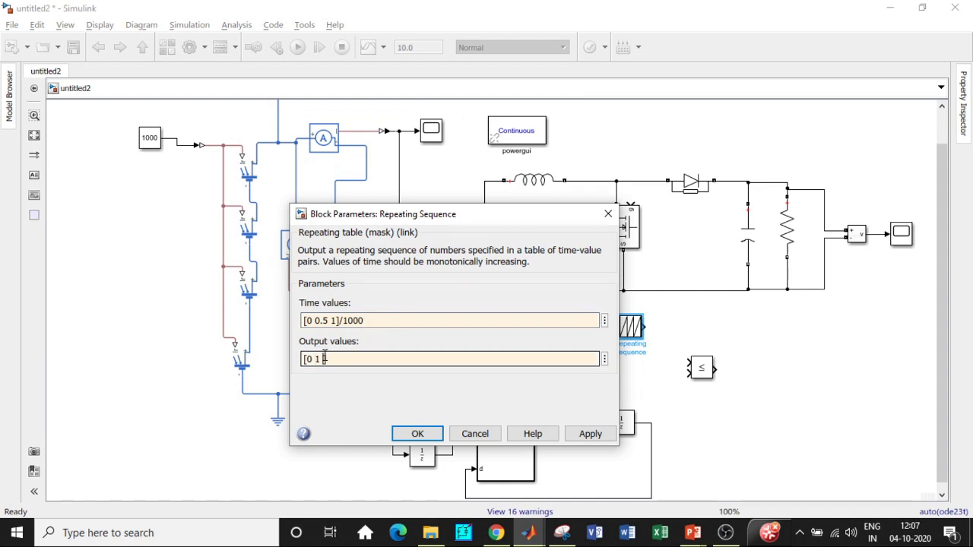
pyautogui.write(' 0')
pyautogui.click(417, 433)
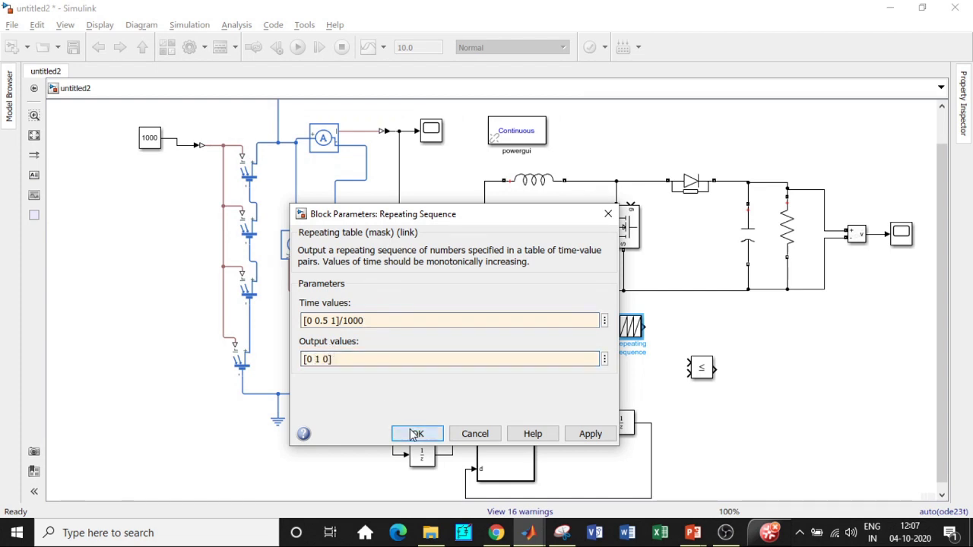
pyautogui.doubleClick(630, 326)
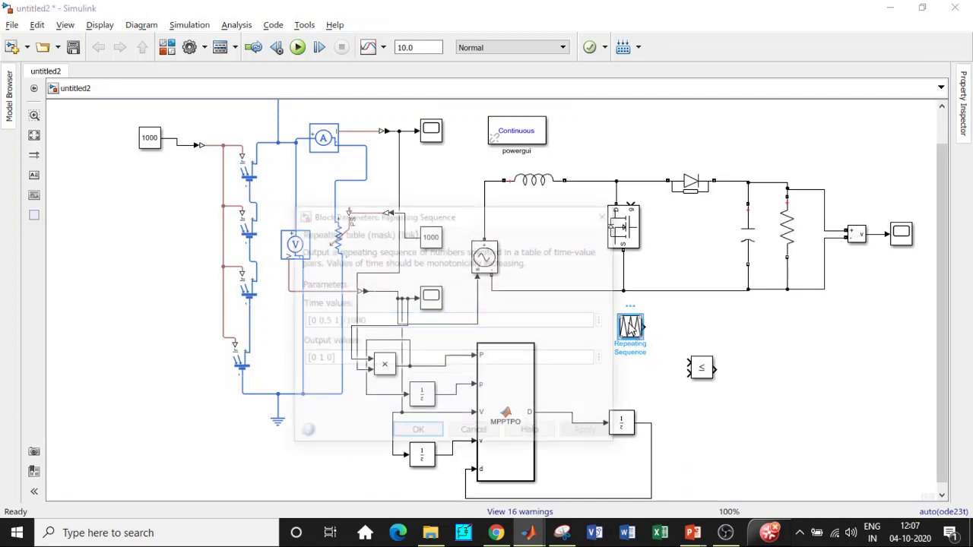
pyautogui.moveTo(444, 218); pyautogui.dragTo(411, 203)
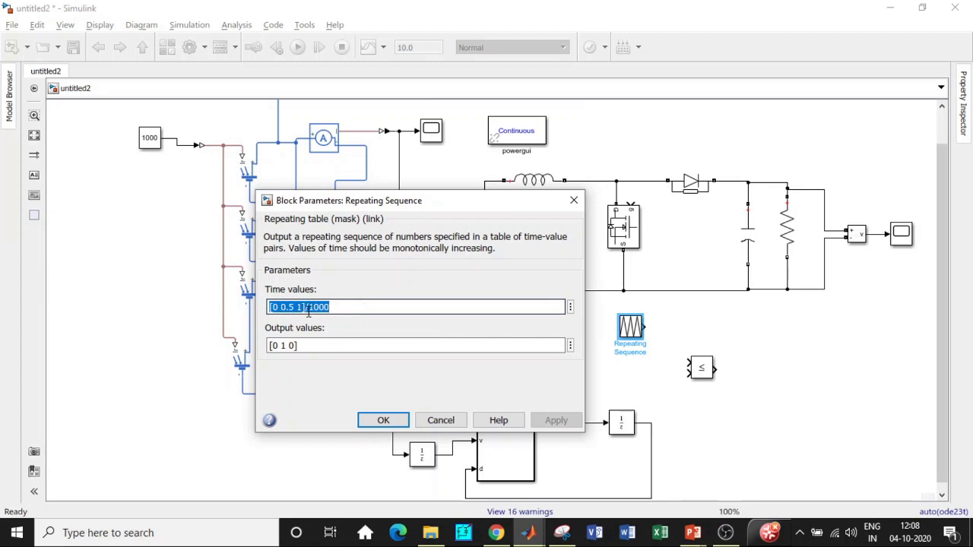
pyautogui.click(383, 420)
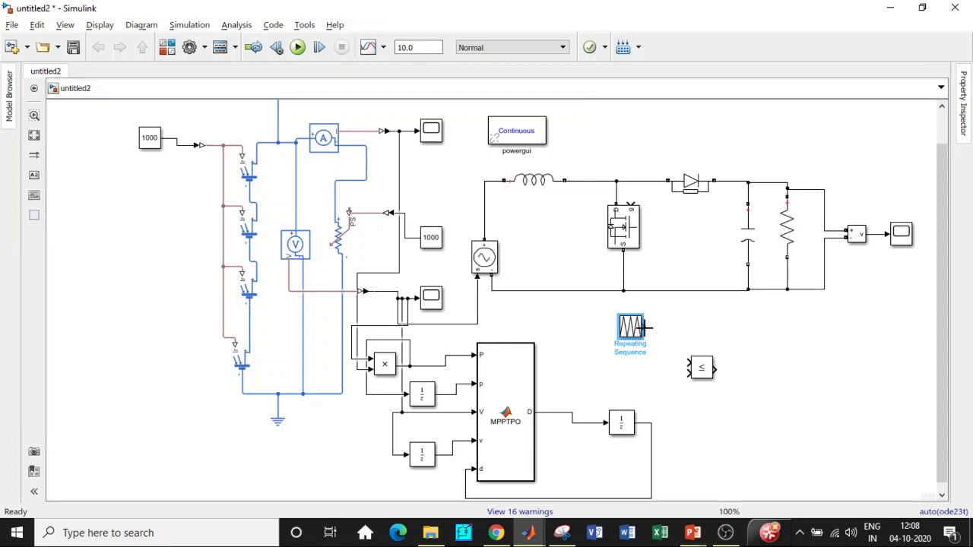
# Connect the Repeating Sequence and the MPPTPO output D to the Relational Operator, and its output to the MOSFET gate.
pyautogui.moveTo(646, 328); pyautogui.dragTo(562, 412)
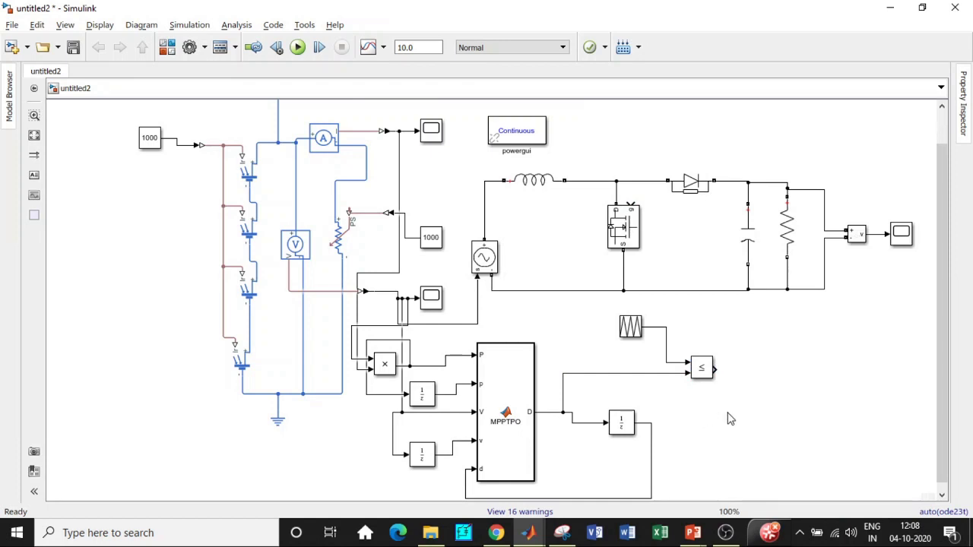
pyautogui.moveTo(716, 369)
pyautogui.mouseDown()
pyautogui.moveTo(686, 261)
pyautogui.moveTo(631, 204)
pyautogui.mouseUp()
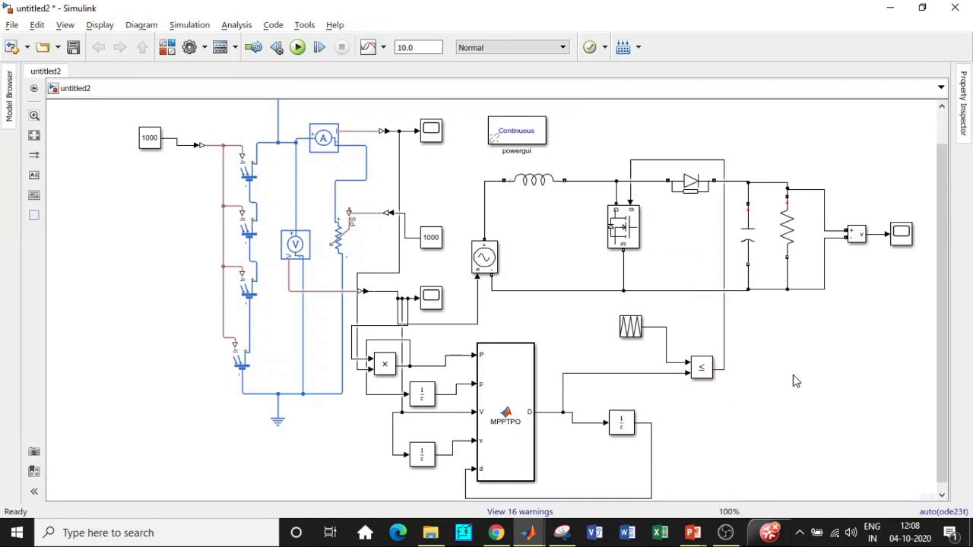
# Set the powergui simulation type to Discrete.
pyautogui.click(536, 135)
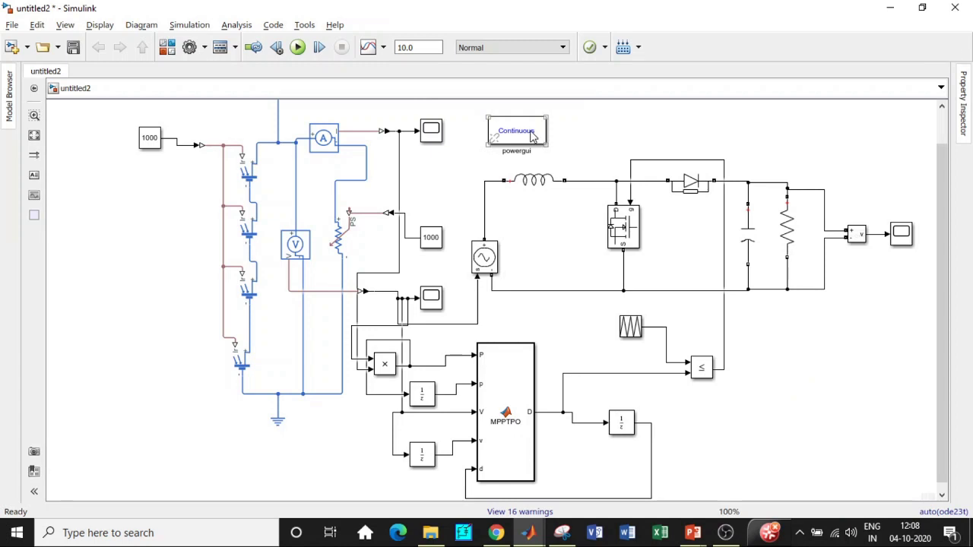
pyautogui.click(513, 374)
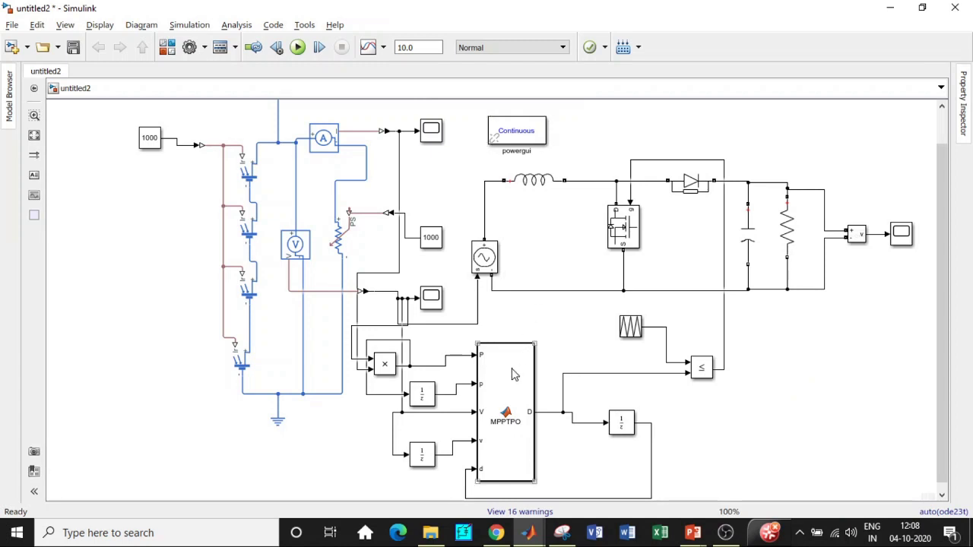
pyautogui.click(543, 319)
pyautogui.doubleClick(523, 131)
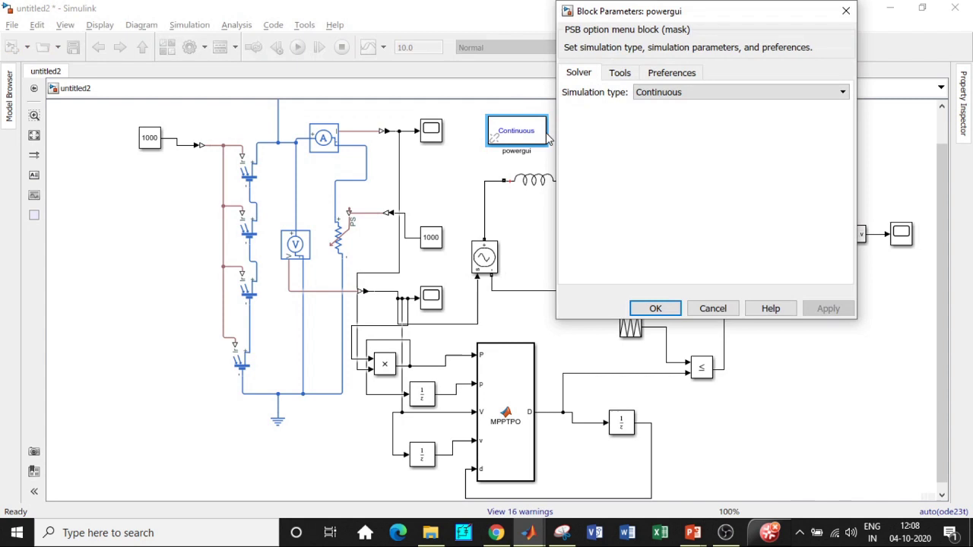
pyautogui.click(664, 94)
pyautogui.click(665, 113)
pyautogui.click(706, 288)
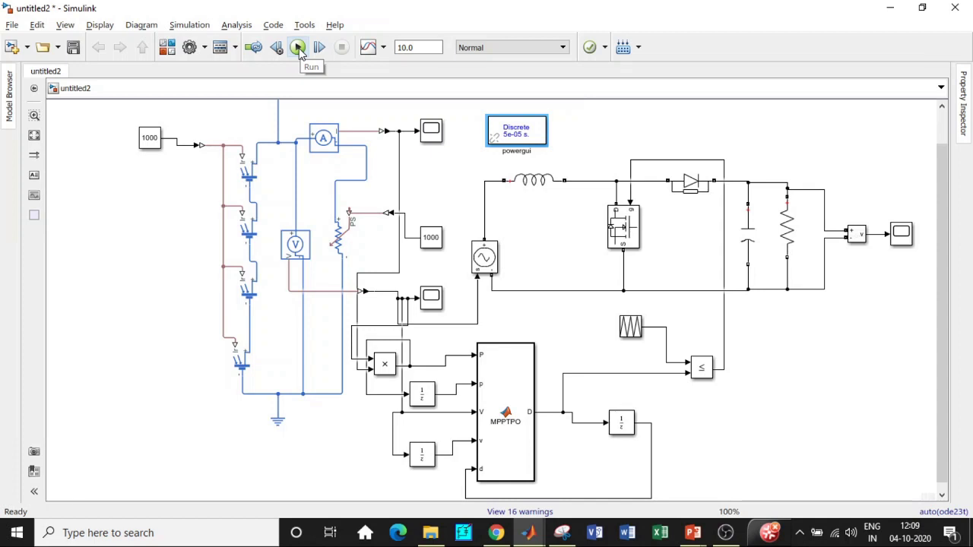
# Run the simulation and examine the converter's output voltage waveform on the load-side scope.
pyautogui.click(298, 48)
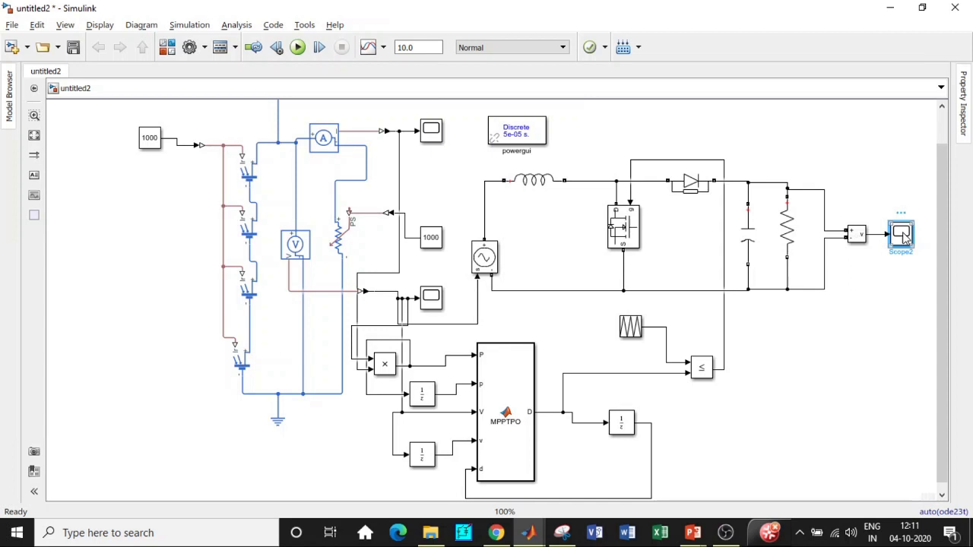
pyautogui.doubleClick(900, 235)
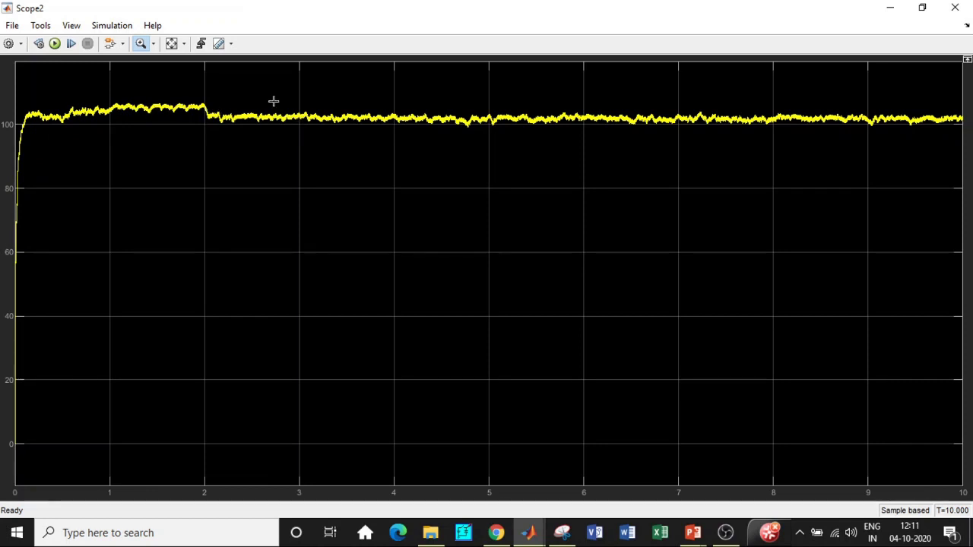
# Examine the switching ripple of the output voltage around 3 s on the load-side scope and close the scope.
pyautogui.moveTo(255, 94); pyautogui.dragTo(346, 143)
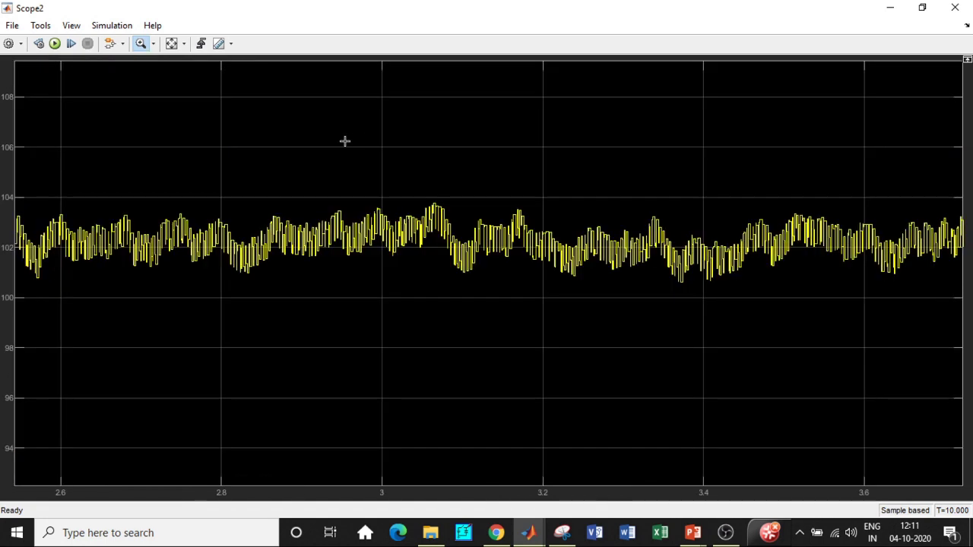
pyautogui.moveTo(174, 178); pyautogui.dragTo(519, 302)
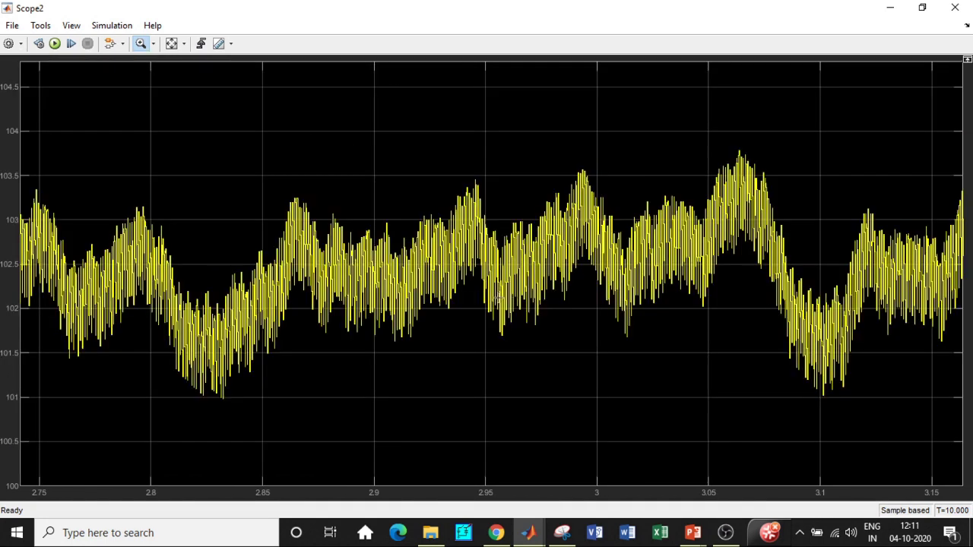
pyautogui.moveTo(233, 98); pyautogui.dragTo(860, 423)
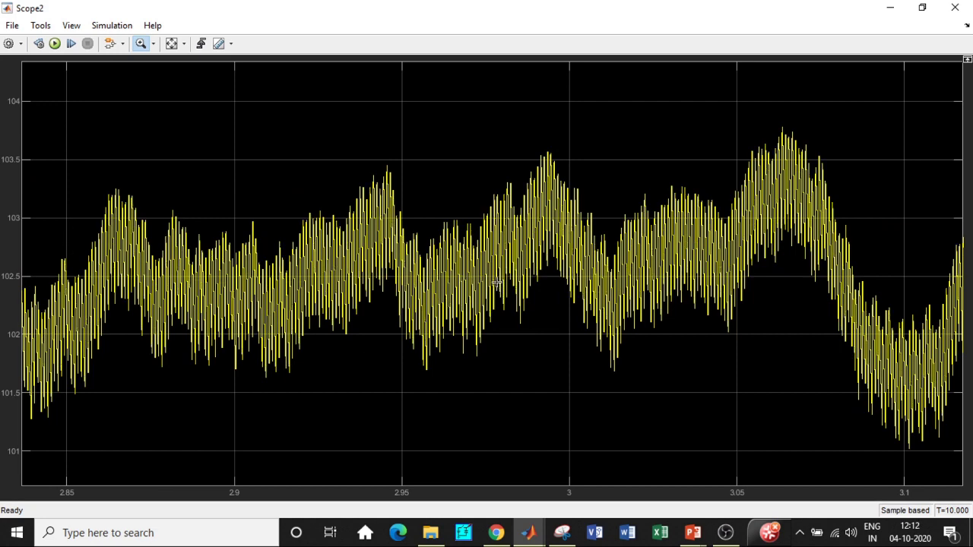
pyautogui.scroll(-2, 496, 283)
pyautogui.moveTo(419, 168); pyautogui.dragTo(555, 344)
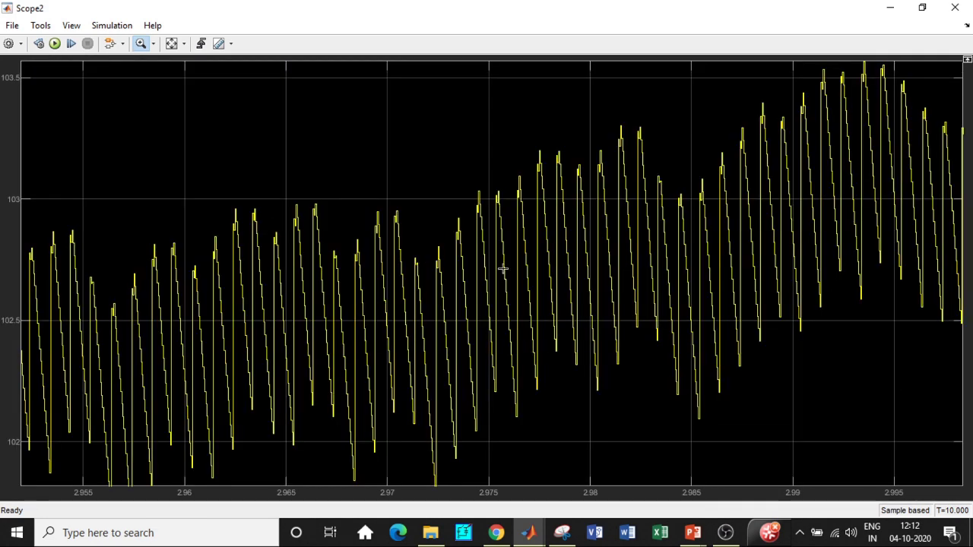
pyautogui.scroll(-5, 545, 202)
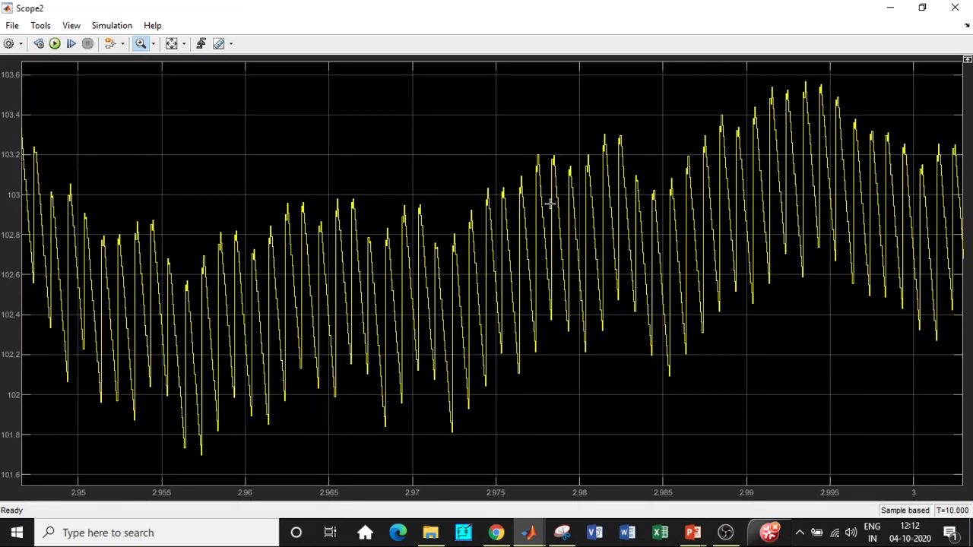
pyautogui.scroll(-4, 545, 201)
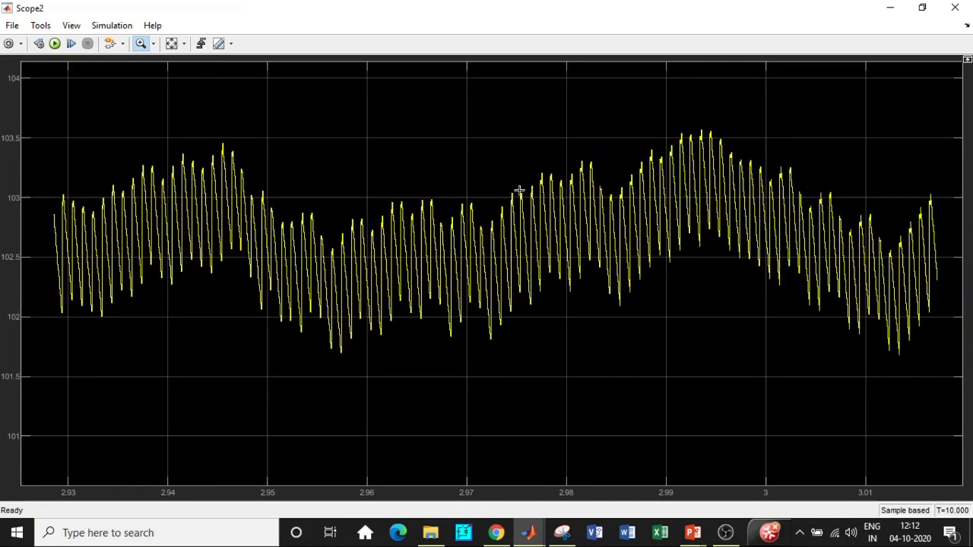
pyautogui.scroll(-4, 535, 210)
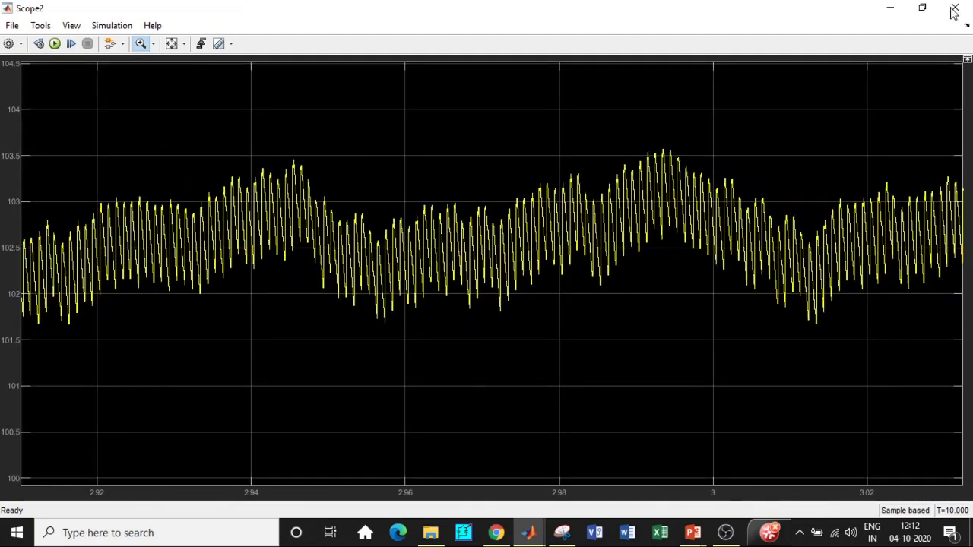
pyautogui.click(955, 7)
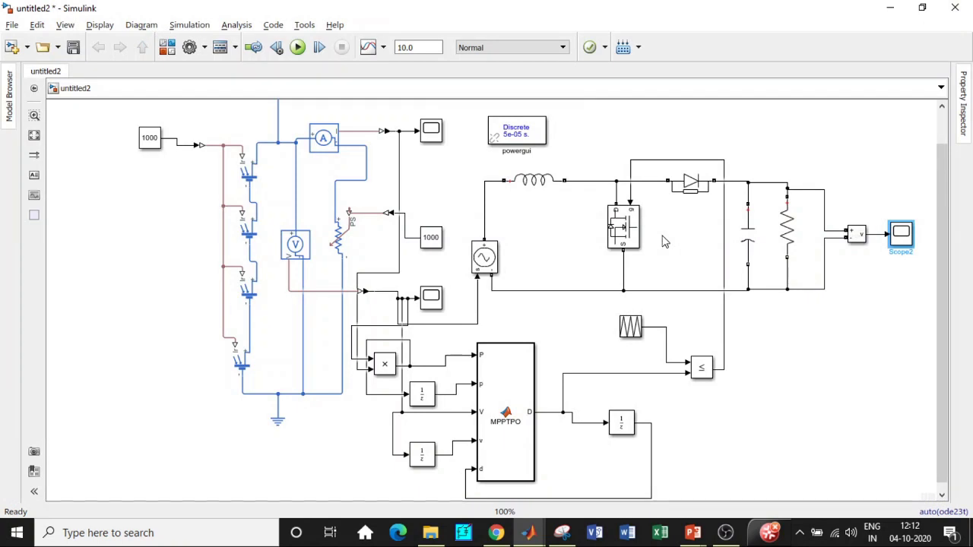